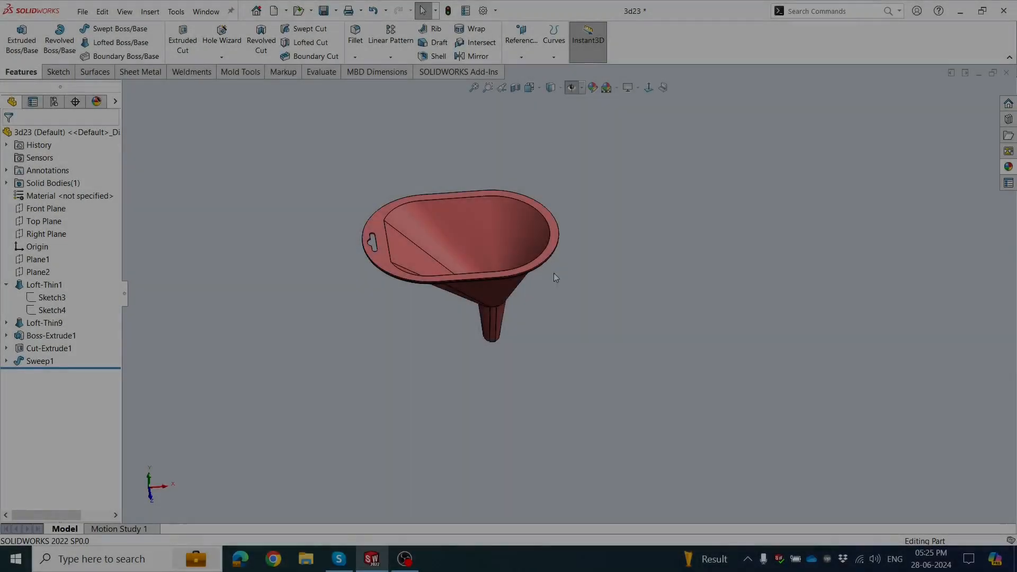
scroll(517, 265, "down", 2)
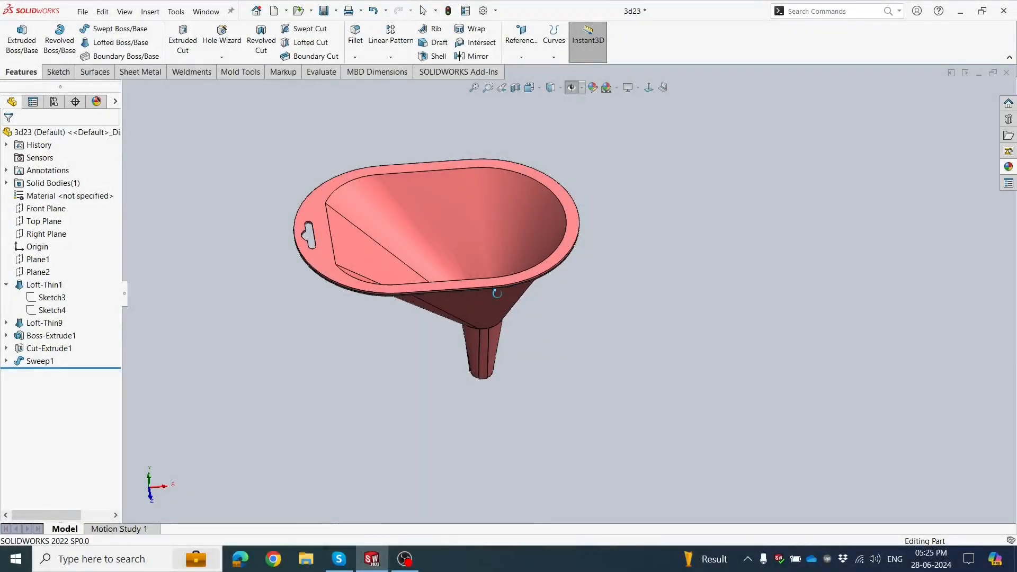
middle_click_drag(497, 292, 578, 257)
scroll(577, 253, "up", 1)
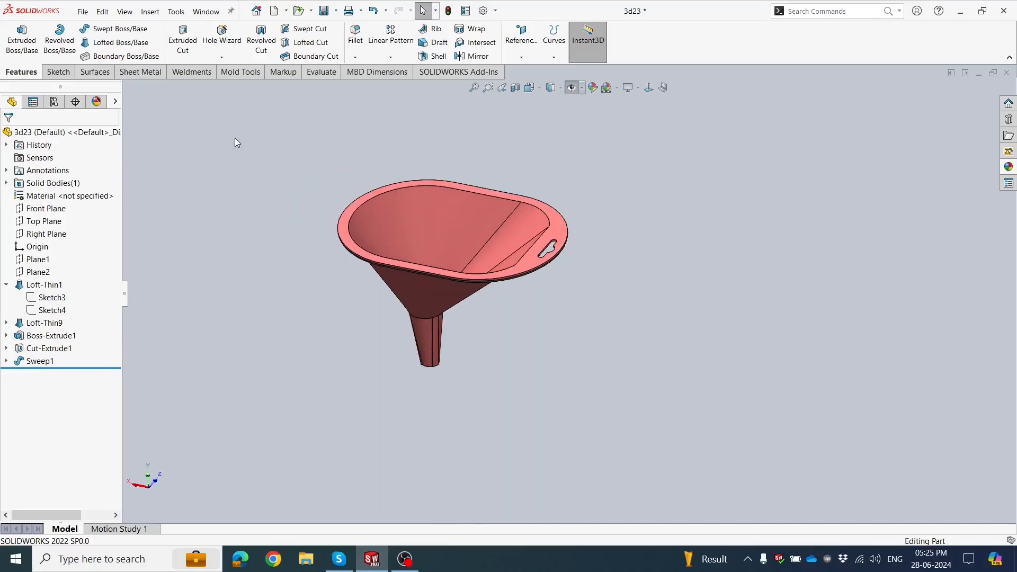
Create a new part document and start a sketch on the Front Plane.
left_click(85, 14)
left_click(96, 32)
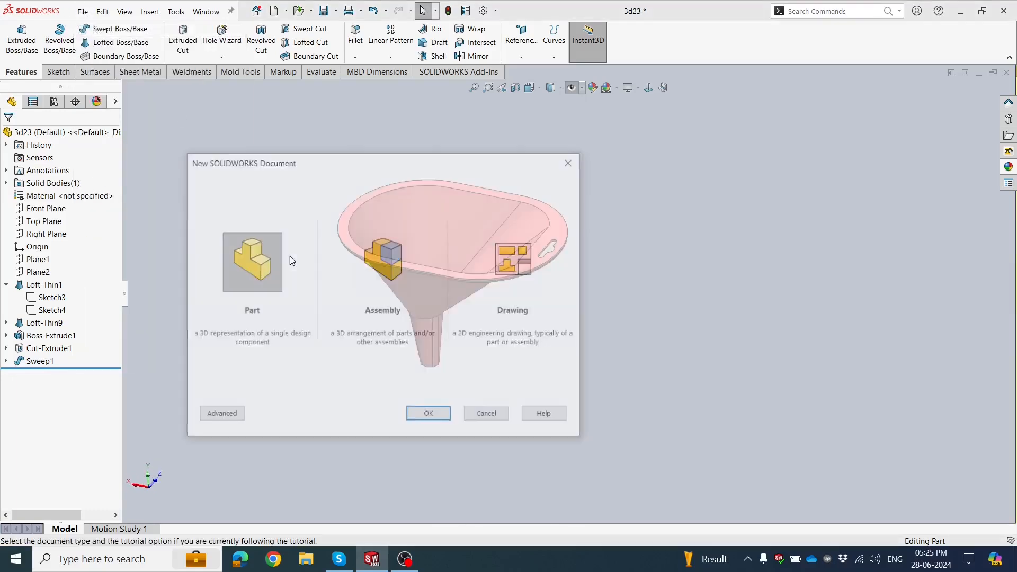
left_click(426, 415)
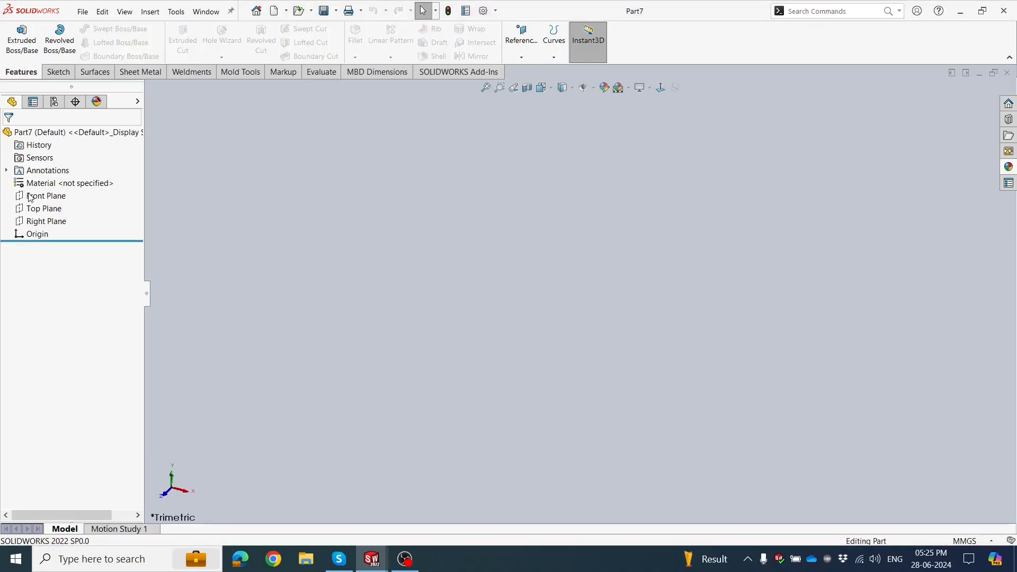
left_click(30, 197)
left_click(35, 180)
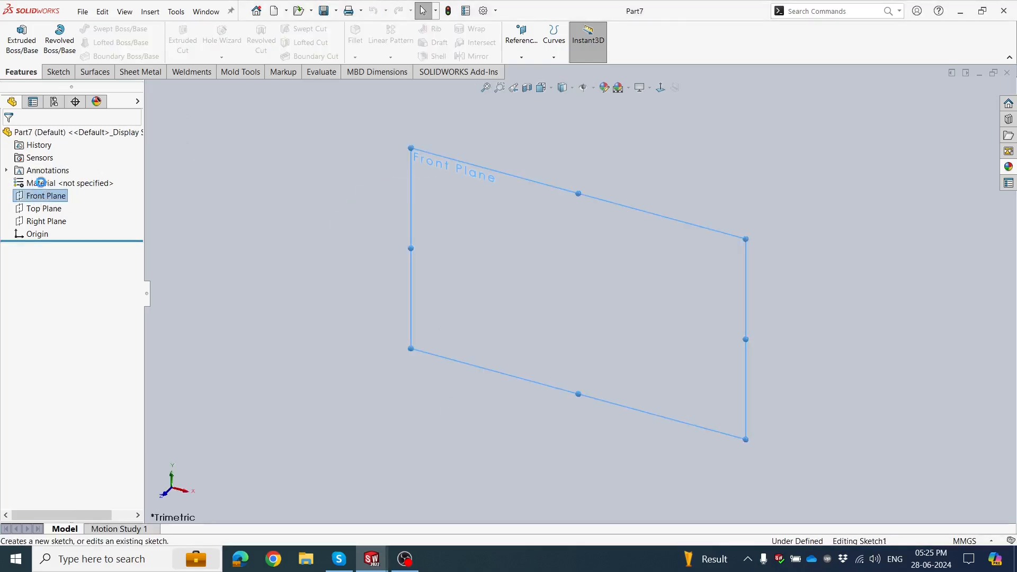
left_click(242, 227)
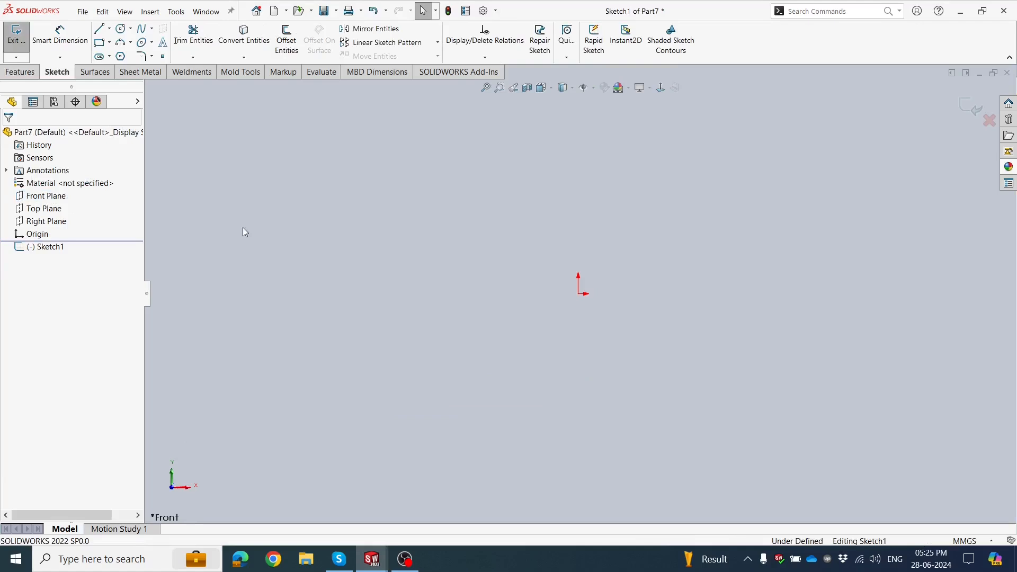
Sketch a horizontal centerpoint slot at the origin, about 114 mm between arc centres and about 103 mm wide.
left_click(104, 59)
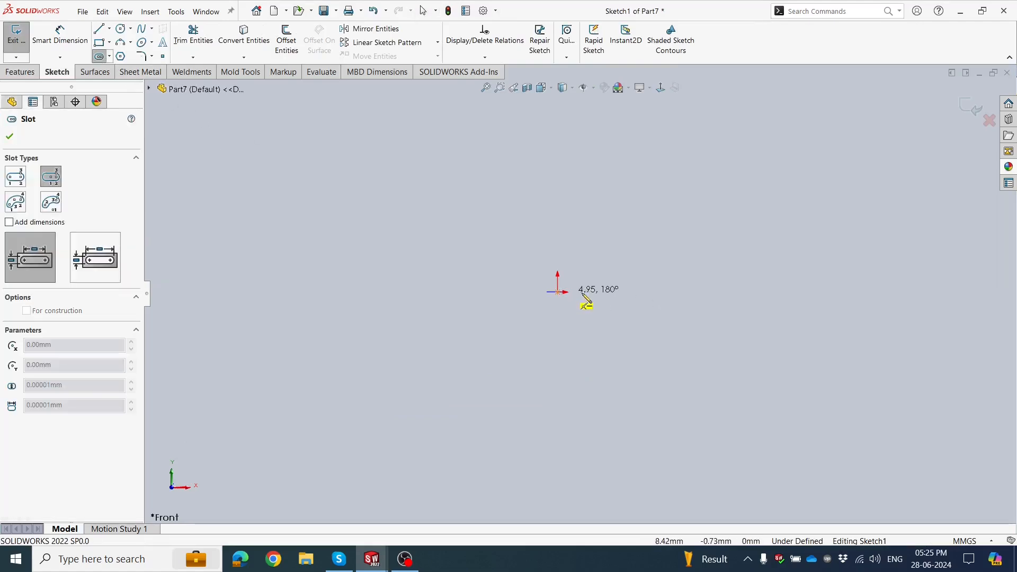
left_click(679, 292)
left_click(692, 402)
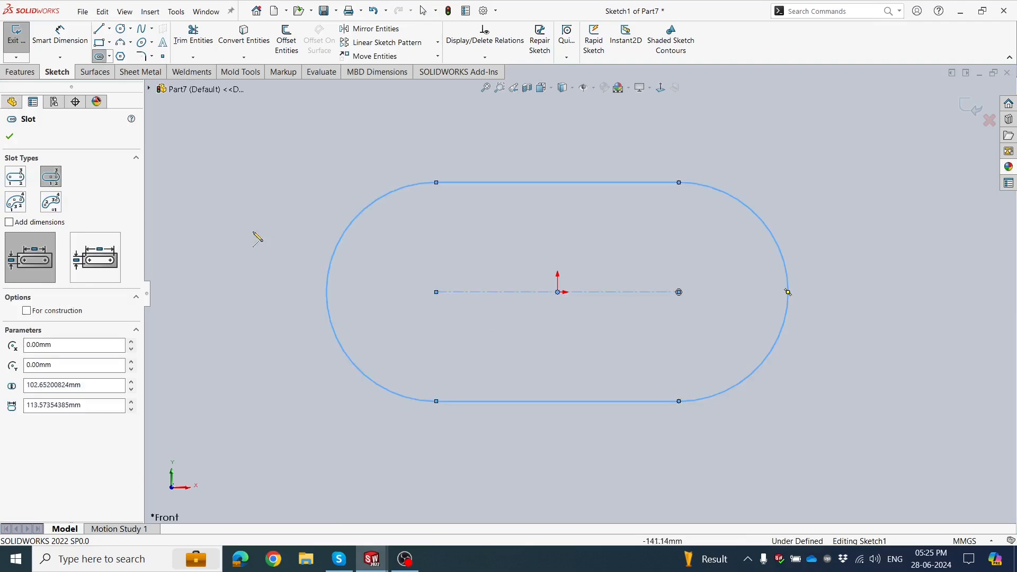
left_click(9, 136)
Dimension the slot's centre-to-centre length to 256 mm.
left_click(61, 41)
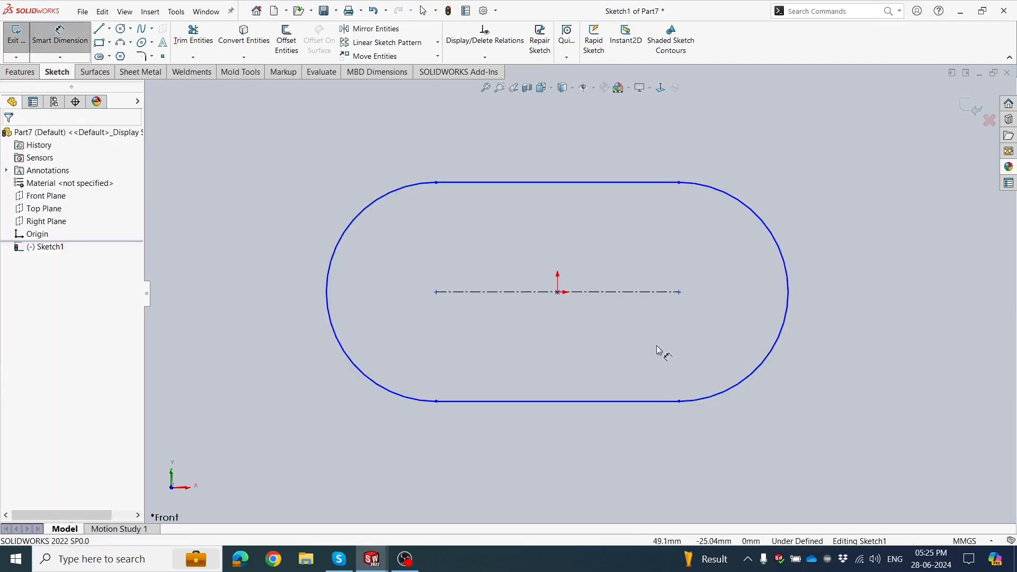
left_click(581, 293)
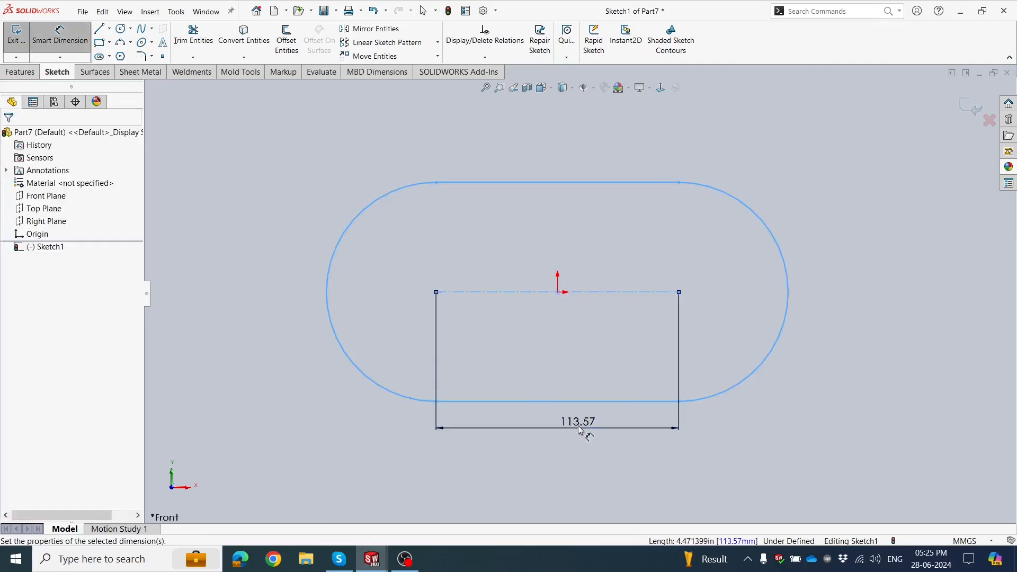
left_click(580, 428)
type("556")
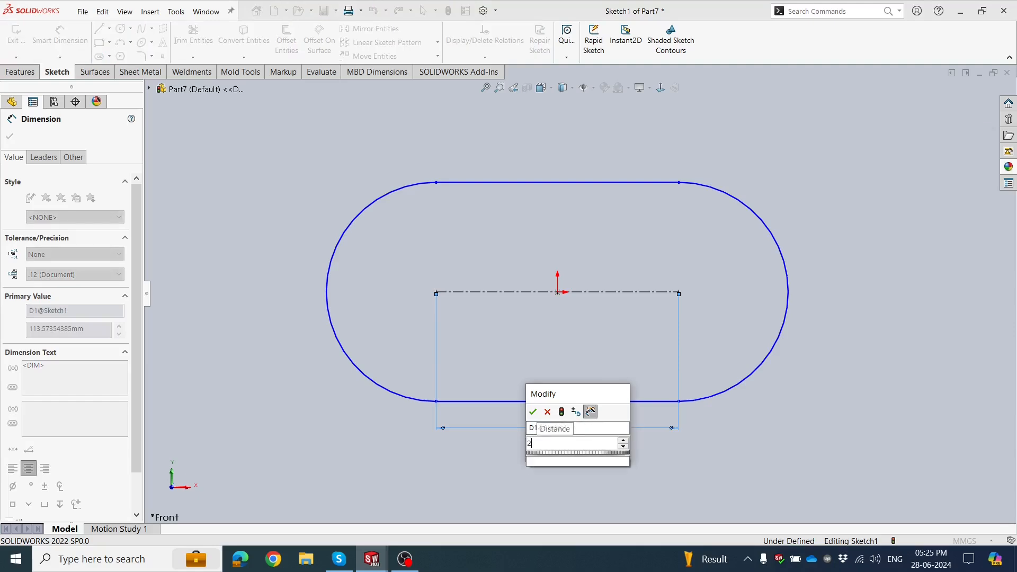
left_click(530, 413)
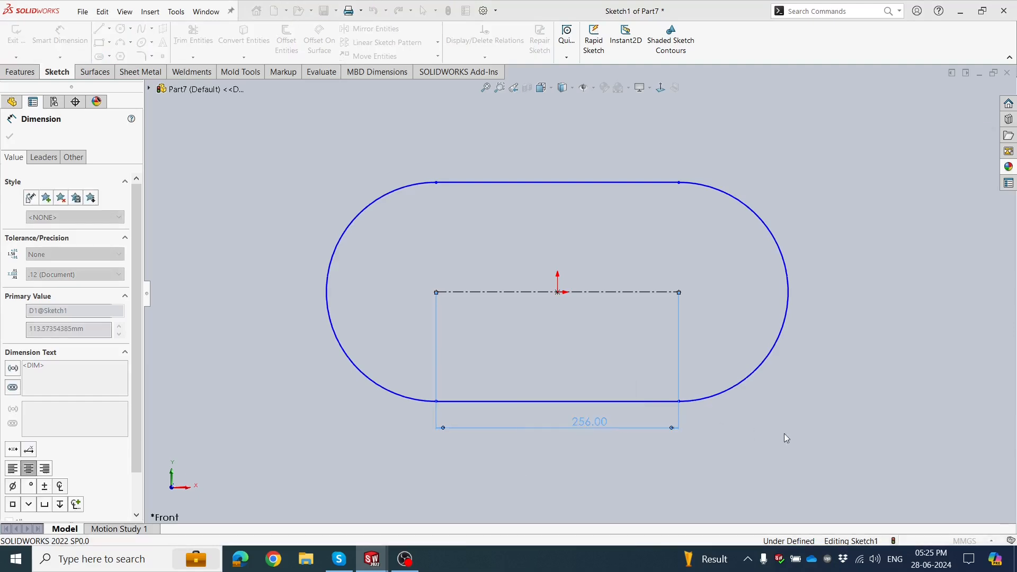
left_click(784, 433)
Dimension the slot's width between its two straight edges to 450 mm.
left_click(589, 184)
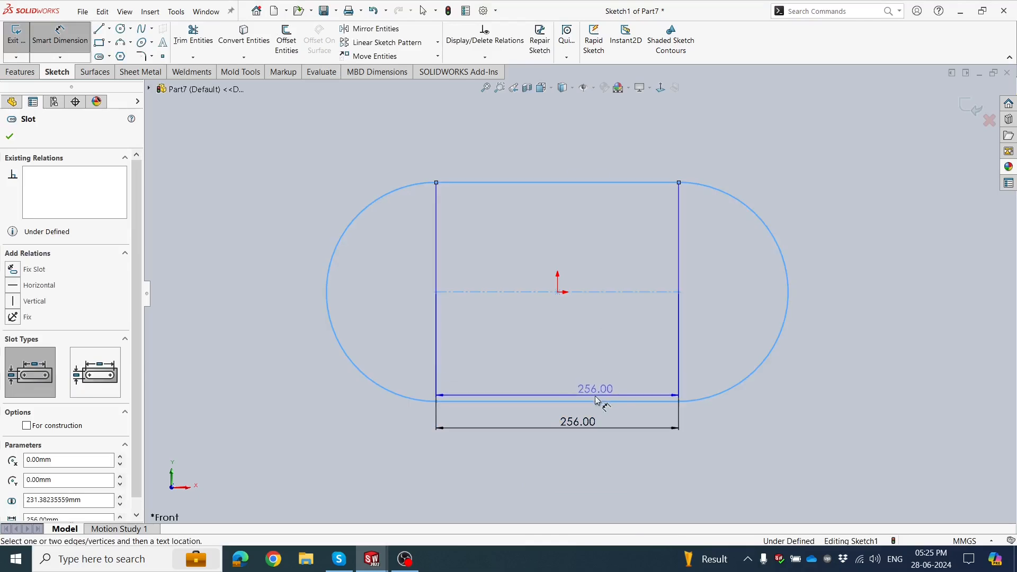
left_click(855, 326)
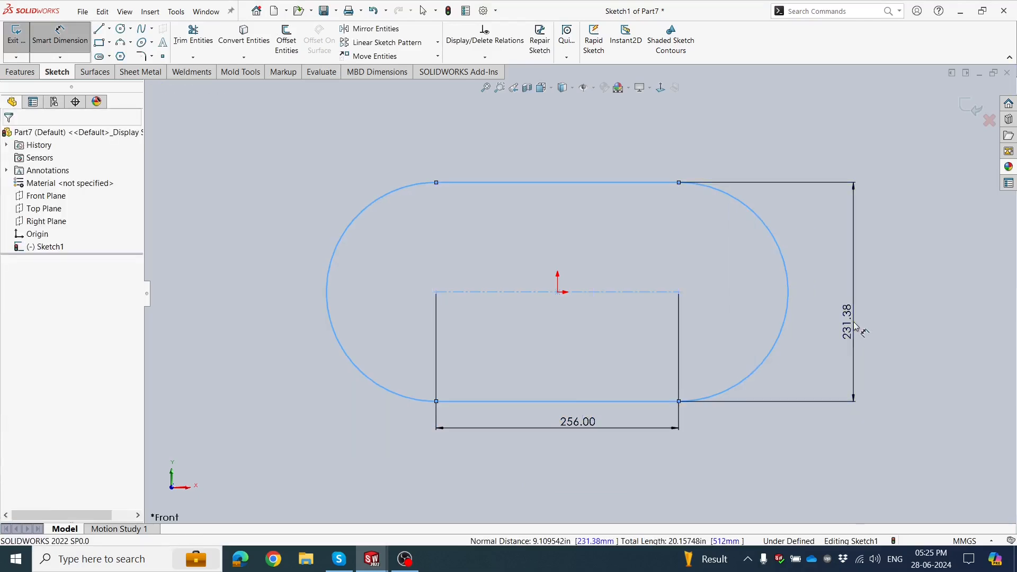
type("450")
key("Return")
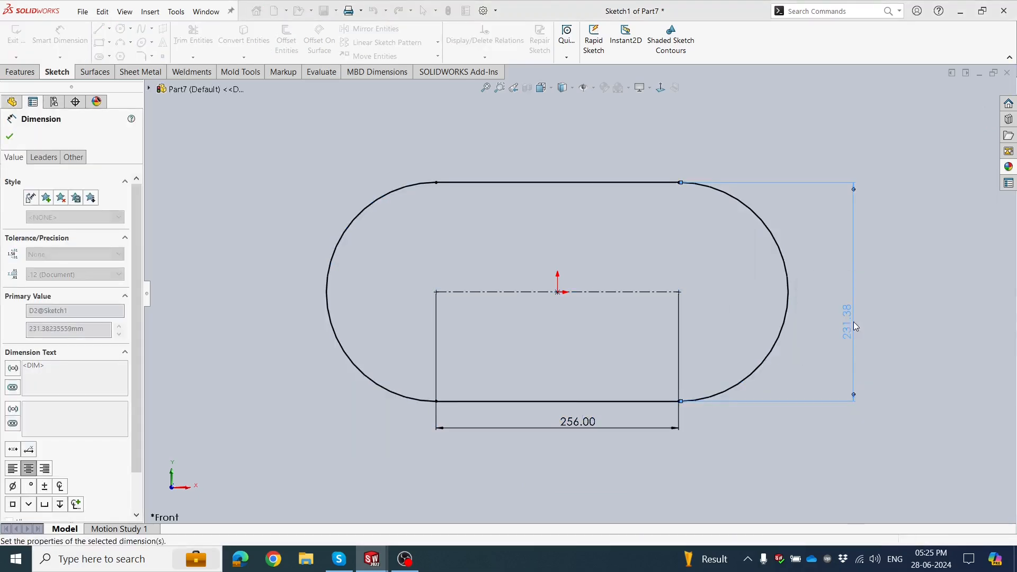
left_click(917, 307)
key("f")
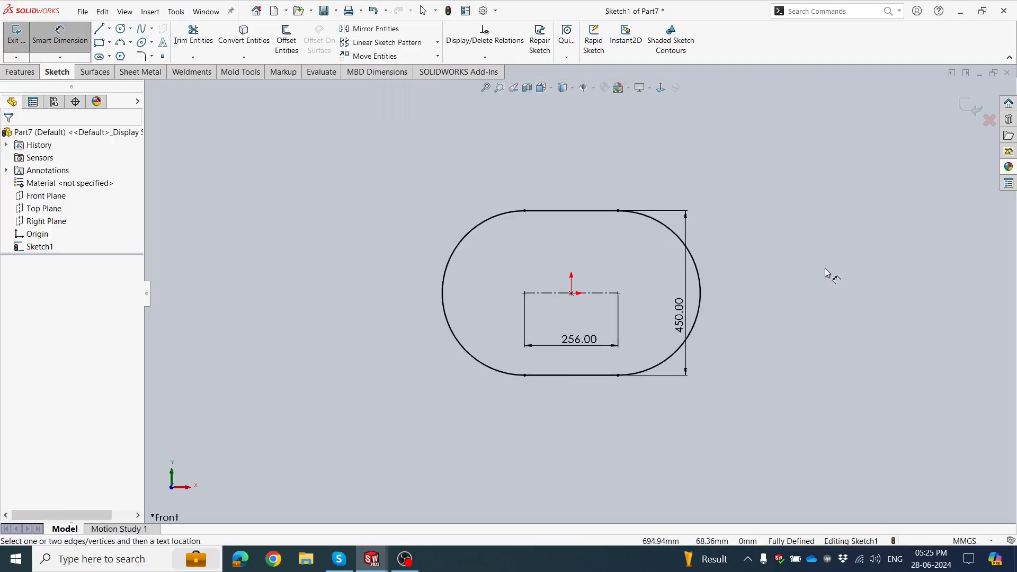
Draw a vertical line across the slot's left arc, with both endpoints on the arc.
scroll(768, 247, "down", 1)
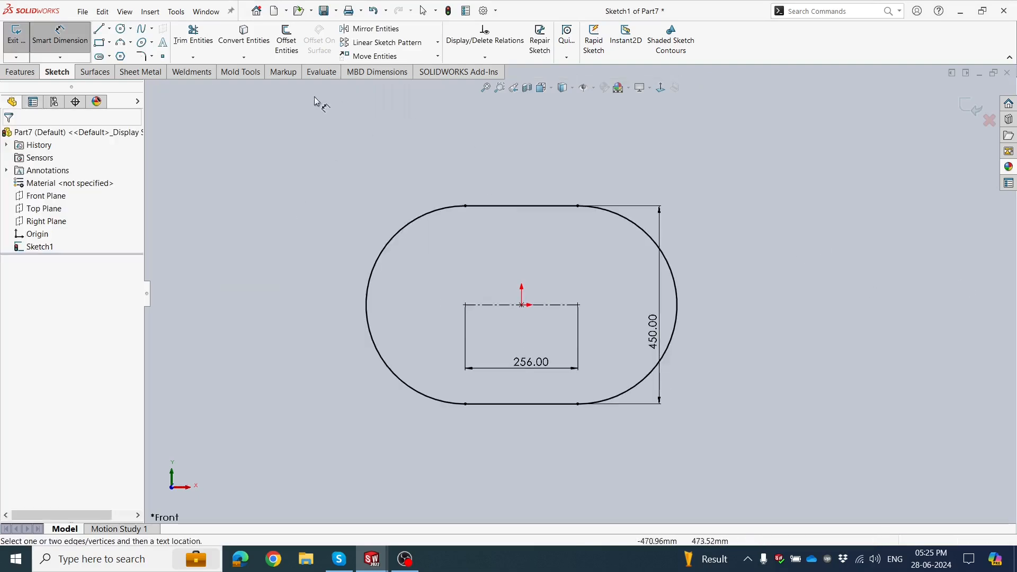
left_click(99, 30)
left_click(397, 376)
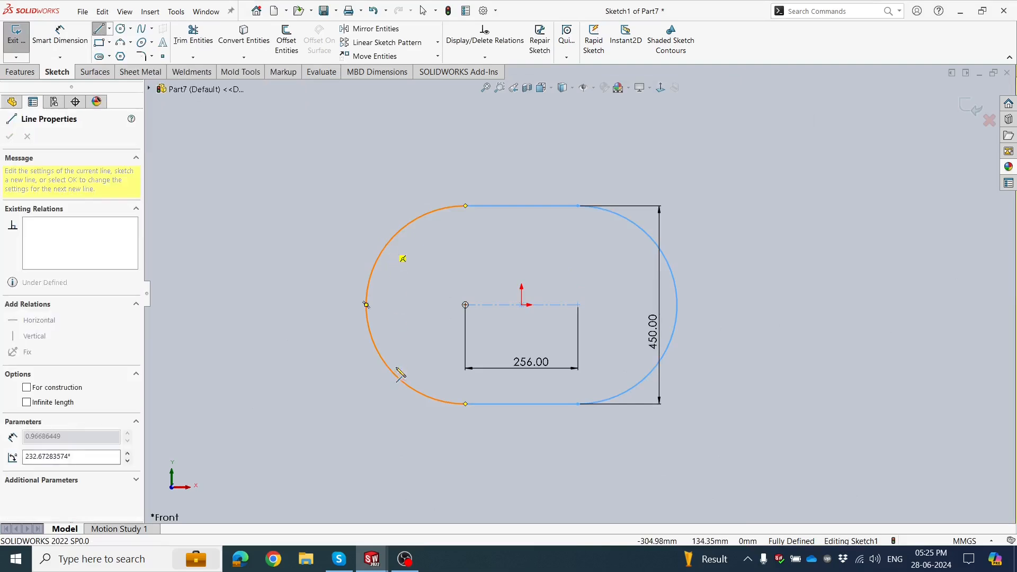
double_click(393, 287)
left_click(26, 137)
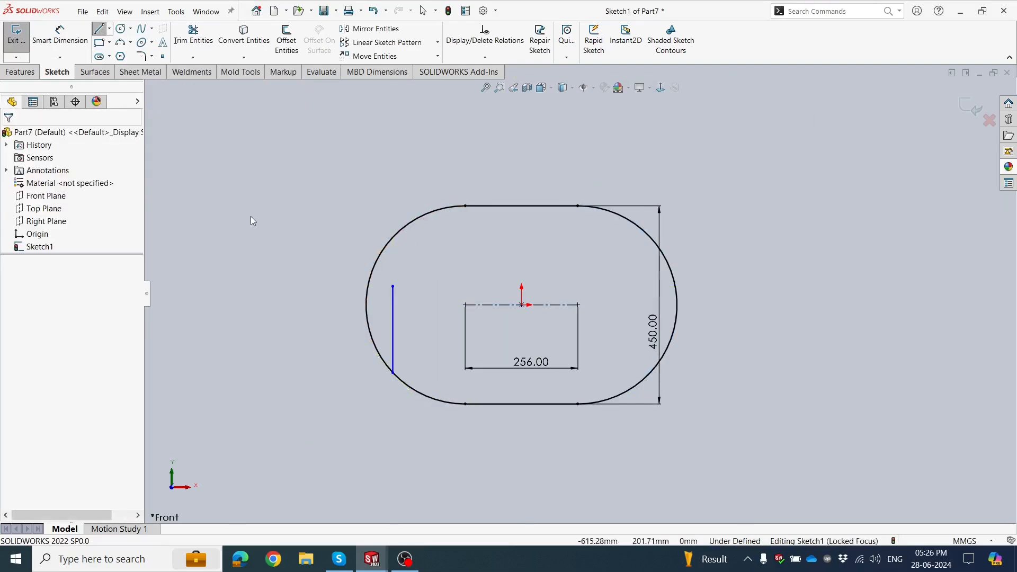
scroll(439, 311, "up", 1)
left_click_drag(370, 279, 371, 219)
left_click(343, 214)
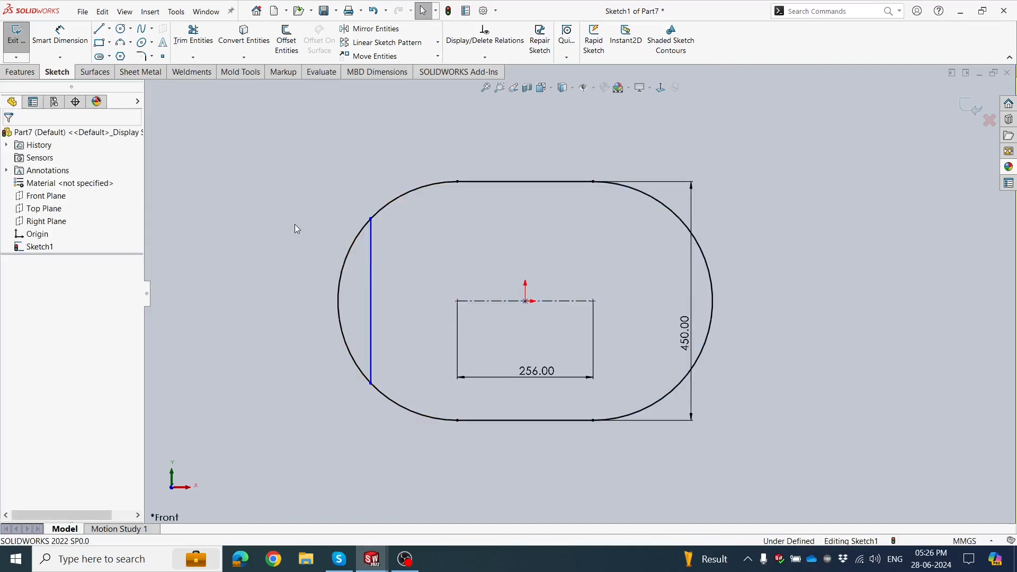
Dimension the horizontal distance from the vertical line's upper end to the start of the top straight edge as 150 mm.
left_click(67, 26)
left_click(371, 219)
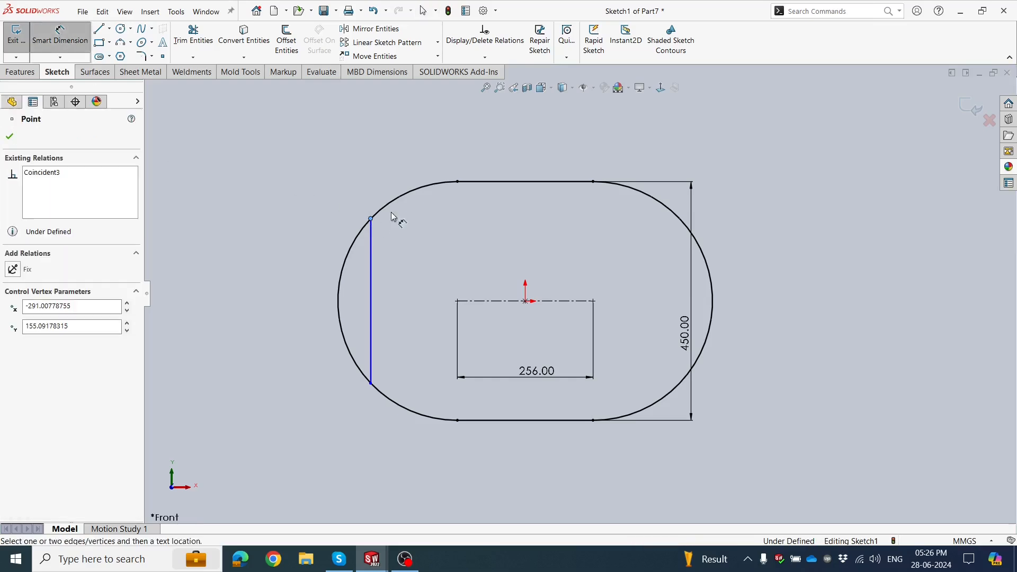
left_click(458, 182)
left_click(409, 148)
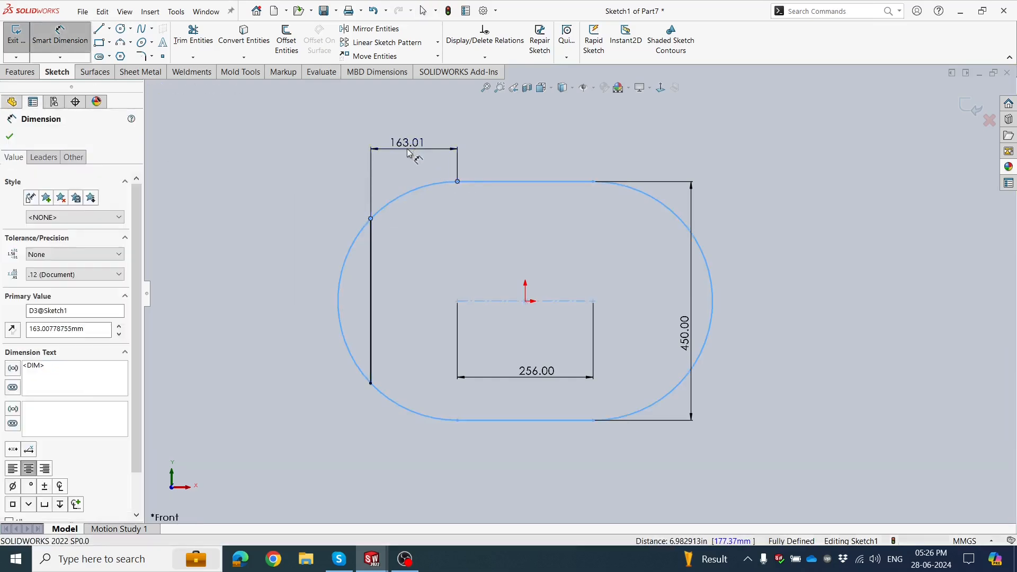
type("150")
key("Return")
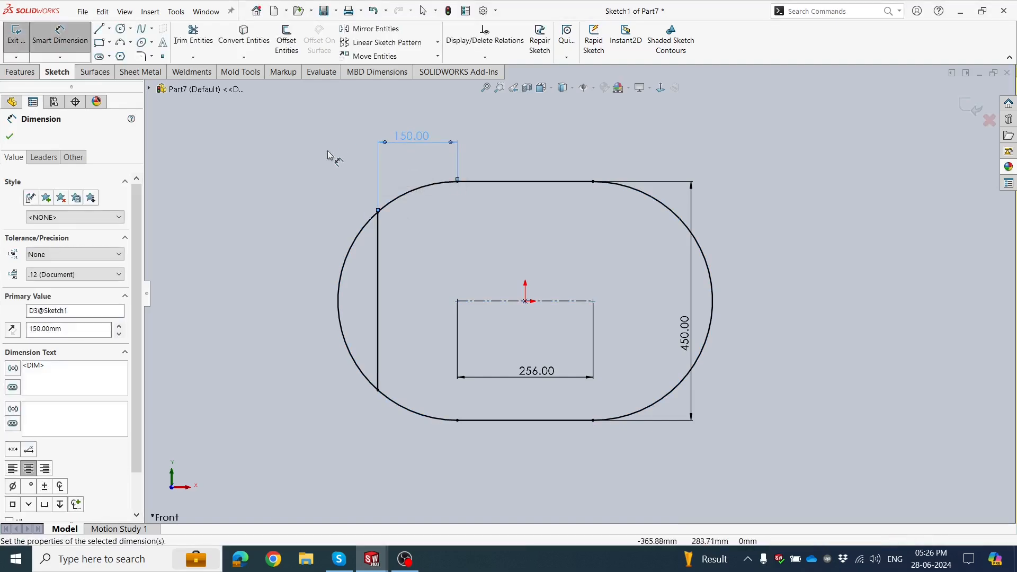
Trim away the portion of the left arc outside the vertical line.
left_click(195, 38)
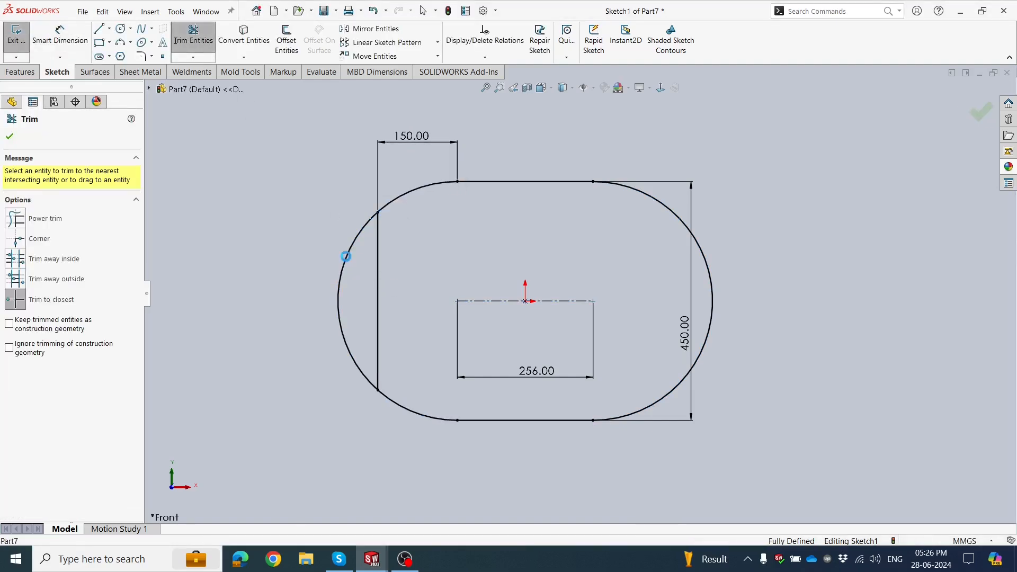
left_click(344, 259)
left_click(540, 282)
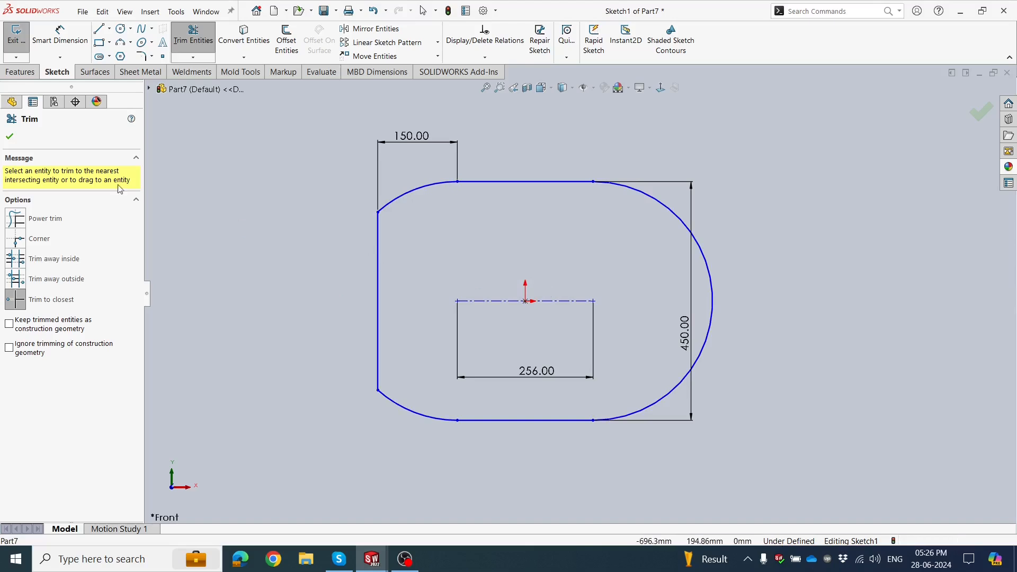
left_click(9, 136)
Dimension the vertical distance from the vertical line's upper end to the top edge's left endpoint as 100 mm.
left_click(60, 36)
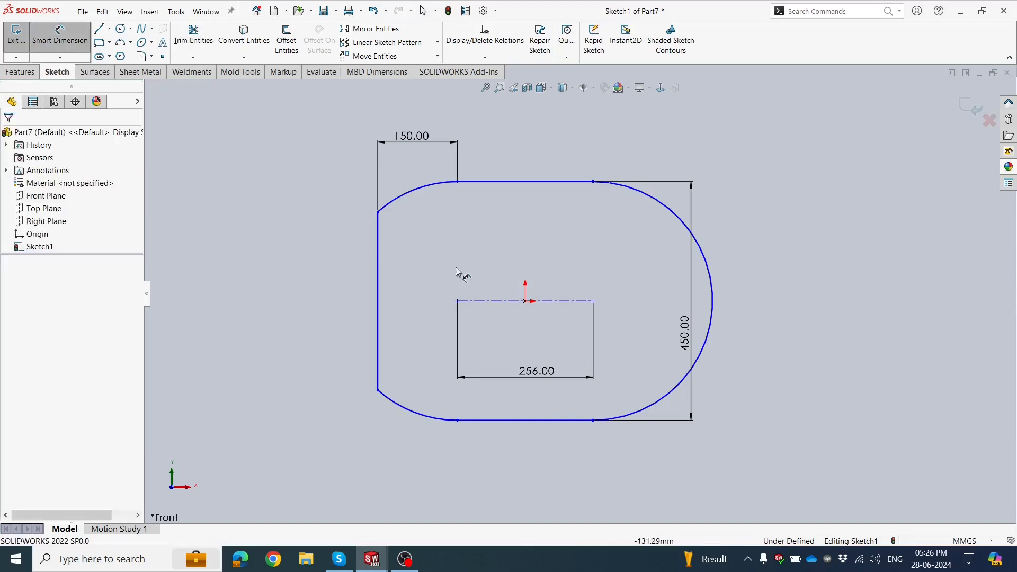
left_click(378, 213)
left_click(458, 182)
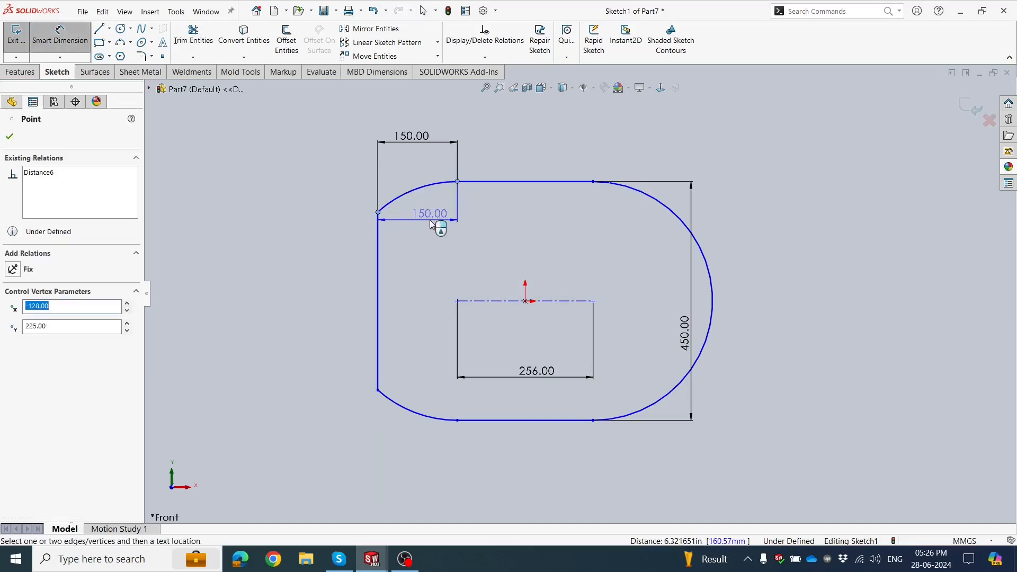
left_click(499, 211)
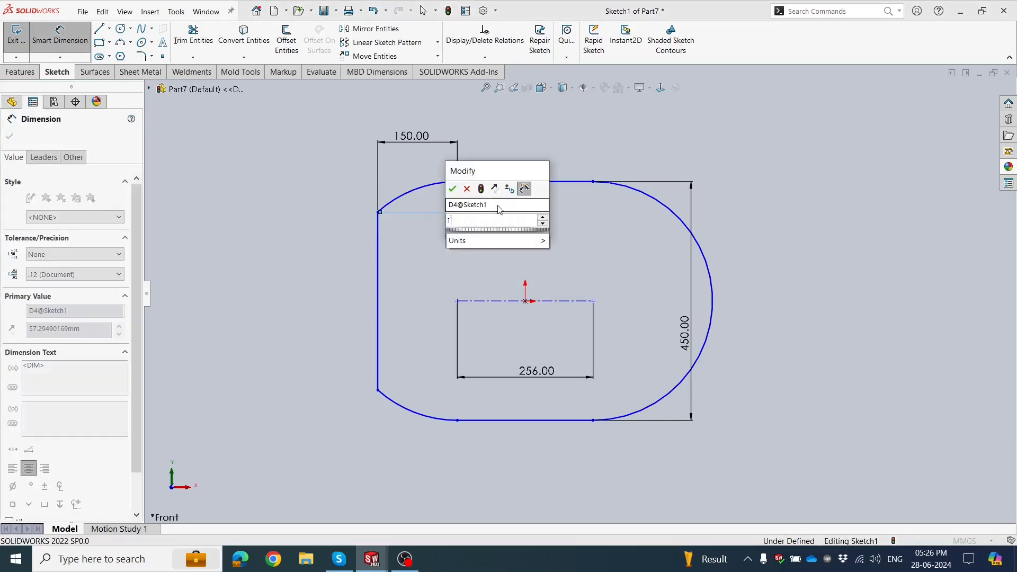
type("100")
key("Return")
left_click(250, 186)
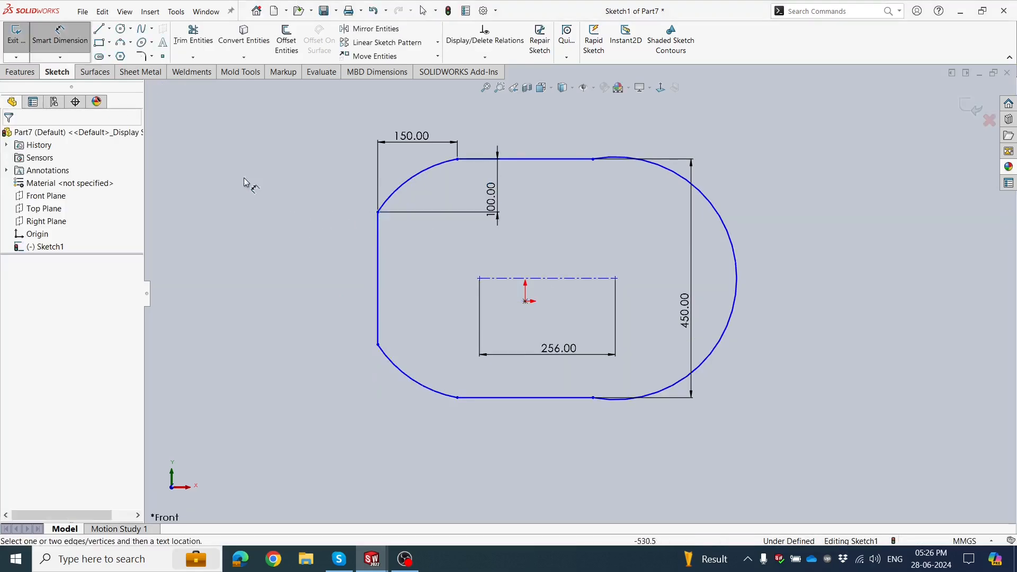
key("Escape")
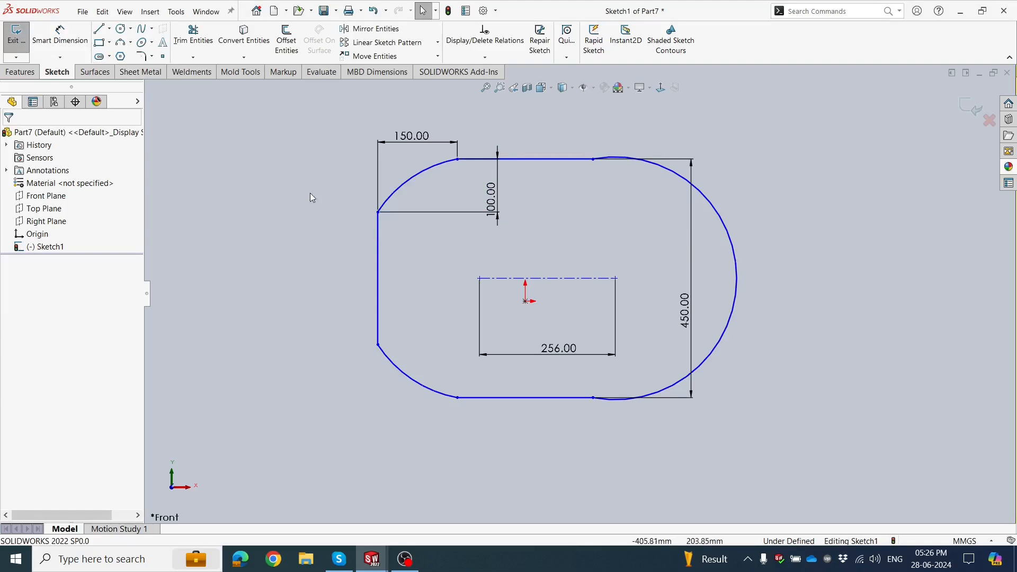
Add a tangent relation between the large right arc and the top straight edge.
scroll(672, 262, "up", 2)
scroll(738, 276, "down", 2)
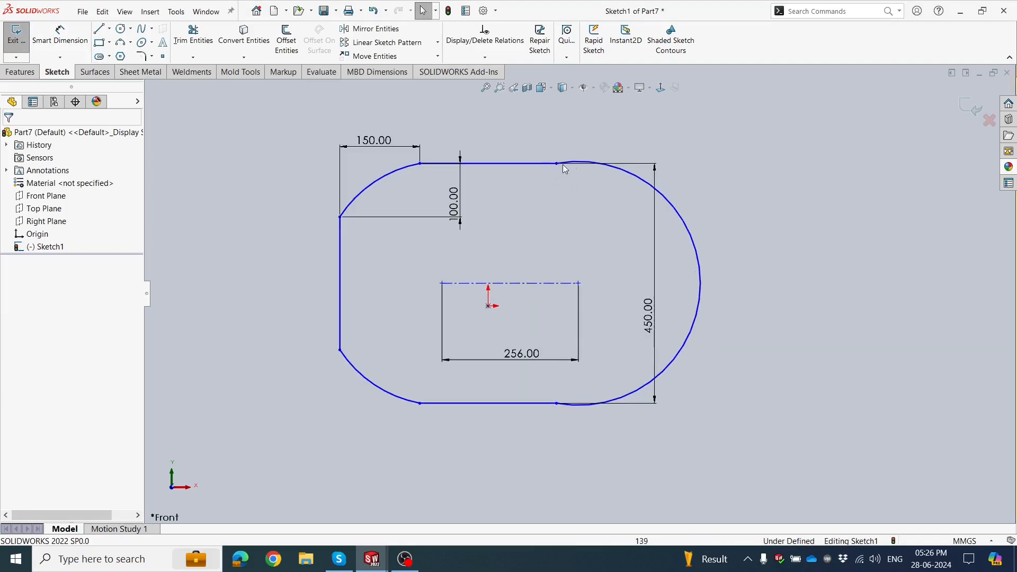
left_click(580, 165)
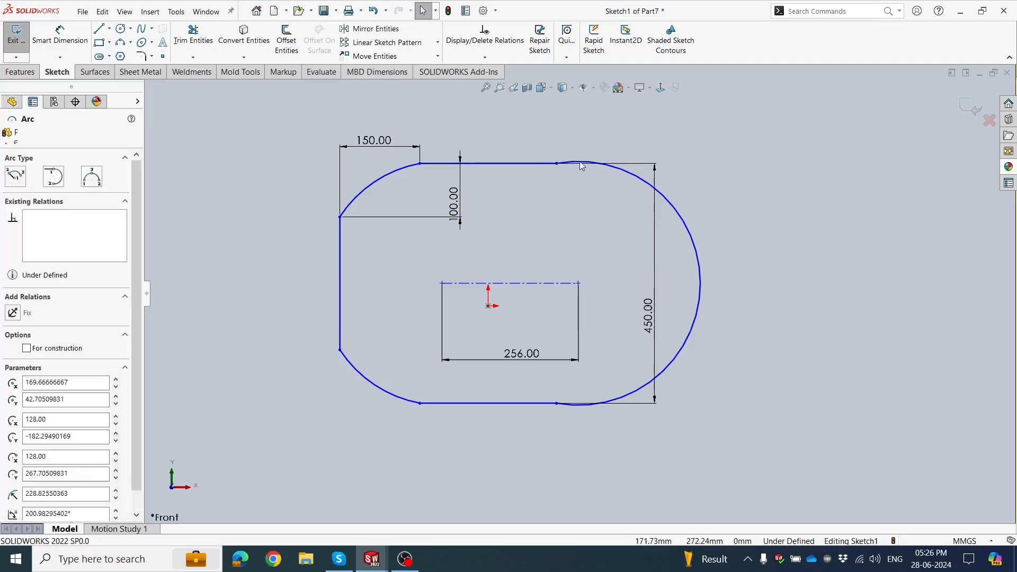
left_click(547, 173, "ctrl")
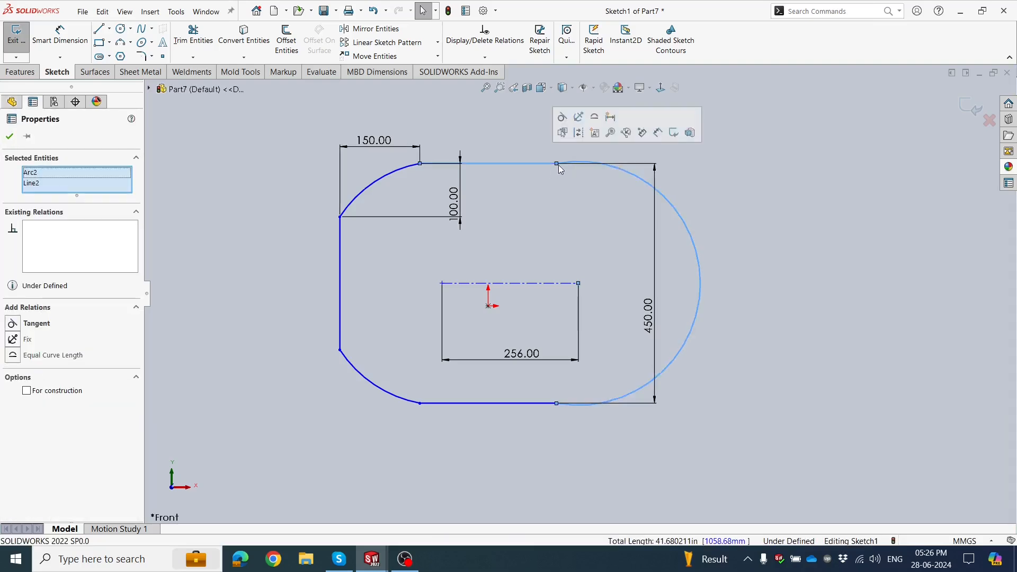
left_click(563, 118)
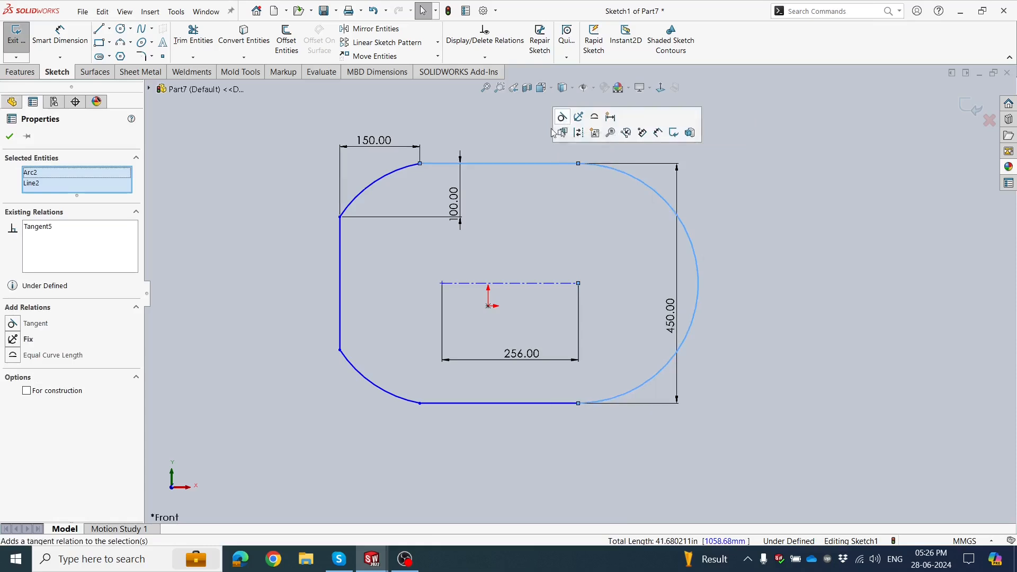
key("Escape")
scroll(646, 419, "down", 1)
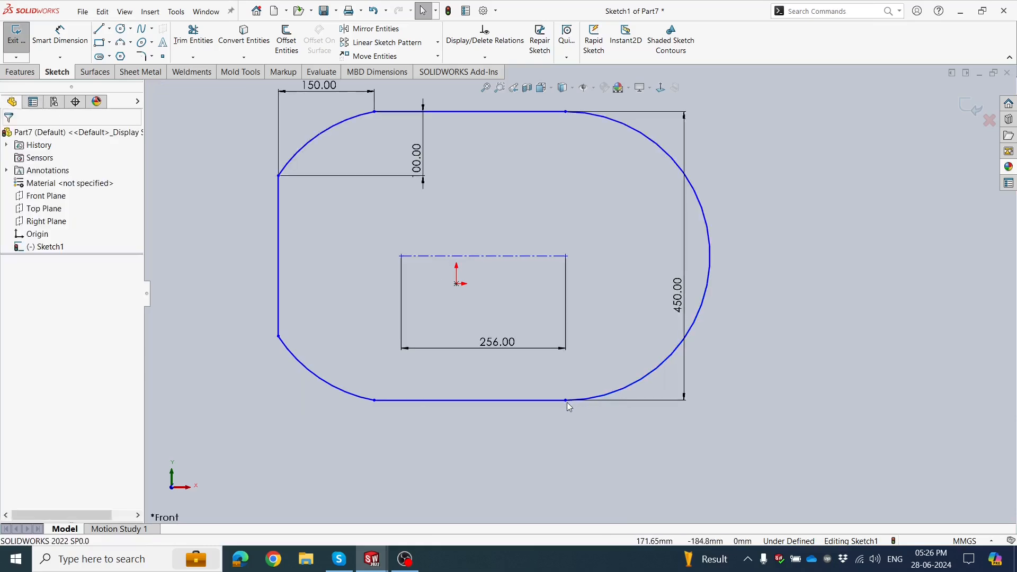
left_click(566, 400)
key("Escape")
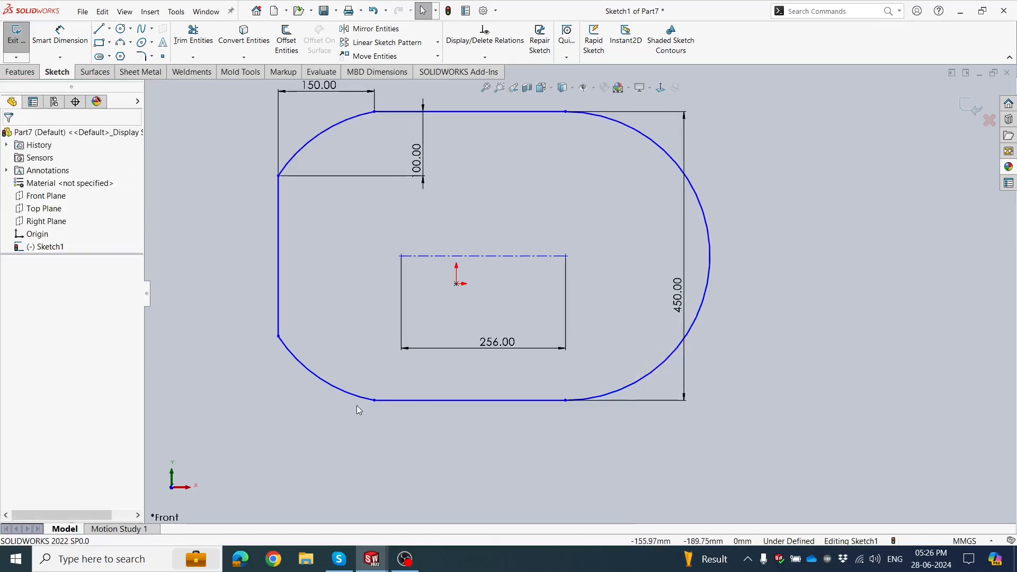
Add a tangent relation between the lower-left arc and the bottom straight edge.
left_click(373, 401)
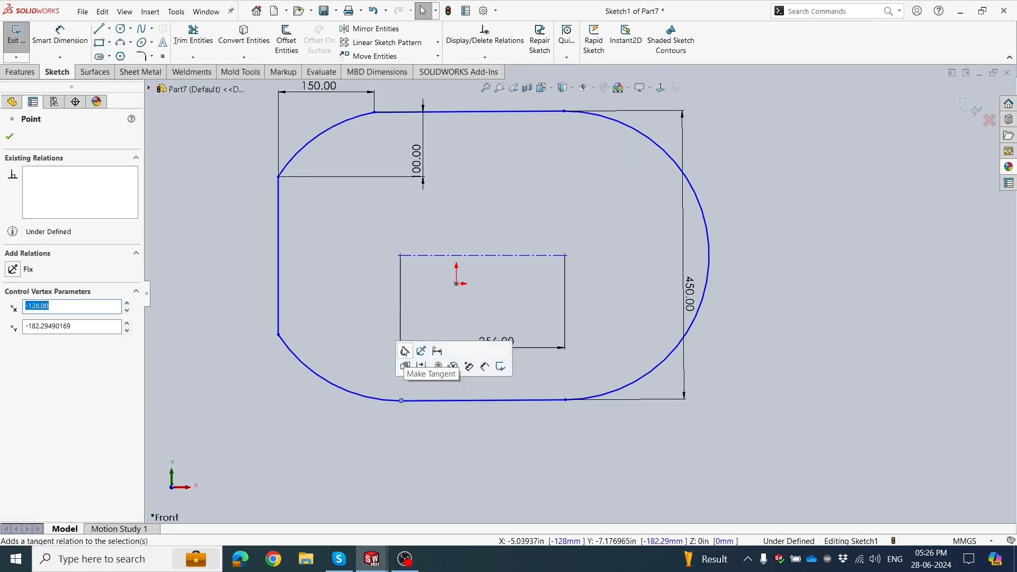
key("Escape")
Try to add a tangent relation between the upper-left arc and the top straight edge.
left_click(374, 113)
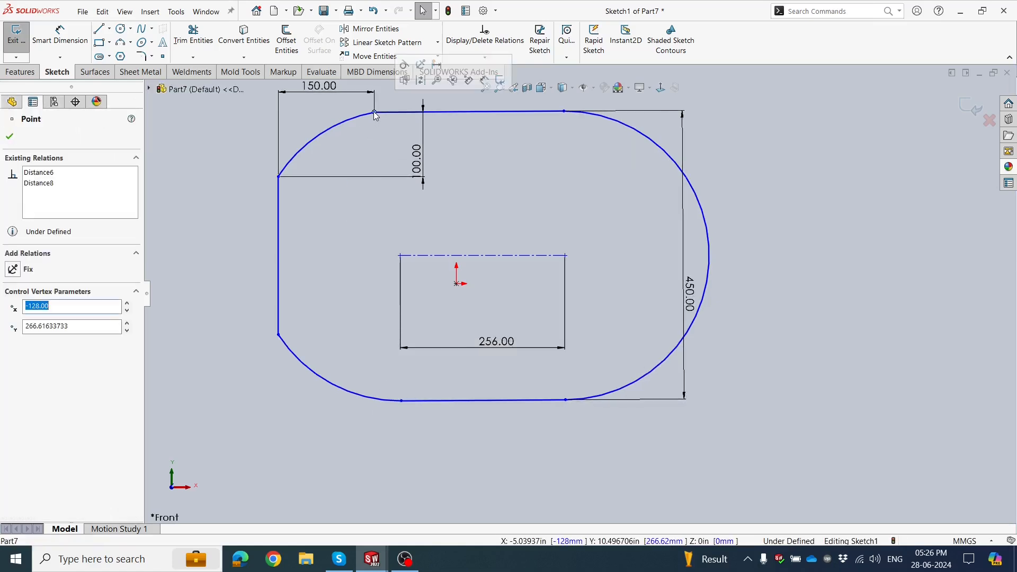
left_click(405, 65)
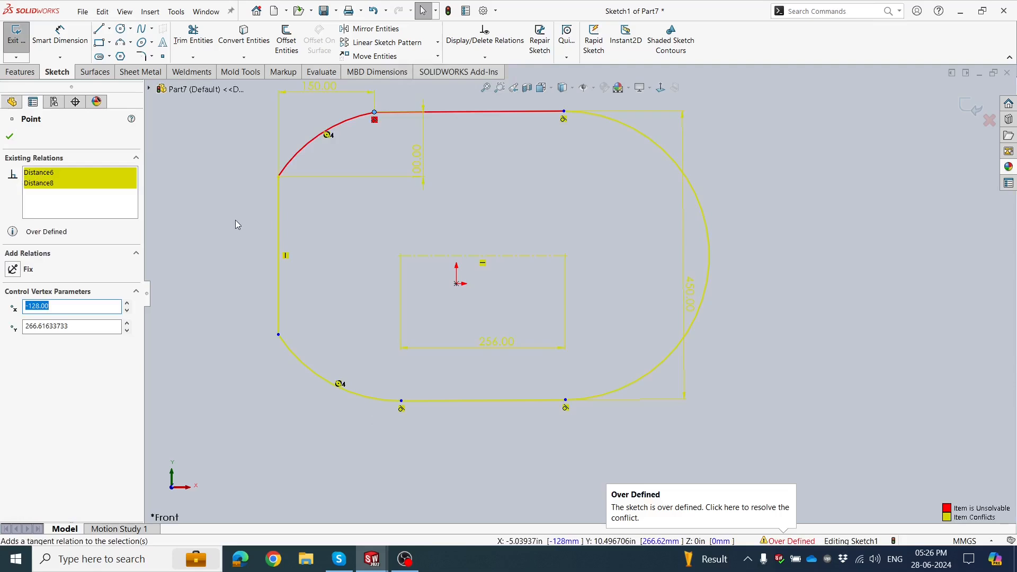
left_click(11, 137)
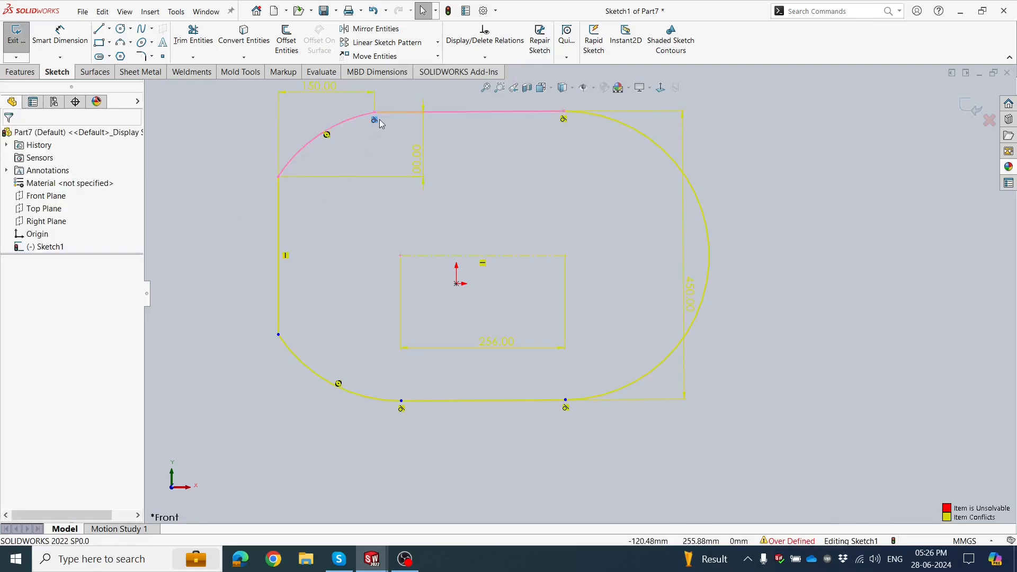
key("ctrl+z")
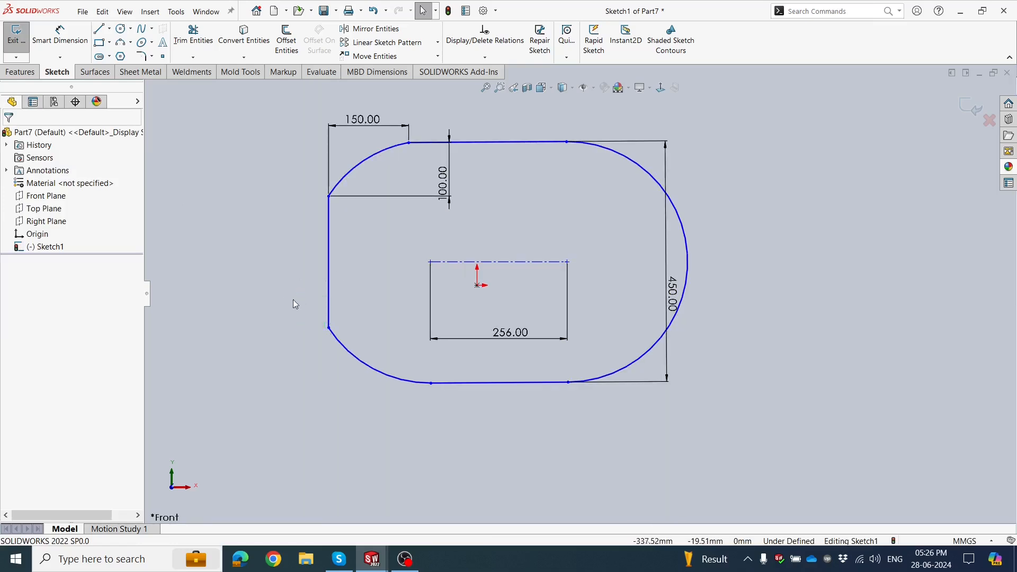
Add a midpoint relation between the construction centerline and the origin, and exit the sketch.
mouse_move(329, 332)
left_mouse_down()
mouse_move(303, 326)
mouse_move(320, 332)
mouse_move(295, 355)
mouse_move(307, 370)
mouse_move(323, 321)
mouse_move(322, 340)
mouse_move(331, 324)
left_mouse_up()
scroll(539, 275, "down", 2)
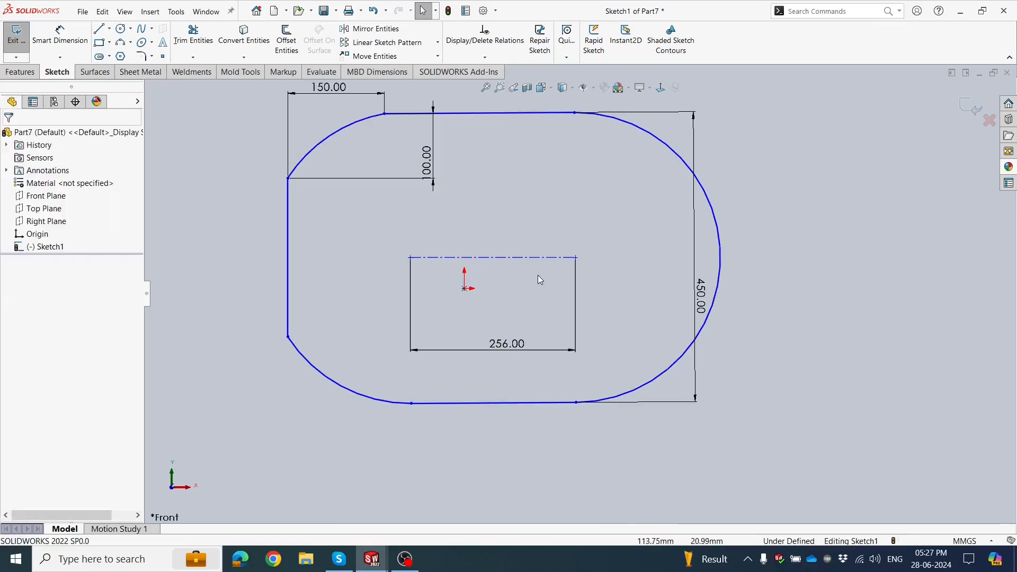
left_click(500, 258)
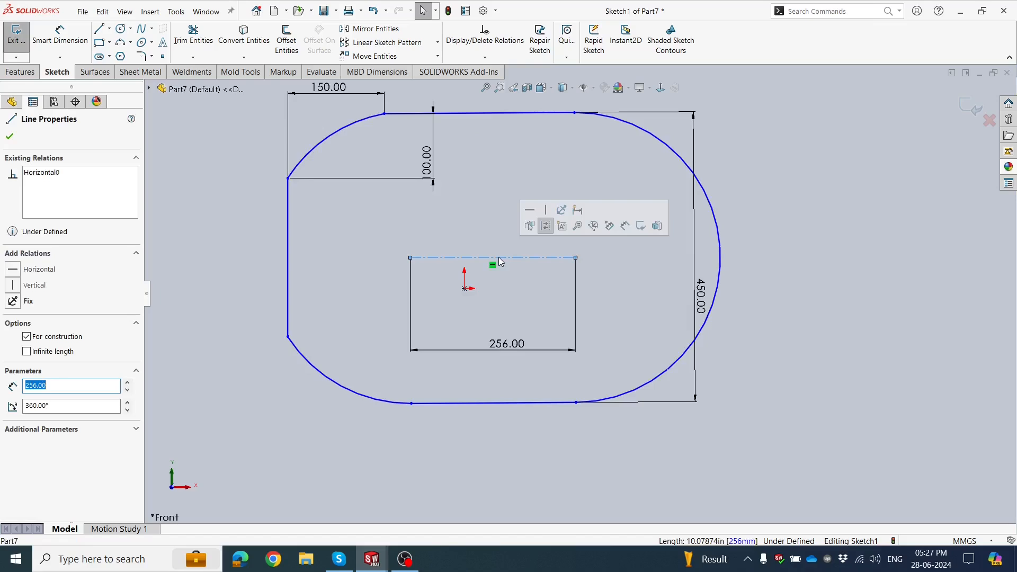
left_click(465, 294, "ctrl")
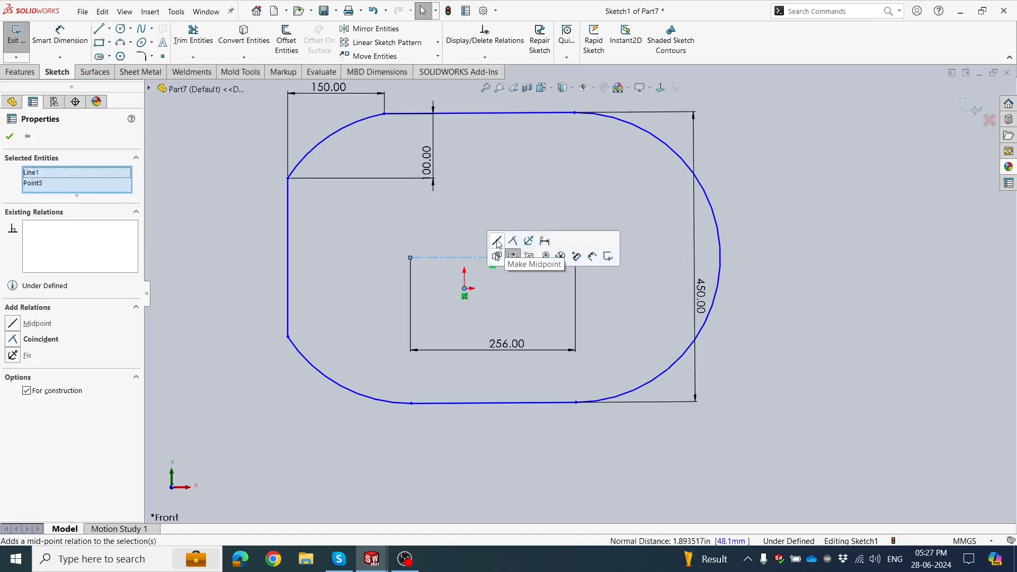
left_click(498, 243)
left_click(706, 209)
scroll(707, 209, "up", 2)
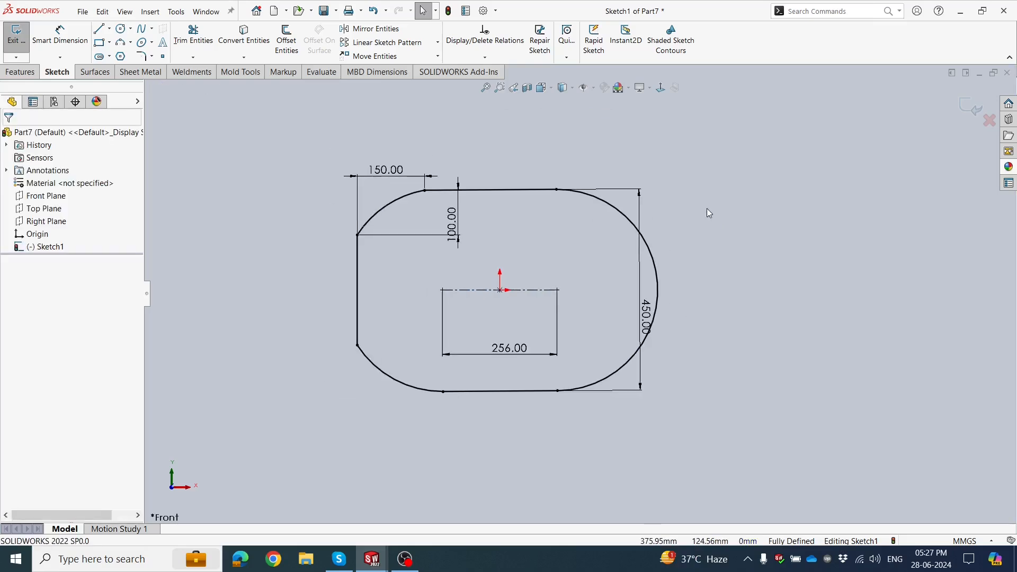
left_click(971, 107)
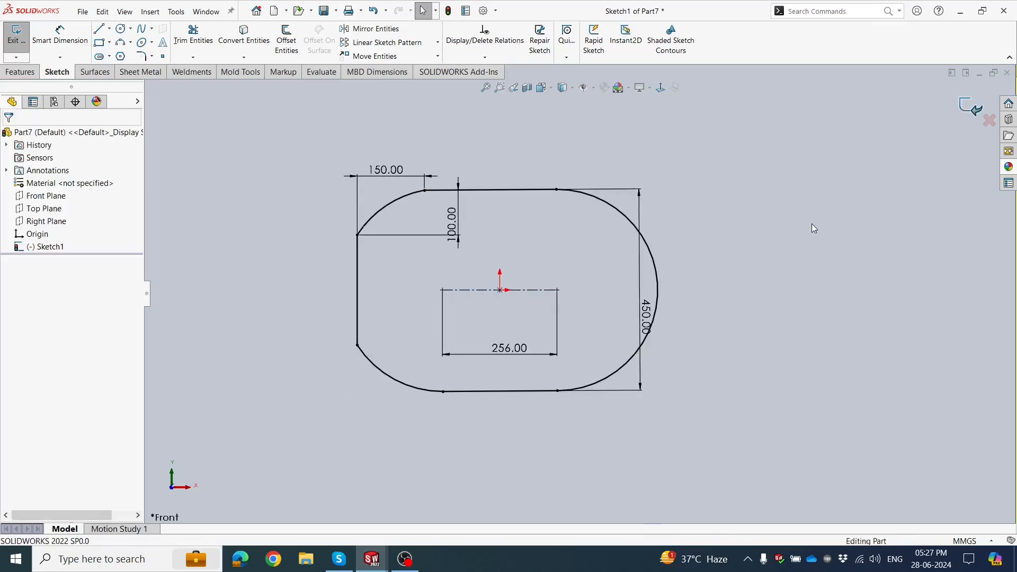
Create a reference plane offset 325 mm from the Front Plane with the offset direction flipped.
scroll(703, 186, "up", 1)
scroll(662, 254, "down", 1)
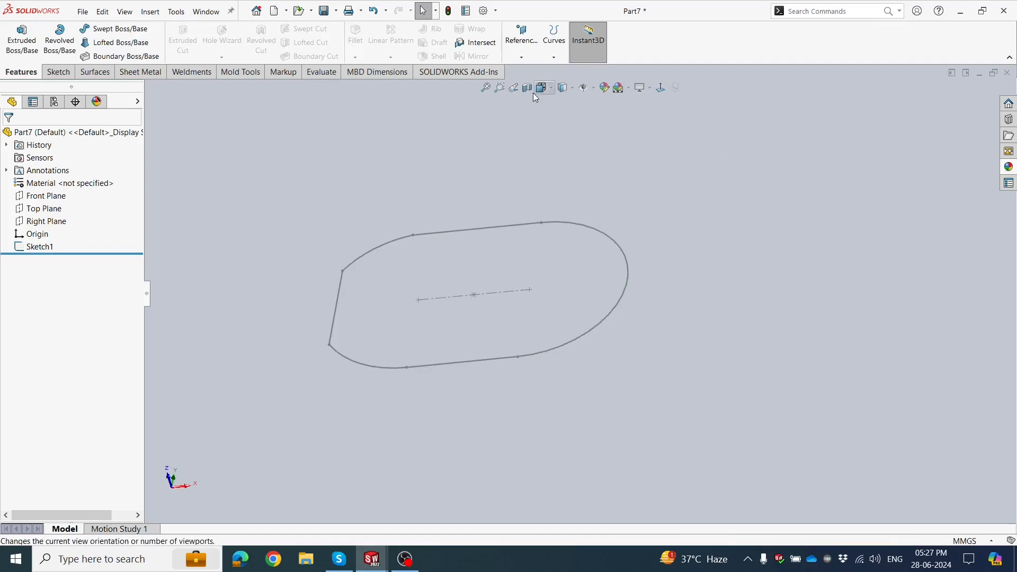
mouse_move(533, 94)
middle_mouse_down()
mouse_move(596, 274)
mouse_move(644, 229)
mouse_move(644, 249)
mouse_move(633, 243)
middle_mouse_up()
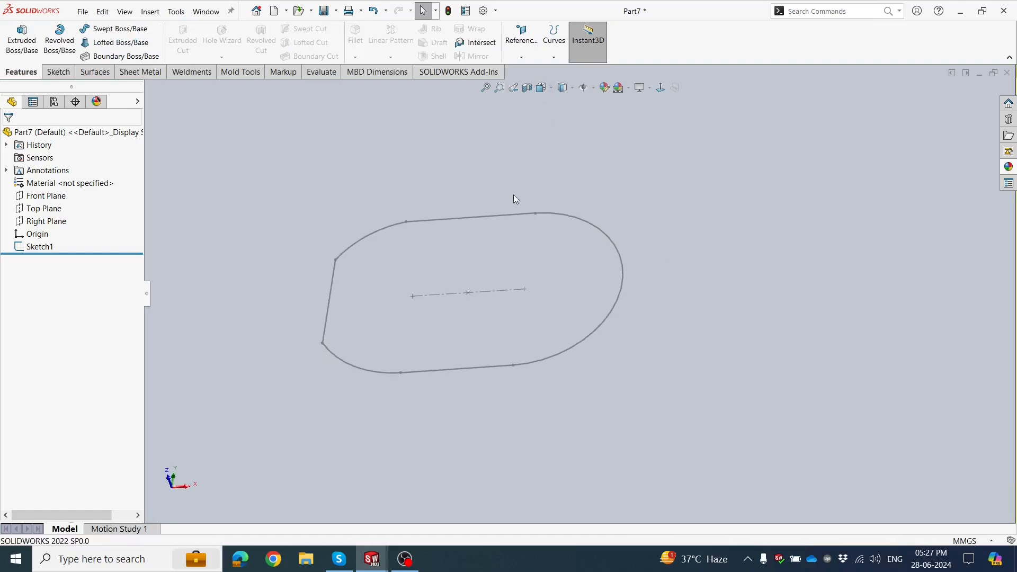
left_click(54, 201)
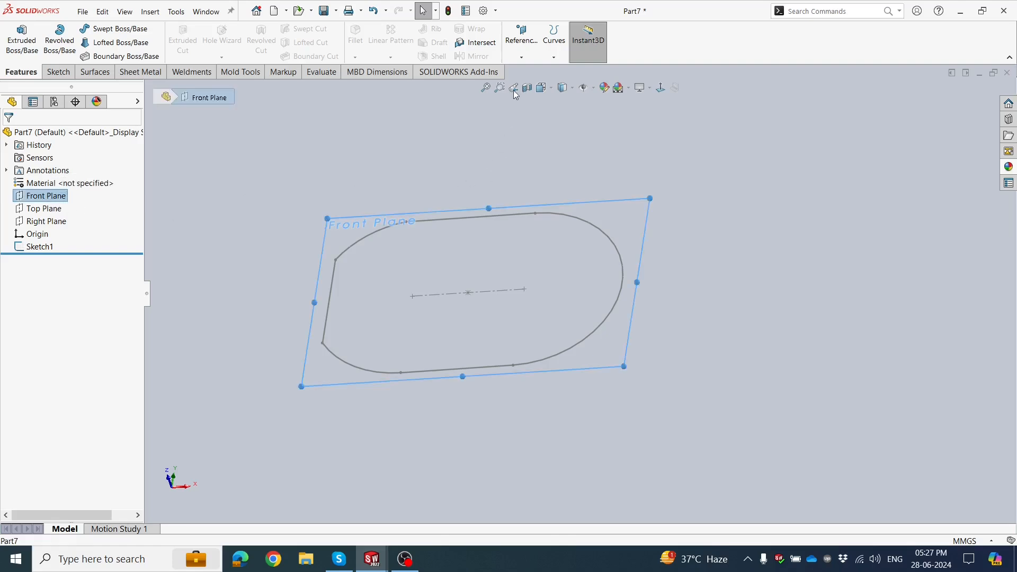
left_click(522, 52)
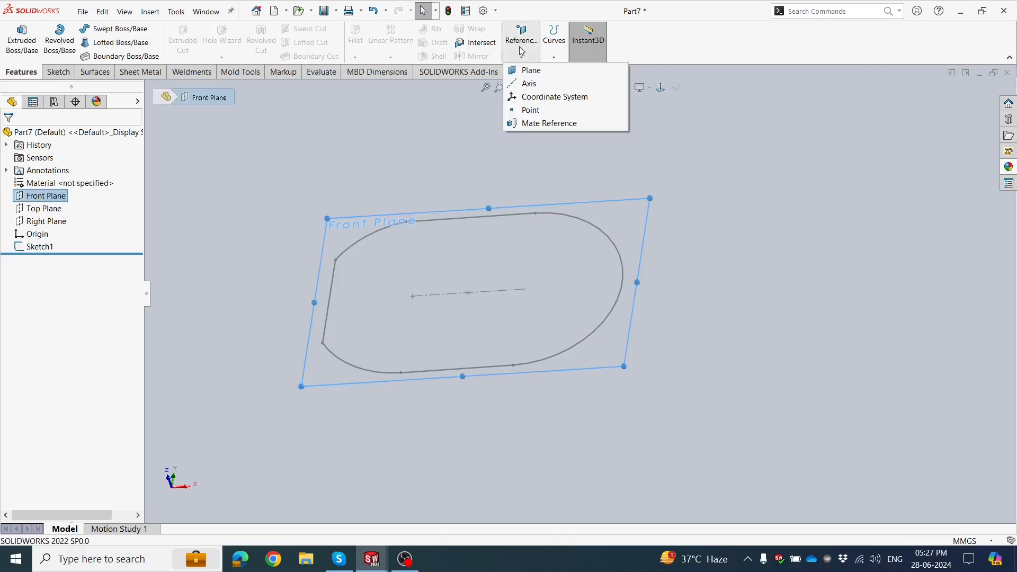
left_click(530, 70)
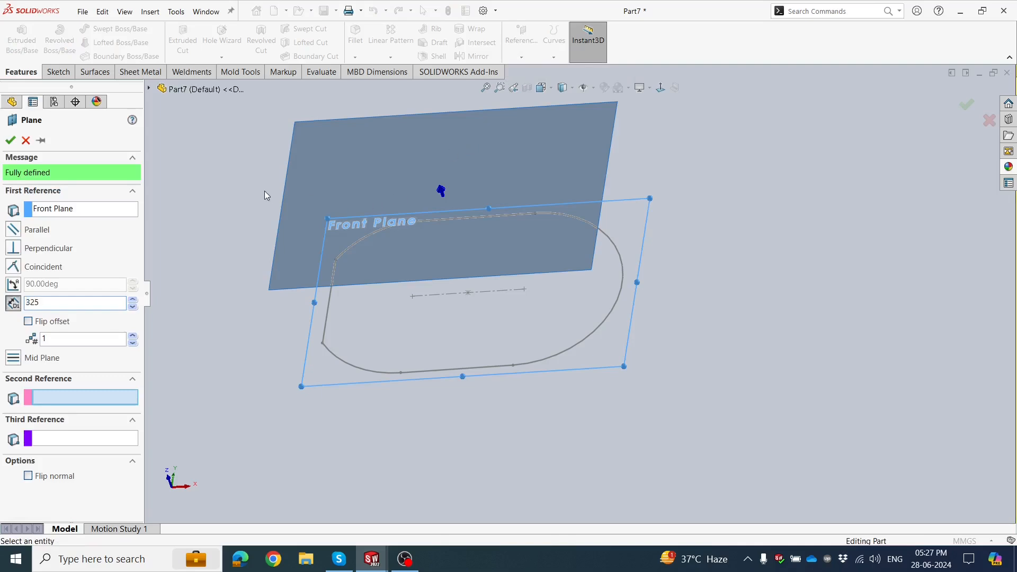
type("325")
key("Return")
middle_click_drag(281, 223, 236, 231)
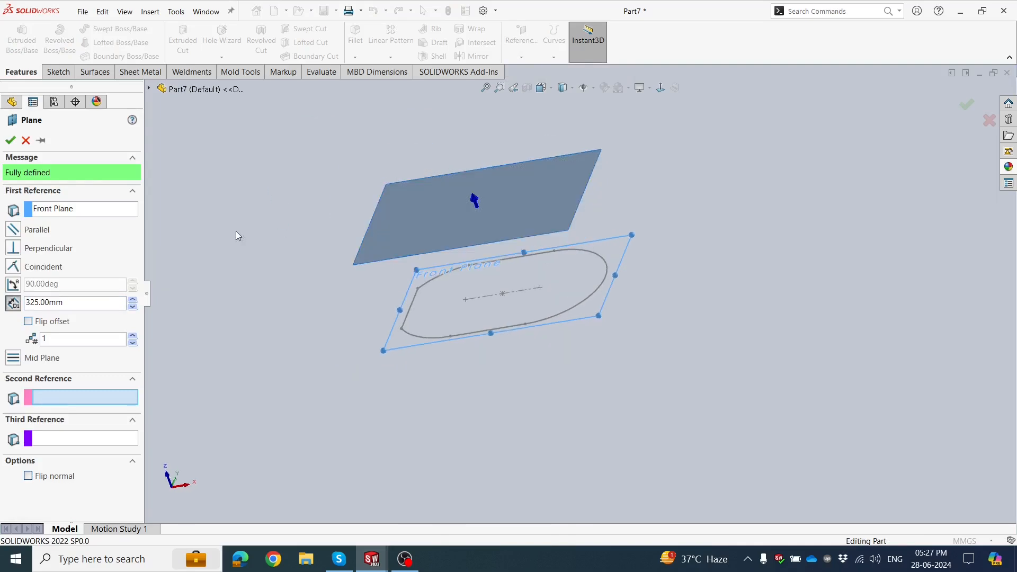
left_click(29, 322)
left_click(10, 140)
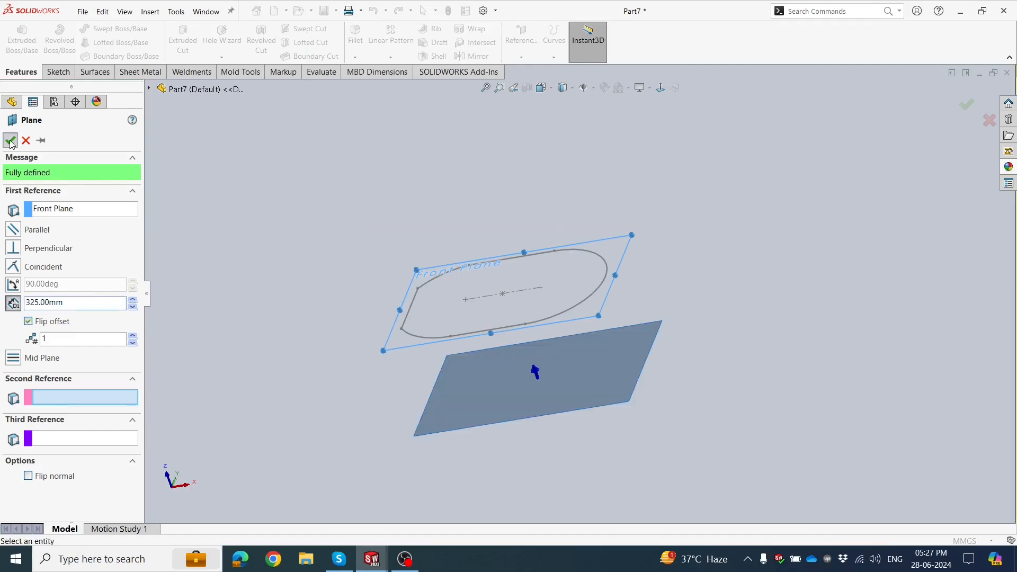
Start a sketch on the offset plane and draw a circle of about 68 mm radius centered on the centerline's right endpoint.
left_click(463, 399)
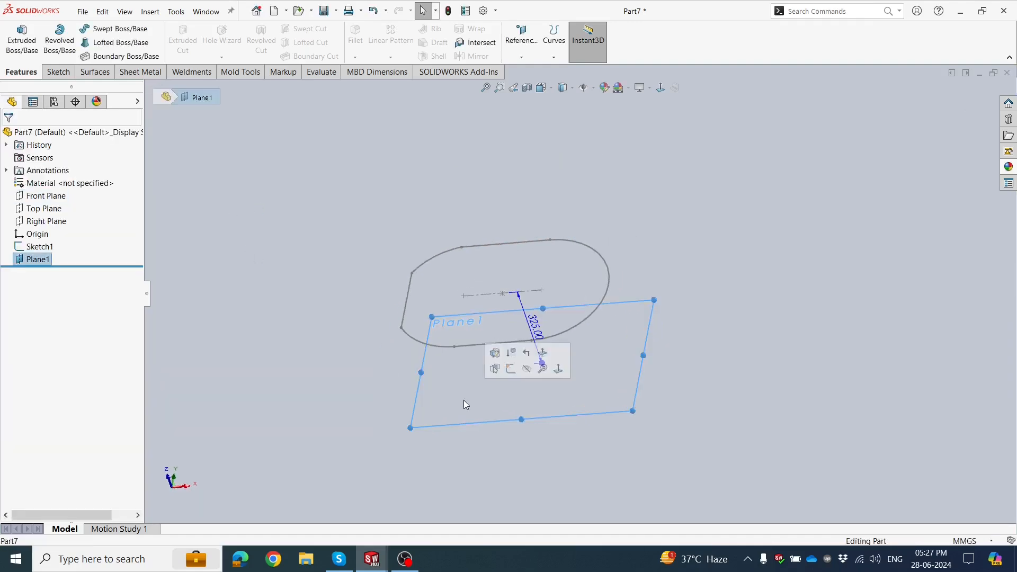
left_click(512, 371)
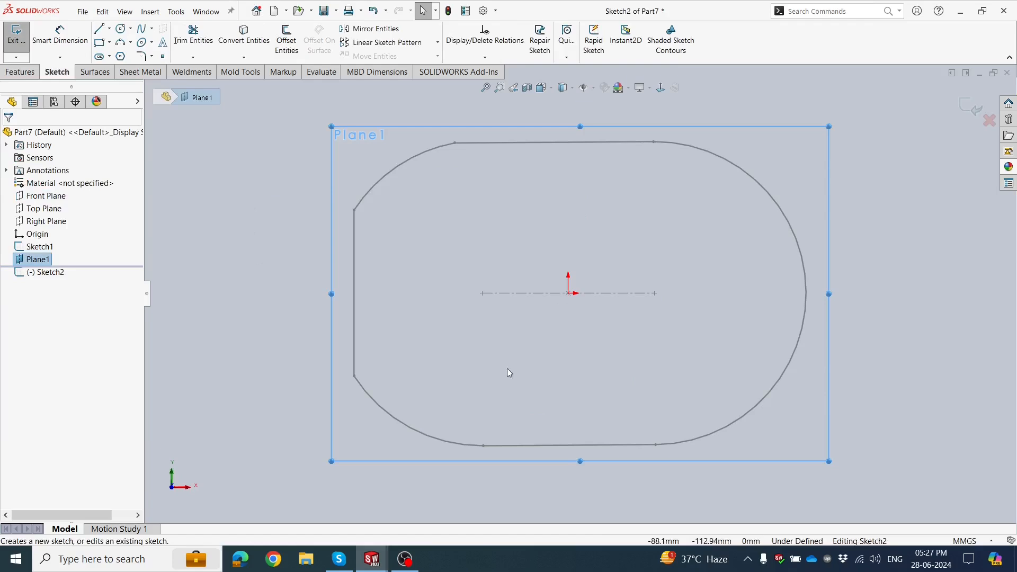
left_click(258, 280)
left_click(121, 29)
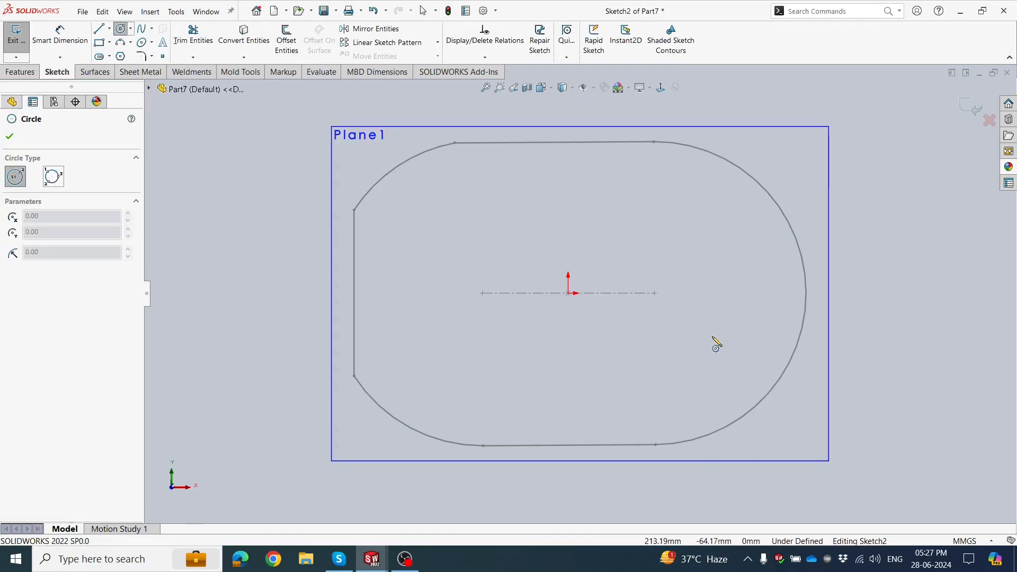
left_click(654, 293)
left_click(655, 339)
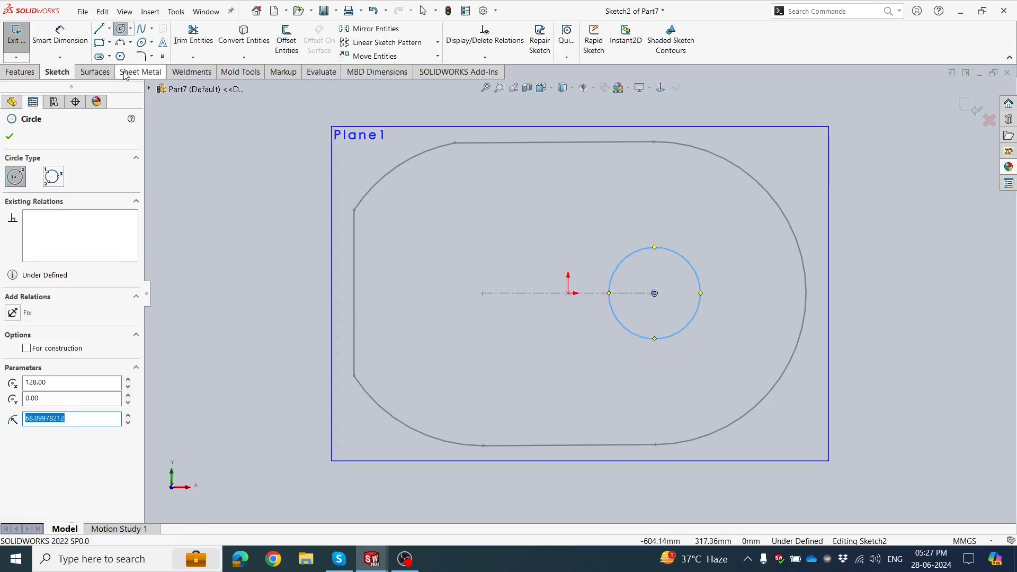
Dimension the circle's diameter as 100 mm and exit the sketch.
left_click(69, 42)
left_click(691, 329)
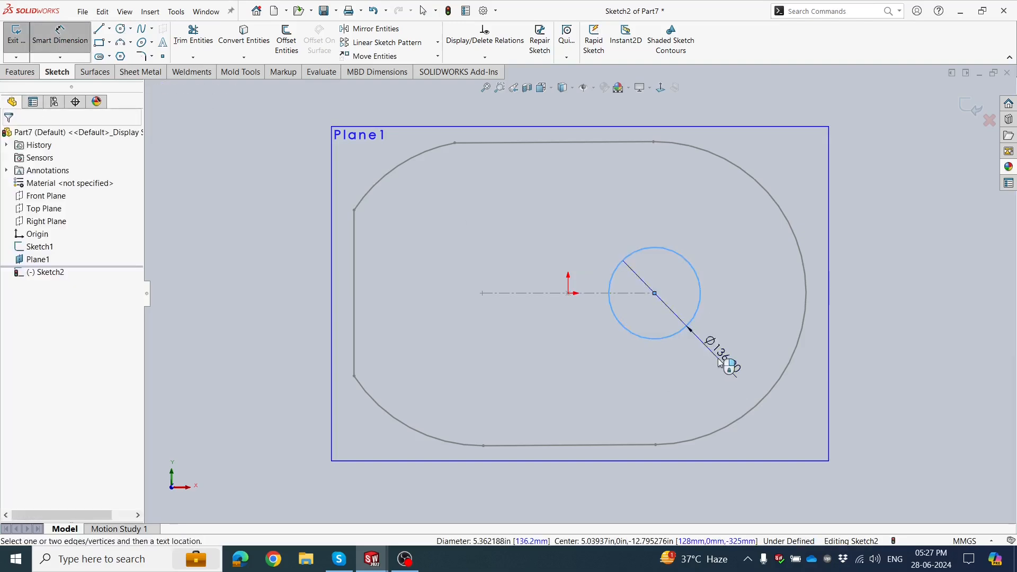
left_click(722, 364)
type("100")
key("Return")
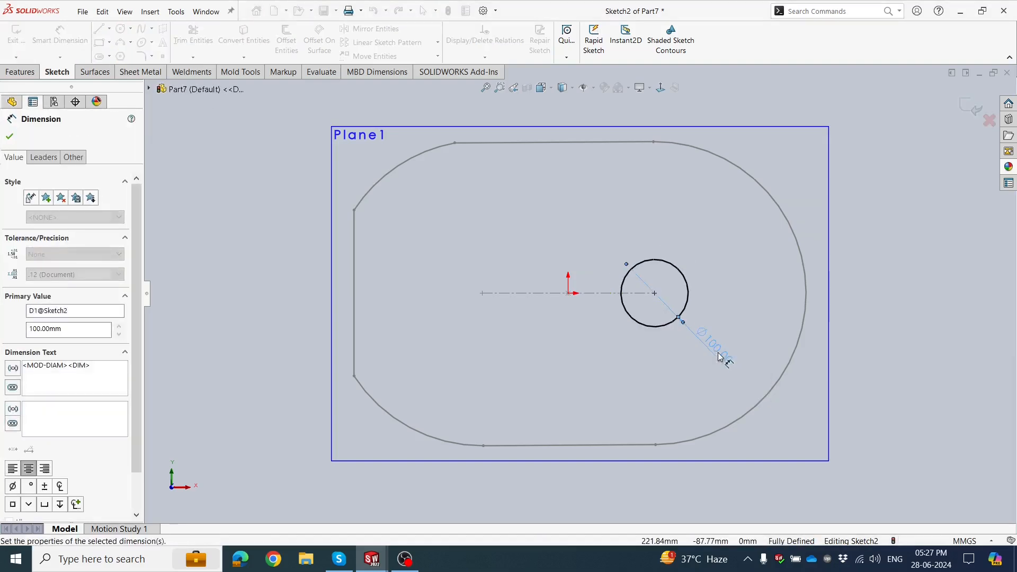
left_click(842, 285)
left_click(967, 108)
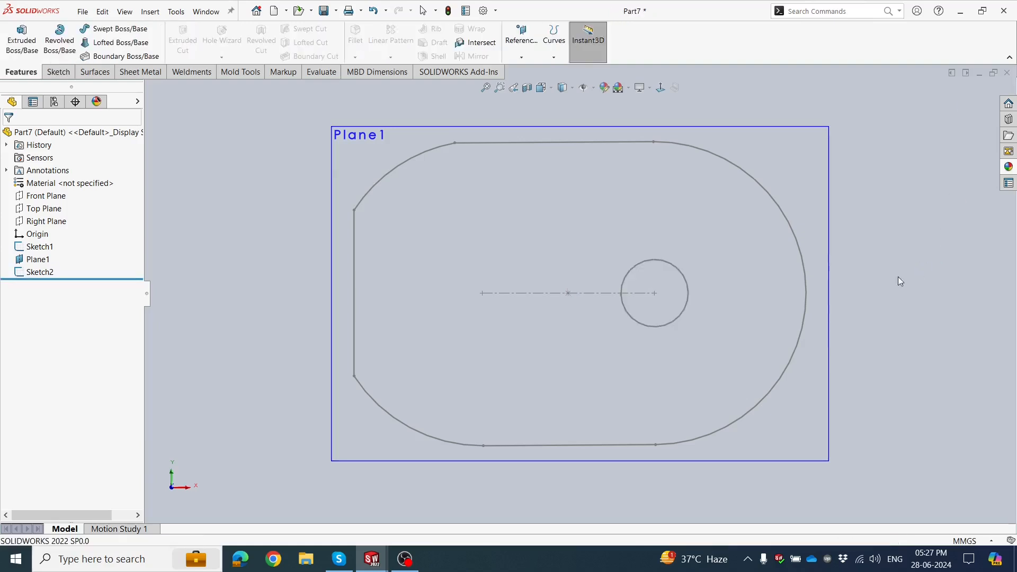
Hide the offset reference plane.
left_click(826, 259)
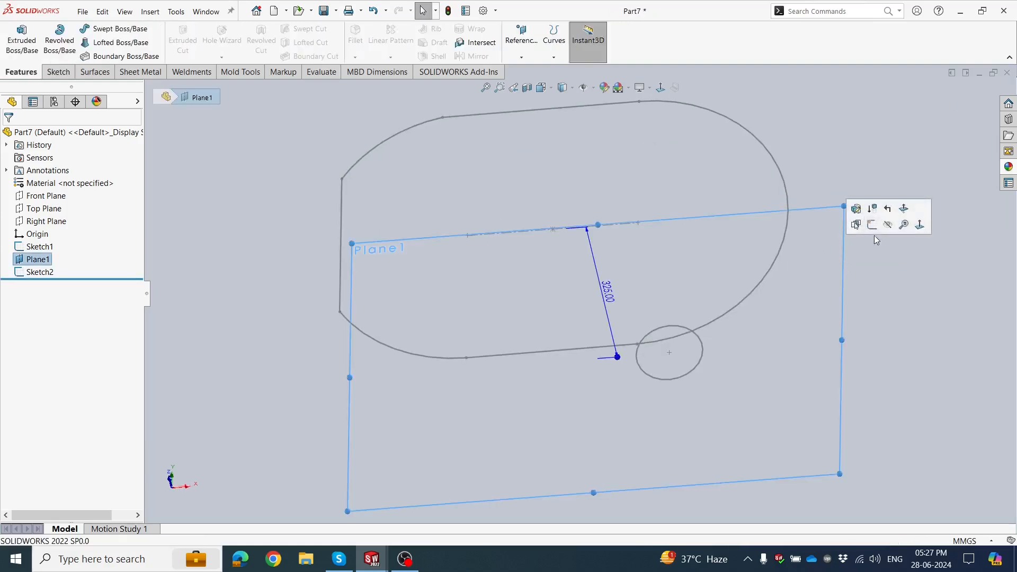
left_click(889, 228)
middle_click_drag(735, 306, 462, 268)
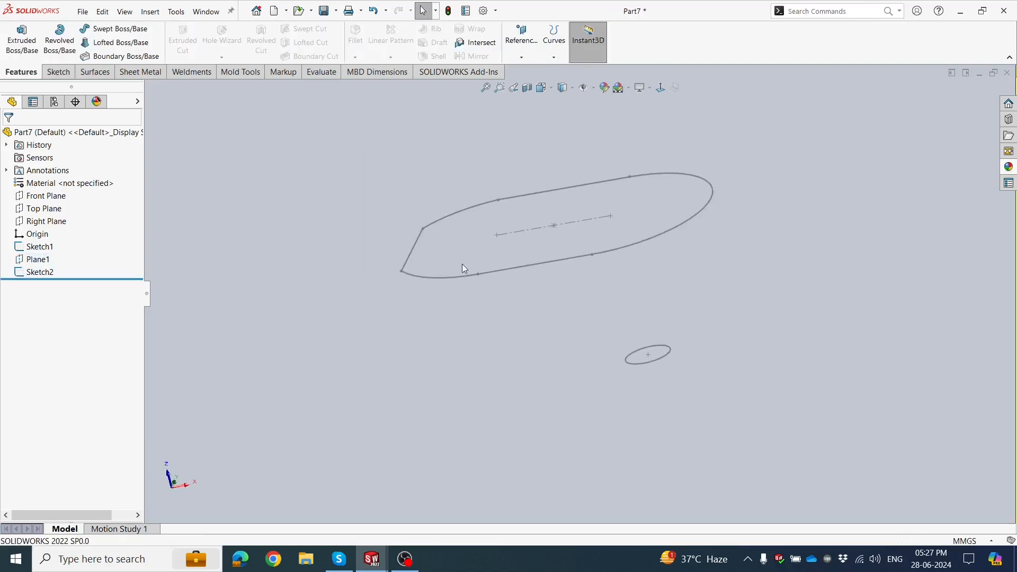
middle_click_drag(348, 216, 330, 228)
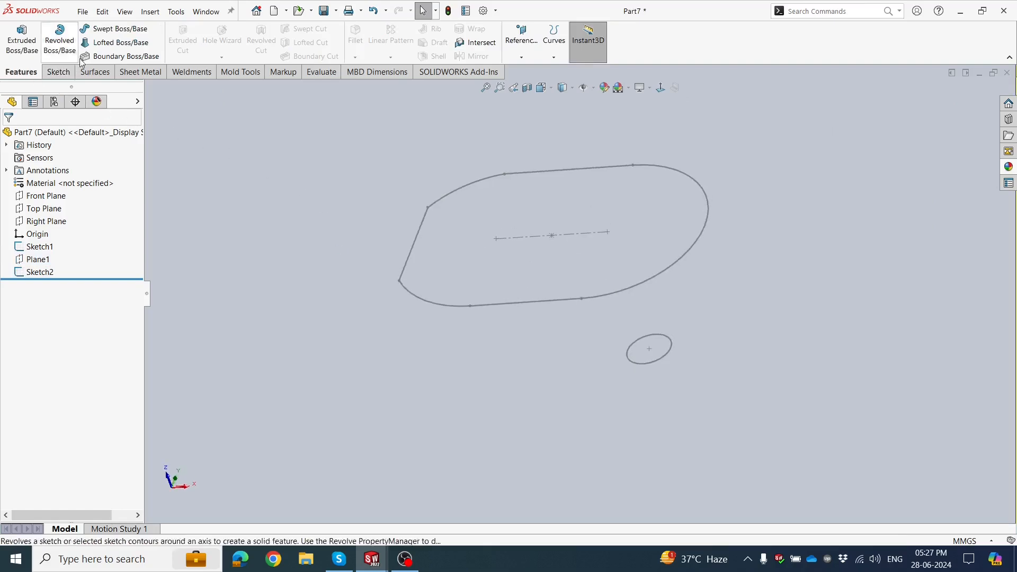
Start a Lofted Boss/Base with the large mouth sketch and the small circle sketch as its profiles.
left_click(117, 44)
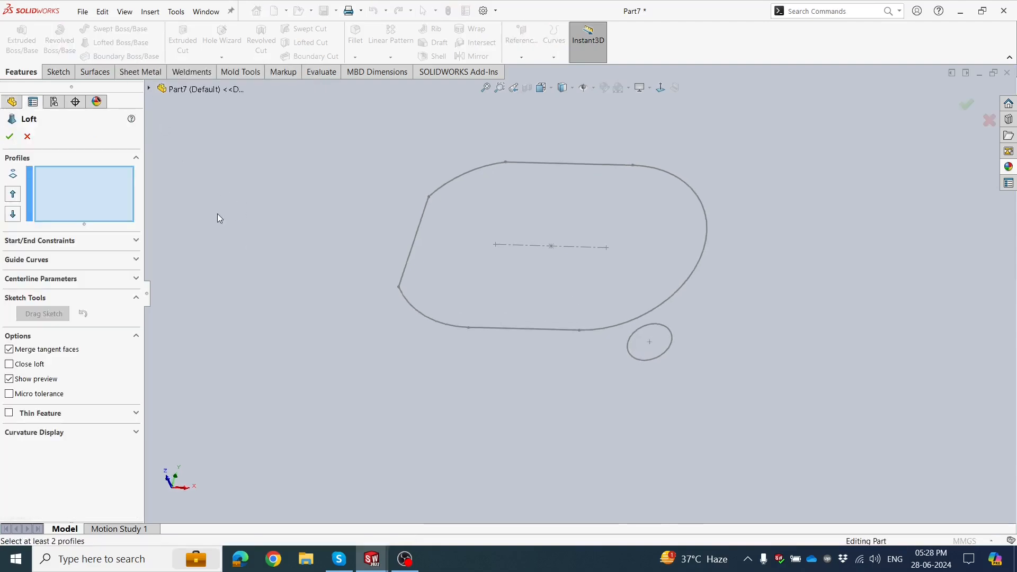
left_click(496, 329)
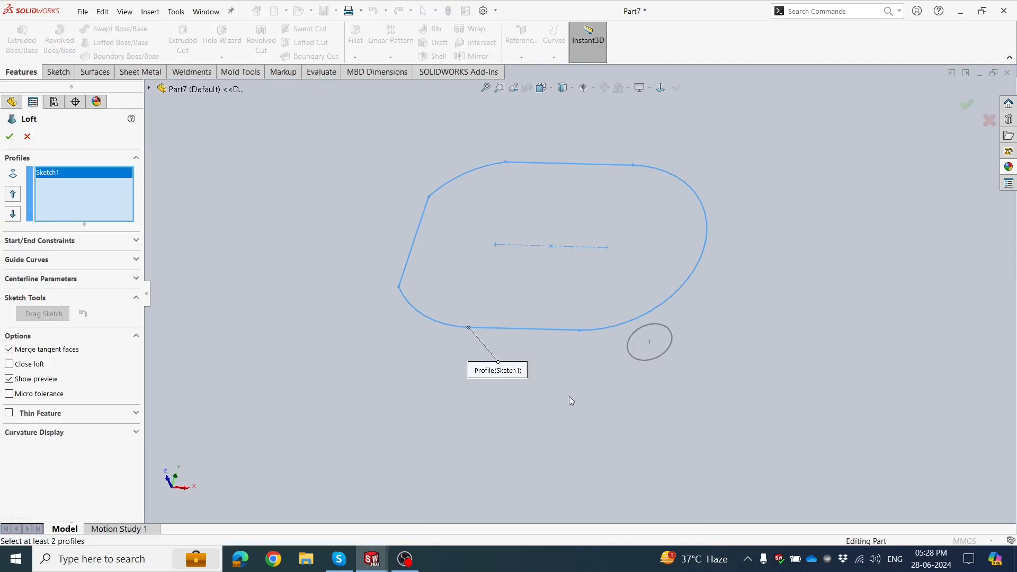
middle_click_drag(581, 376, 671, 384)
left_click(635, 359)
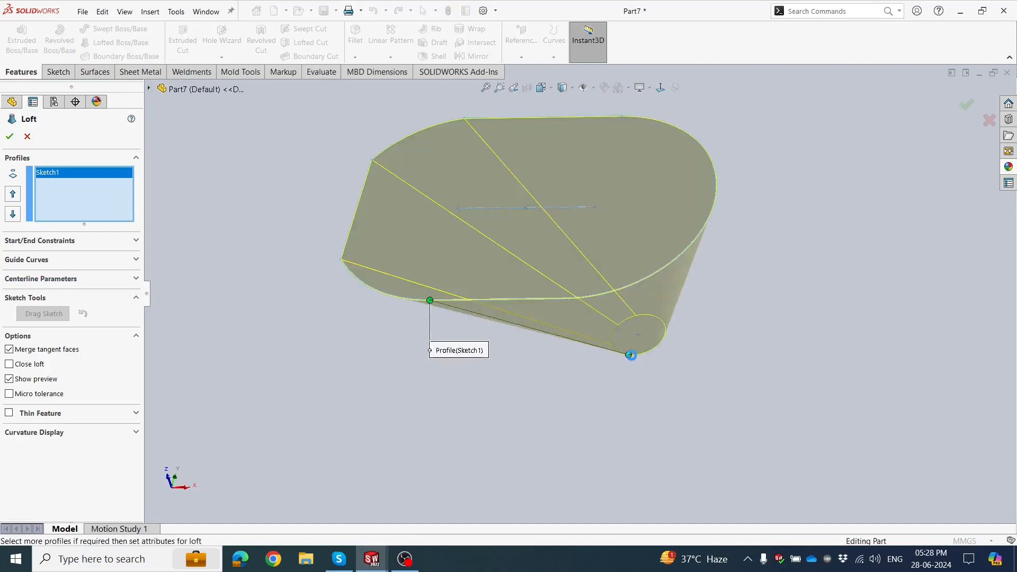
mouse_move(571, 370)
middle_mouse_down()
mouse_move(565, 400)
mouse_move(548, 399)
mouse_move(542, 488)
mouse_move(509, 347)
mouse_move(535, 266)
mouse_move(517, 349)
mouse_move(532, 404)
mouse_move(524, 351)
mouse_move(492, 387)
mouse_move(312, 323)
middle_mouse_up()
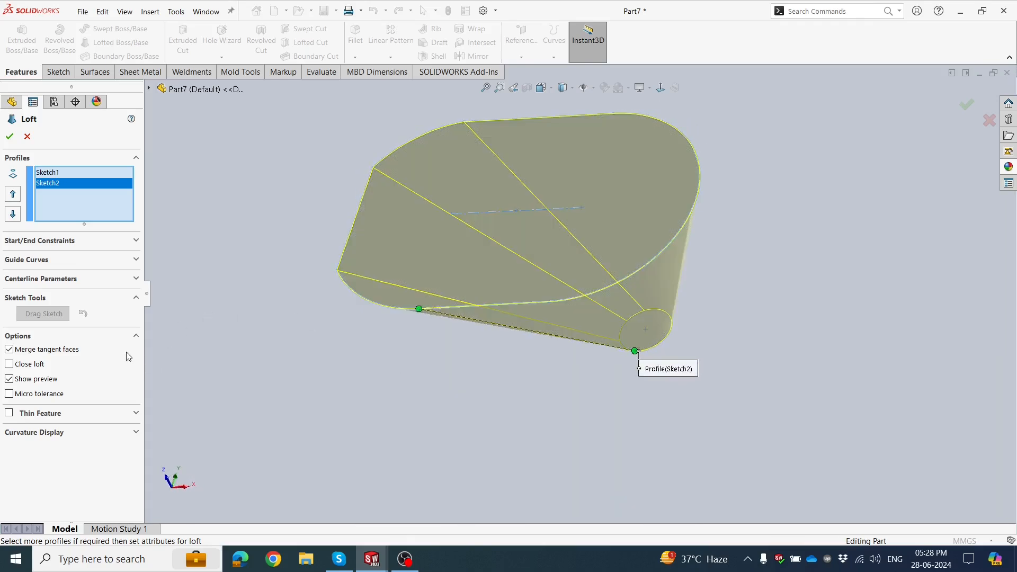
Make the loft a One-Direction thin feature with a 4 mm wall and the thickness direction reversed.
left_click(9, 414)
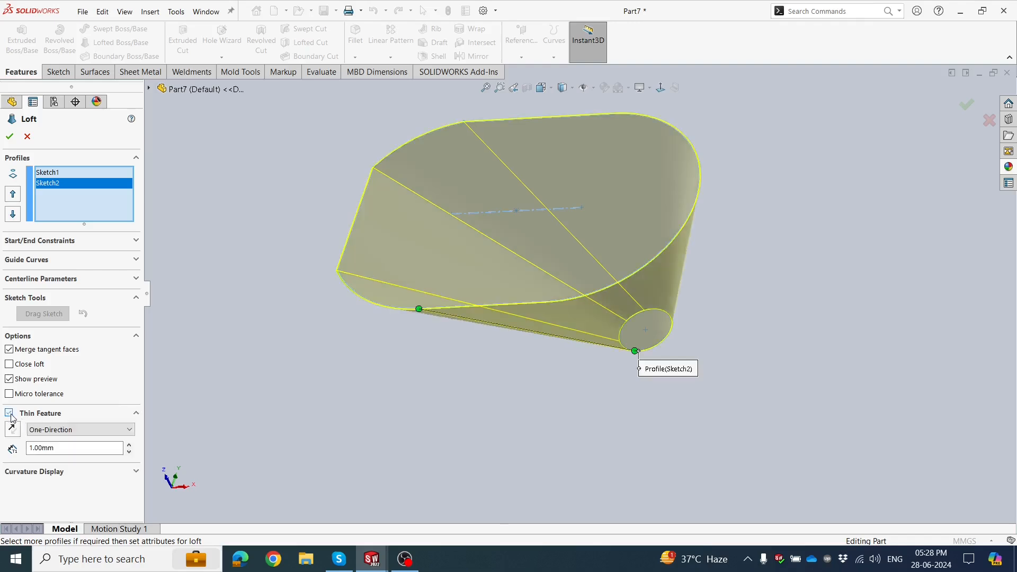
double_click(62, 449)
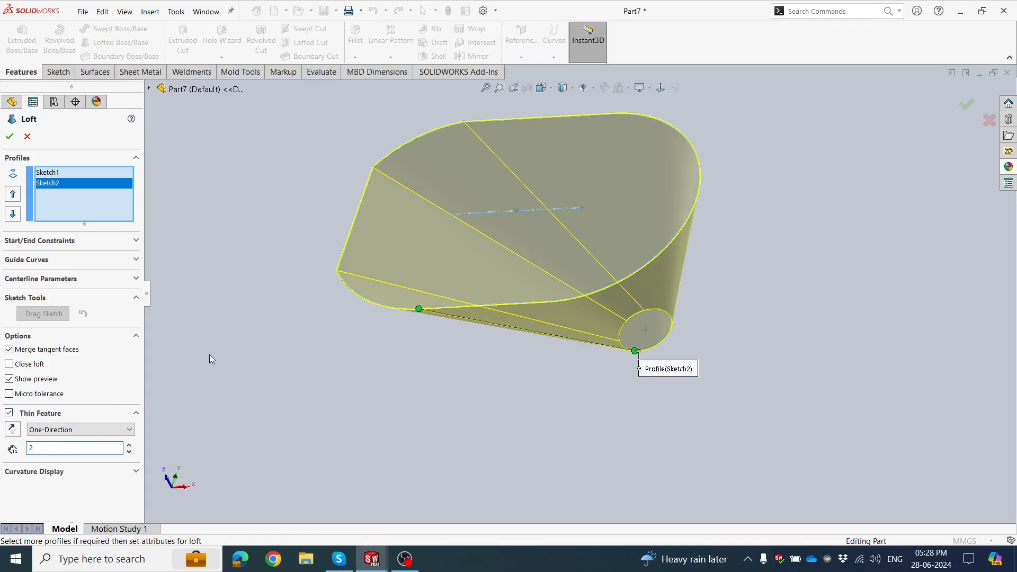
type("2")
key("Return")
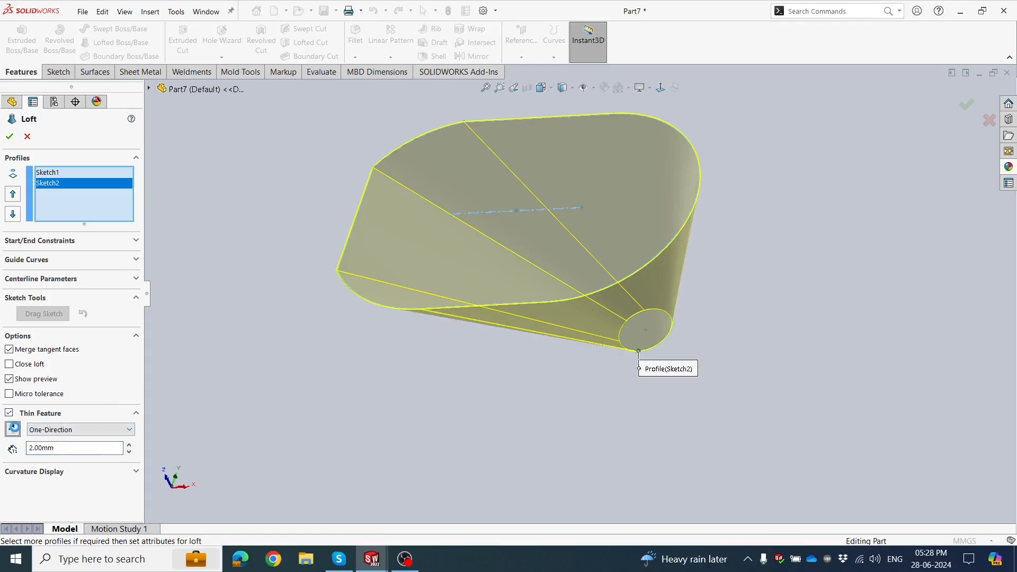
left_click(13, 429)
scroll(379, 234, "down", 2)
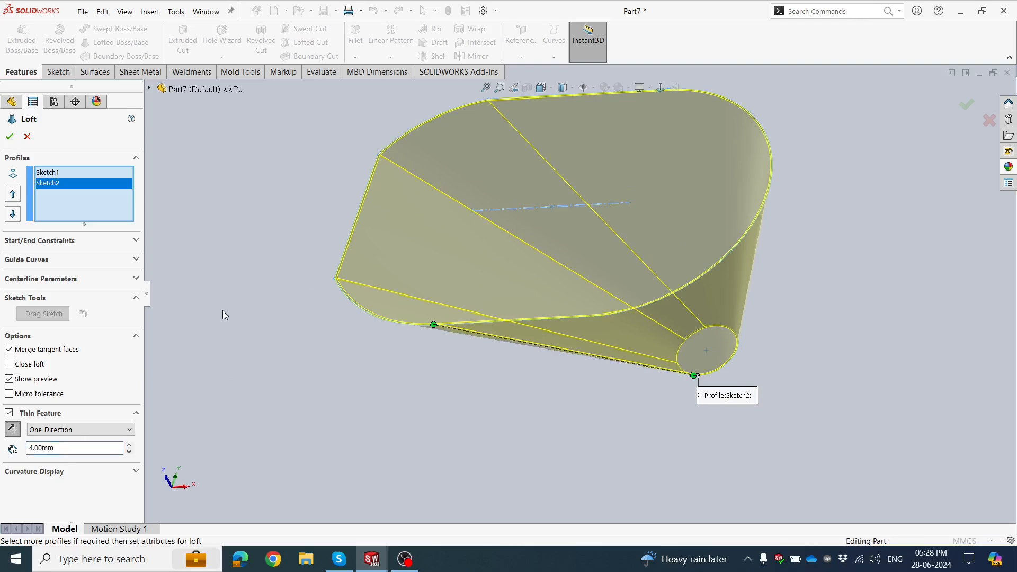
middle_click_drag(222, 311, 284, 315)
scroll(249, 275, "up", 2)
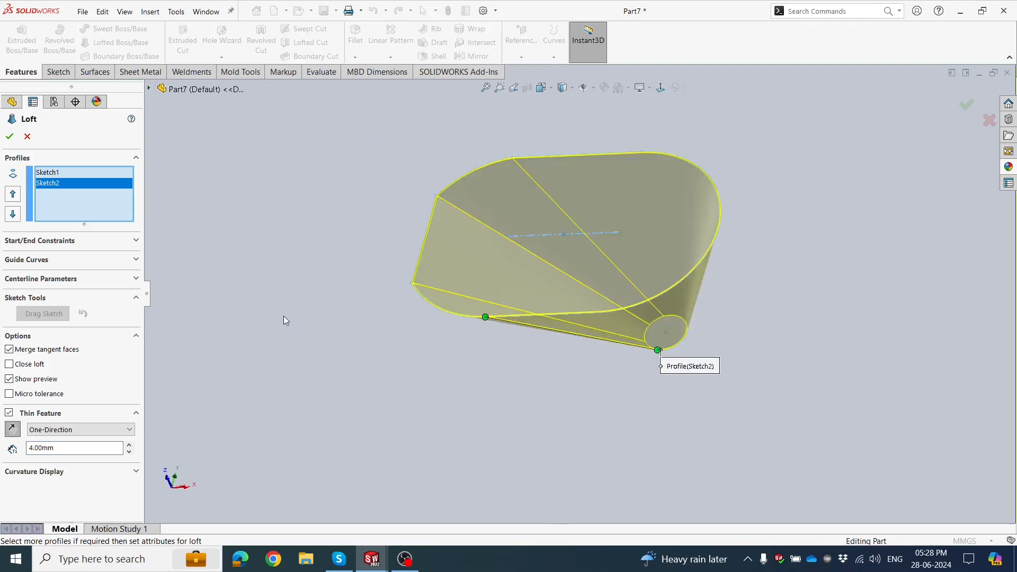
Try the Mid-Plane thickness type for the loft's thin wall and examine the preview at the mouth corner.
left_click(112, 430)
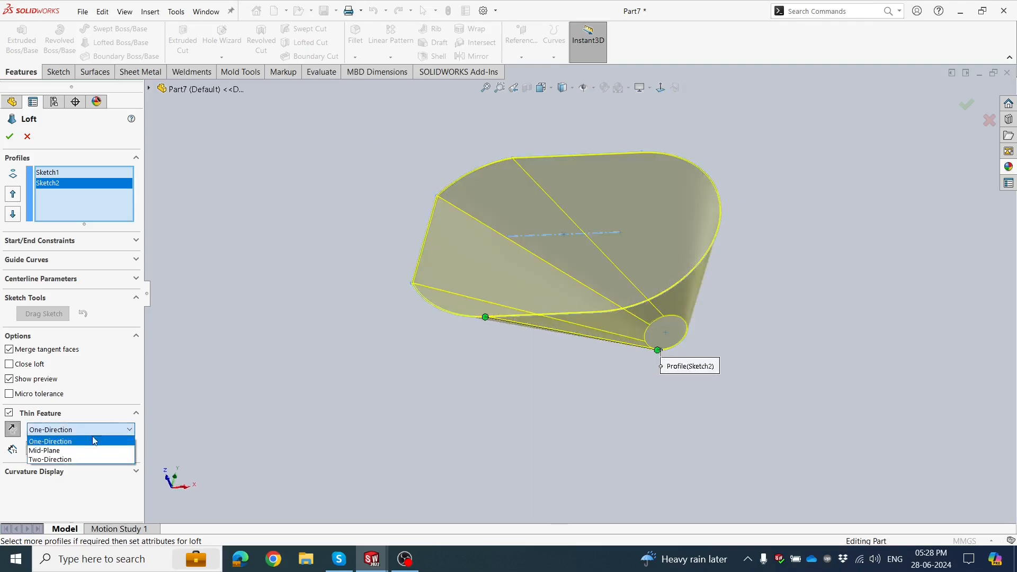
left_click(45, 451)
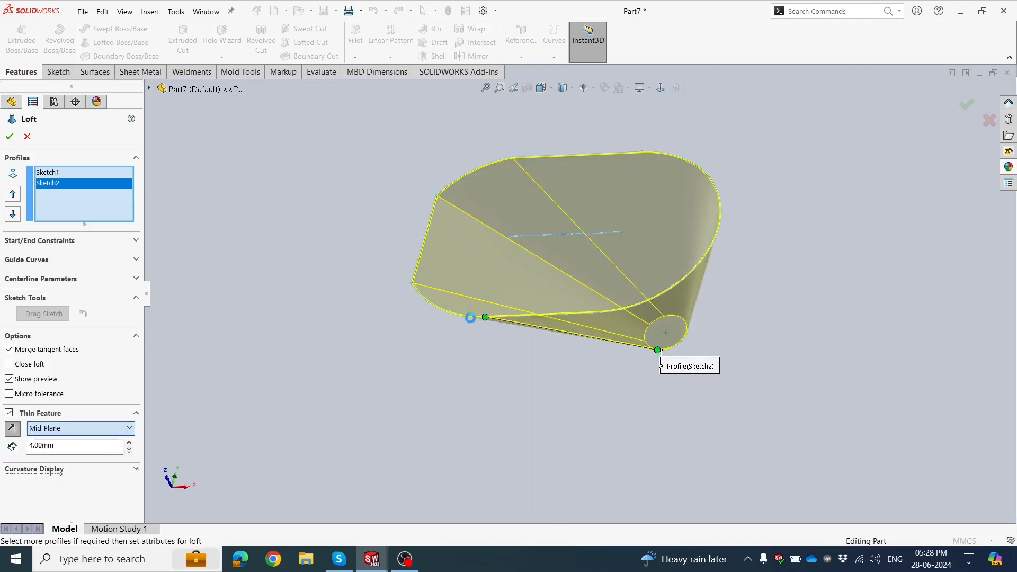
scroll(421, 275, "down", 5)
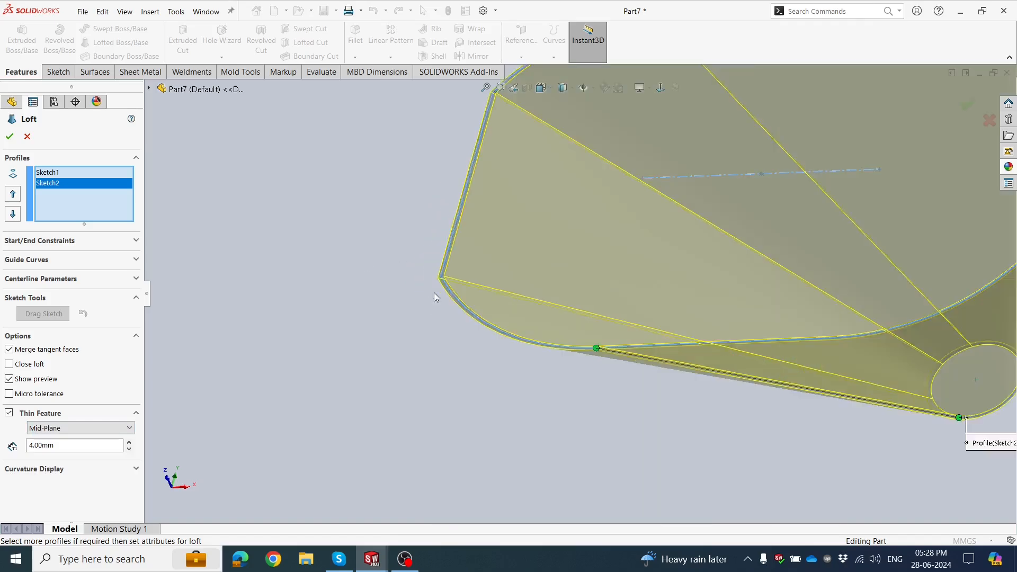
middle_click_drag(505, 257, 549, 272)
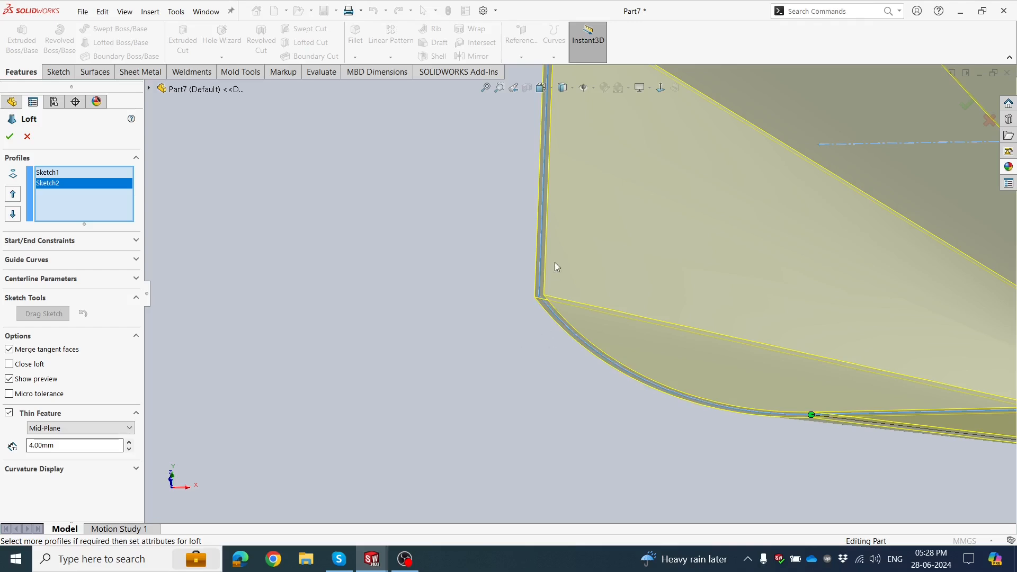
scroll(524, 274, "up", 5)
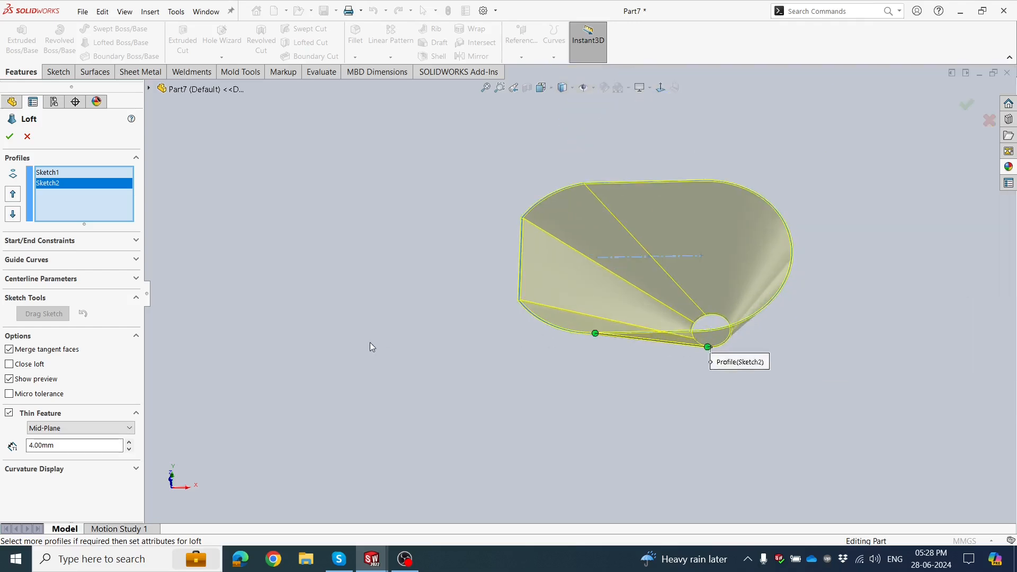
Set the loft's thin wall type back to One-Direction and accept the feature.
left_click(130, 433)
left_click(79, 436)
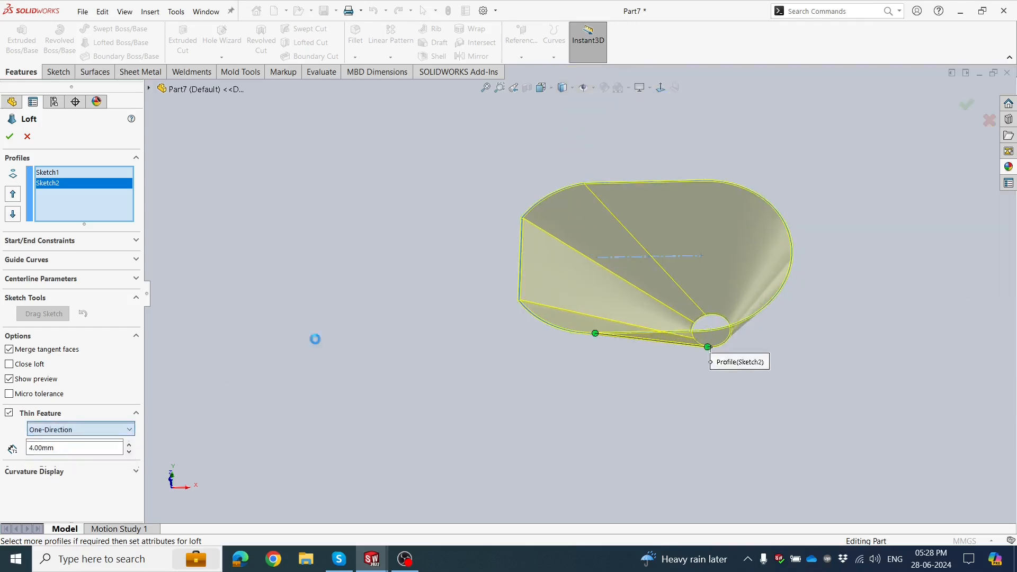
middle_click_drag(328, 334, 388, 246)
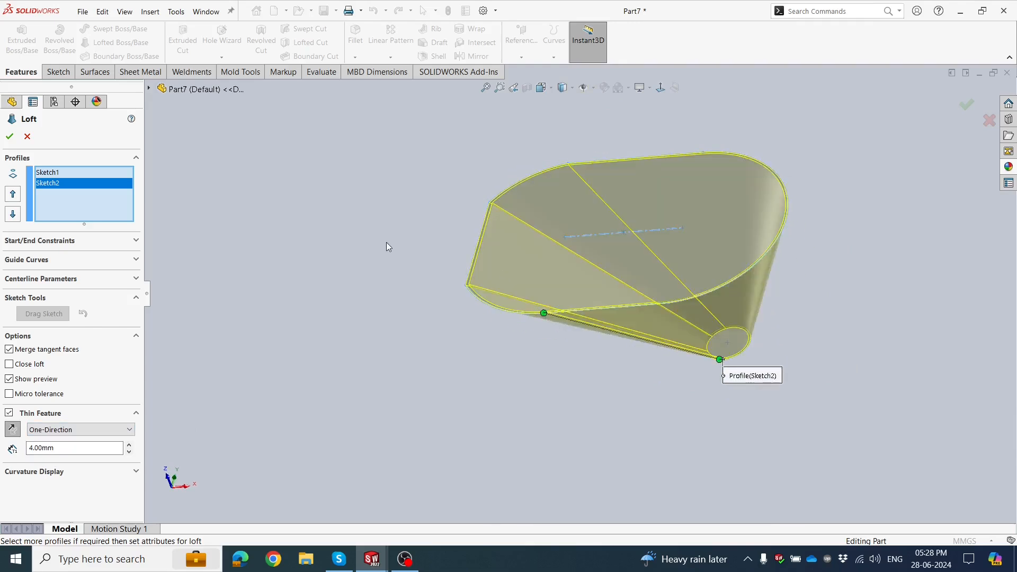
left_click(9, 136)
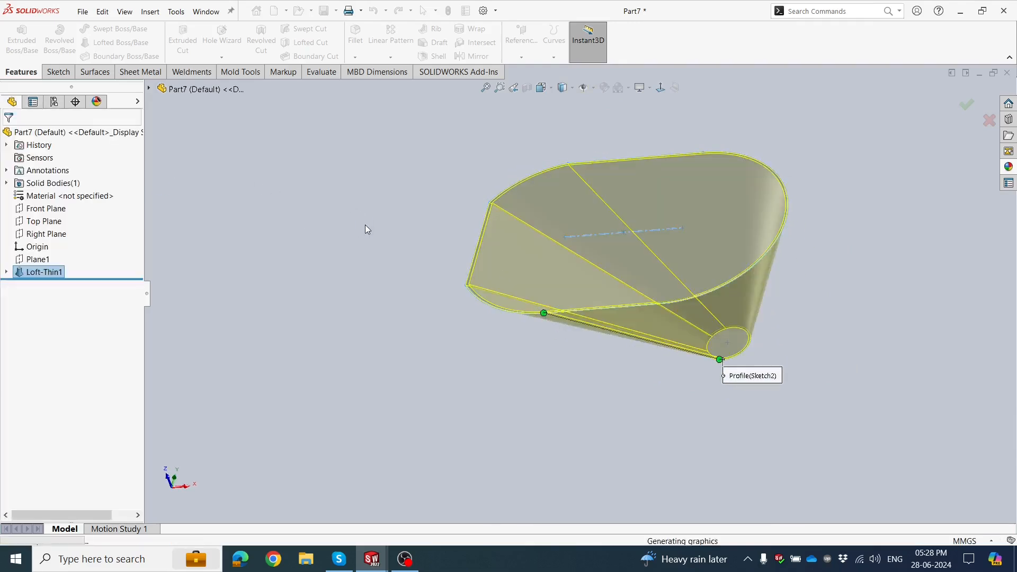
Start a sketch on the ring-shaped end face at the funnel's small outlet.
mouse_move(384, 249)
middle_mouse_down()
mouse_move(339, 277)
mouse_move(336, 335)
mouse_move(400, 383)
mouse_move(363, 427)
mouse_move(434, 166)
mouse_move(591, 172)
mouse_move(520, 147)
mouse_move(477, 327)
mouse_move(436, 189)
mouse_move(393, 395)
mouse_move(447, 301)
mouse_move(418, 342)
middle_mouse_up()
mouse_move(412, 404)
middle_mouse_down()
mouse_move(498, 286)
mouse_move(640, 351)
mouse_move(612, 266)
mouse_move(583, 288)
mouse_move(594, 208)
middle_mouse_up()
scroll(583, 288, "down", 2)
scroll(560, 298, "down", 1)
middle_click_drag(542, 296, 421, 347)
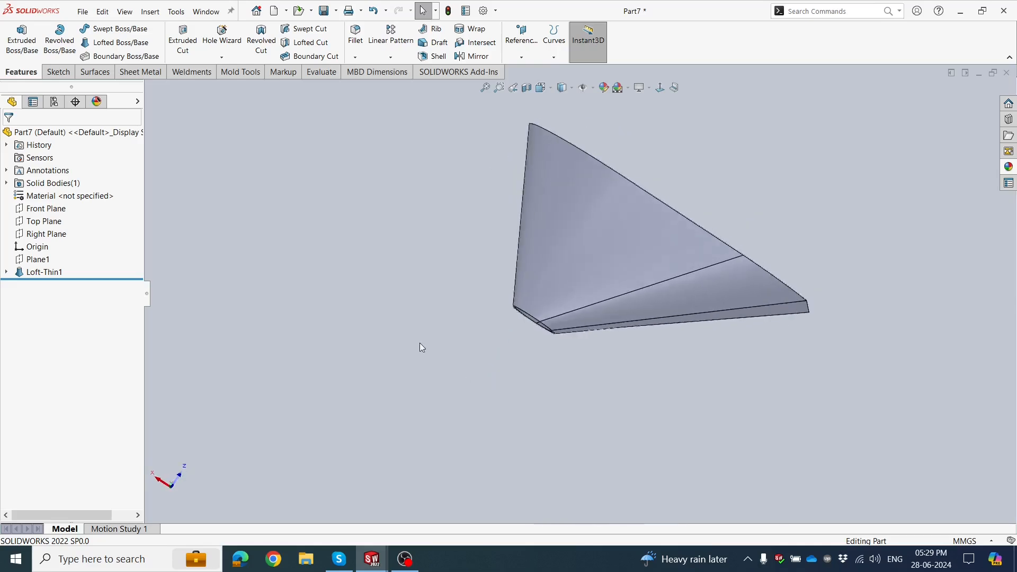
mouse_move(594, 295)
middle_mouse_down()
mouse_move(609, 229)
mouse_move(444, 263)
middle_mouse_up()
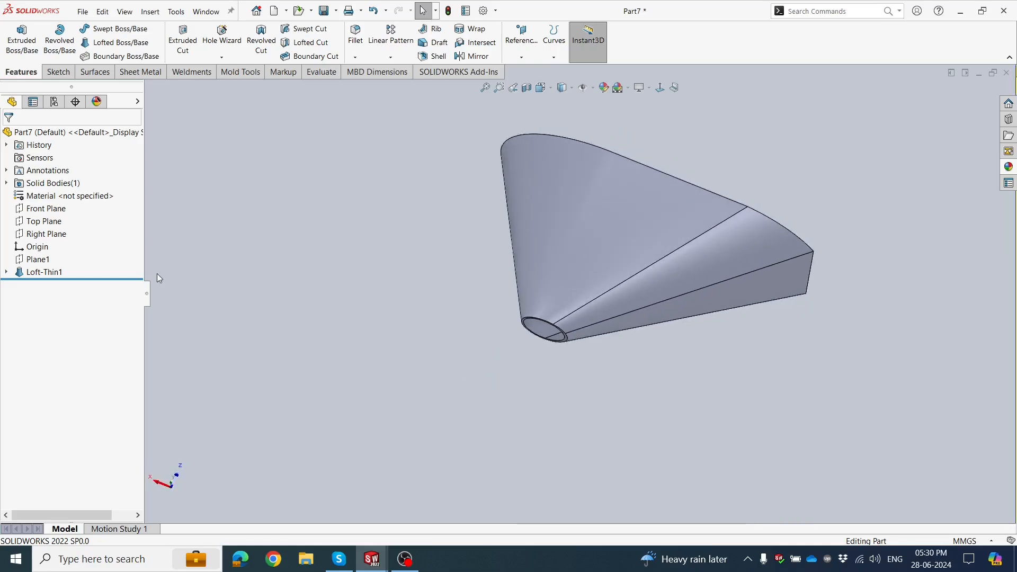
scroll(561, 326, "down", 5)
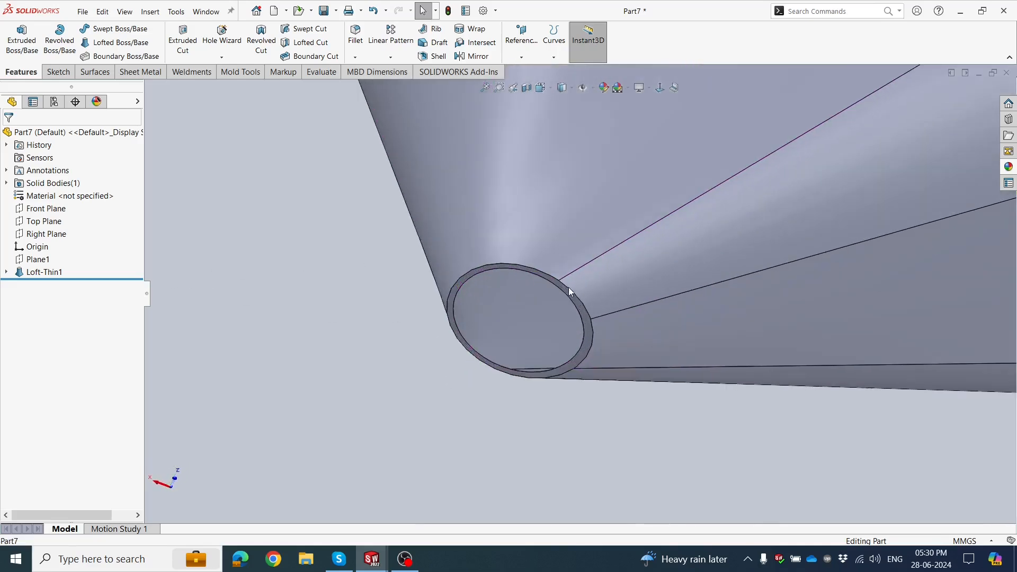
left_click(564, 289)
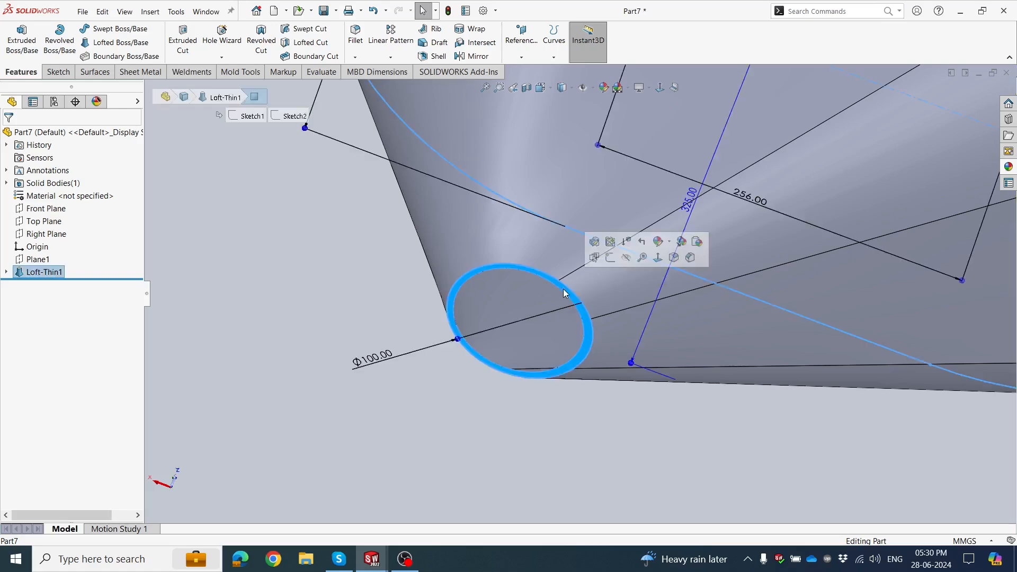
left_click(611, 258)
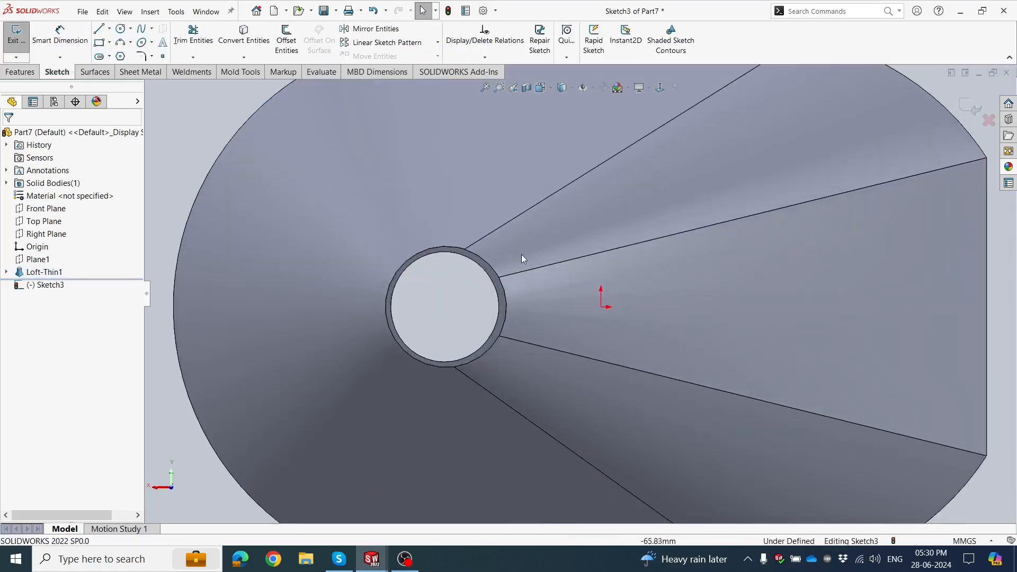
Convert the outlet ring face's outer edge into sketch geometry and exit the sketch.
scroll(522, 259, "down", 2)
left_click(462, 266)
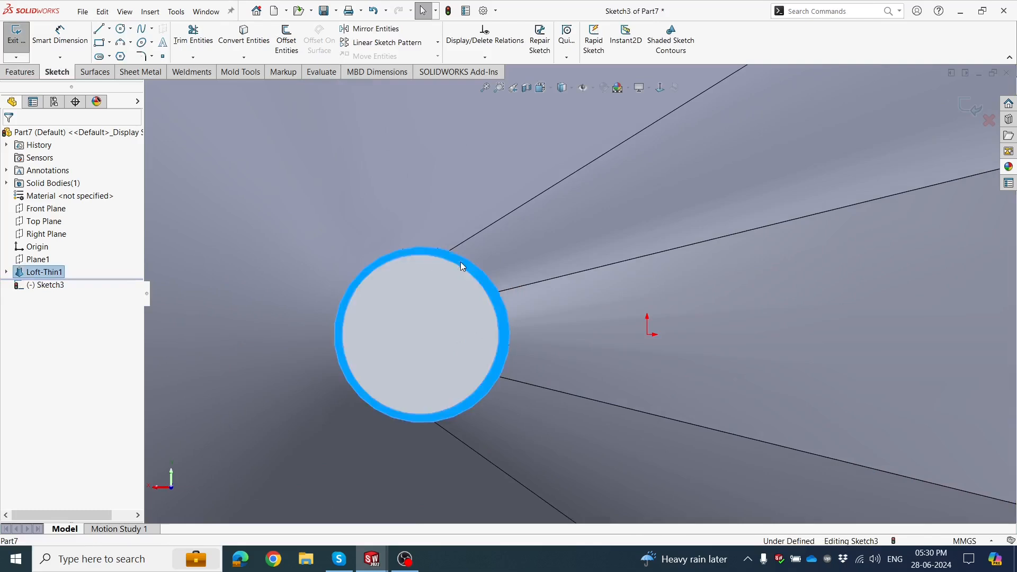
left_click(249, 44)
scroll(423, 279, "up", 2)
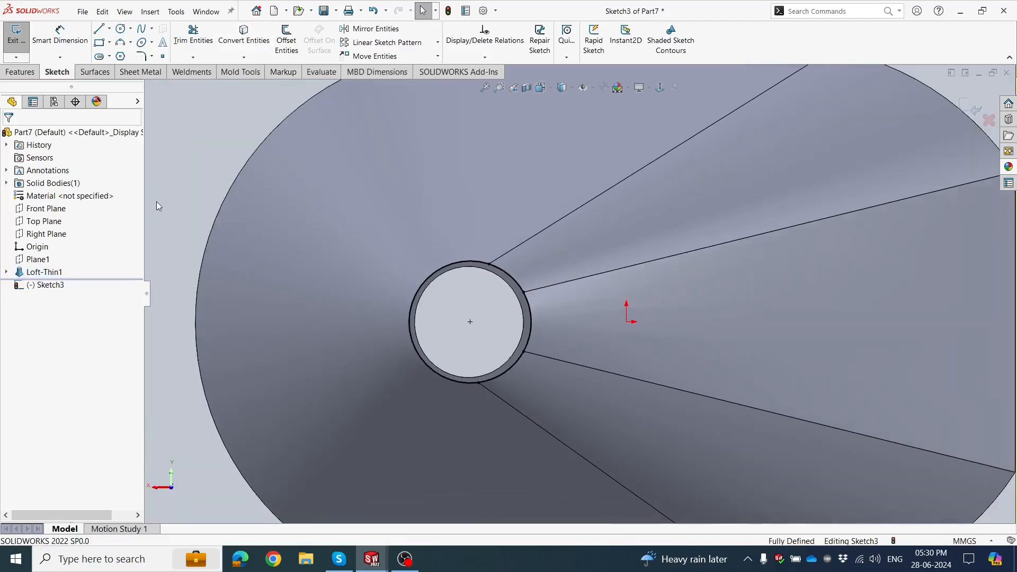
scroll(496, 222, "down", 4)
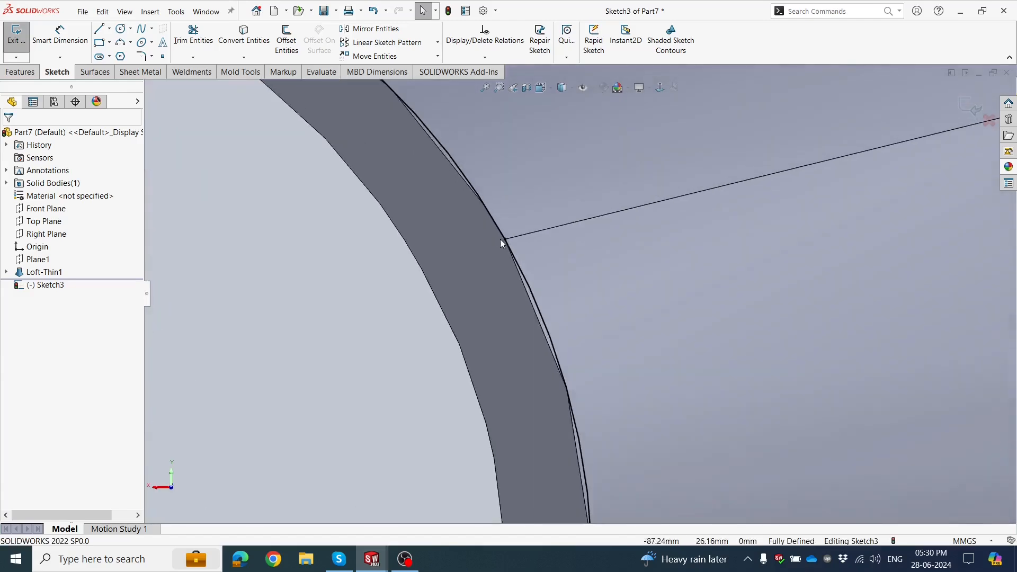
scroll(500, 239, "up", 4)
scroll(528, 310, "up", 3)
scroll(577, 307, "down", 1)
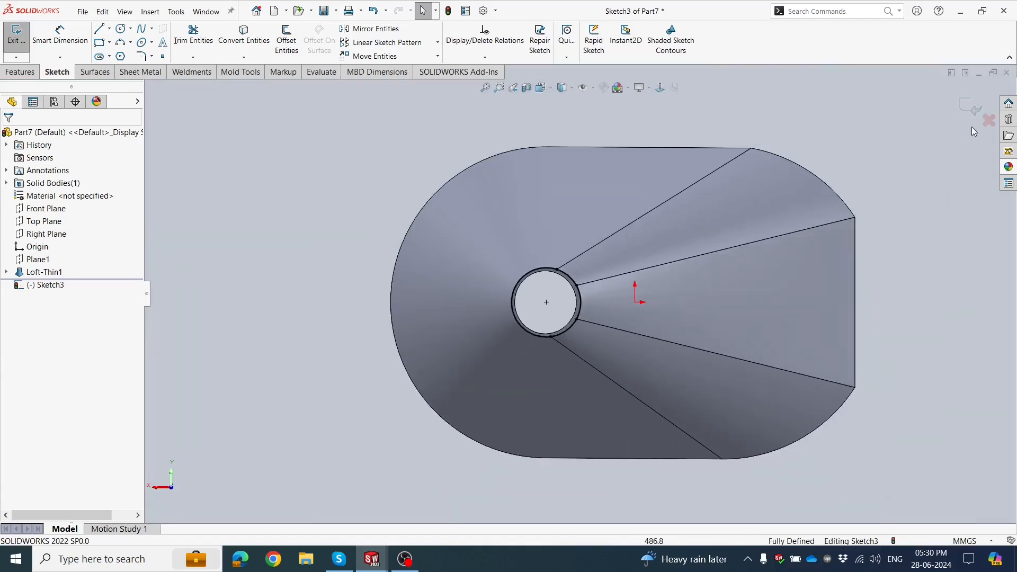
scroll(804, 295, "up", 2)
middle_click_drag(687, 354, 634, 419)
scroll(449, 207, "up", 2)
scroll(585, 360, "down", 5)
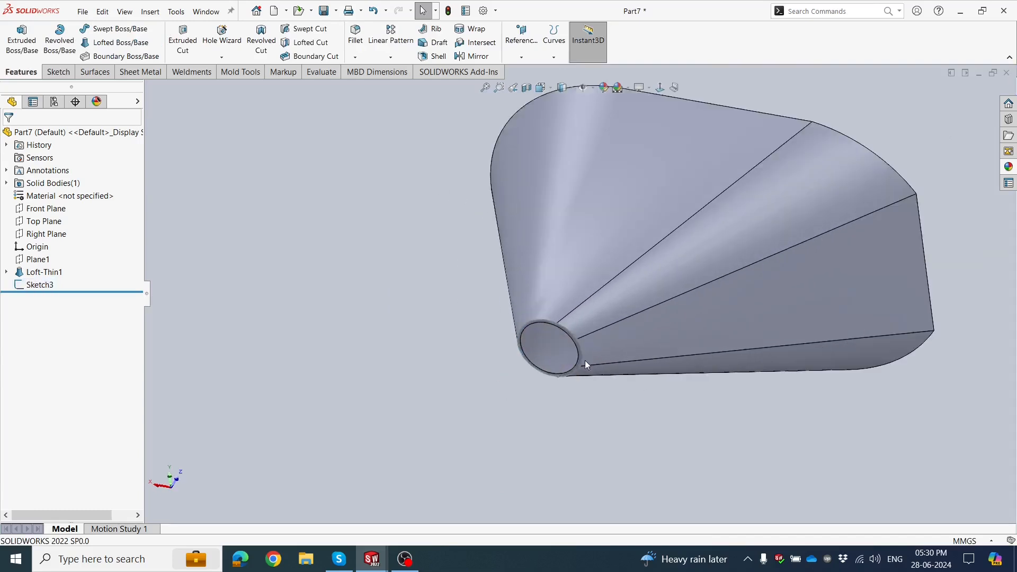
Create a reference plane offset 200 mm outward from the ring face at the funnel's small outlet.
left_click(533, 292)
scroll(533, 292, "up", 5)
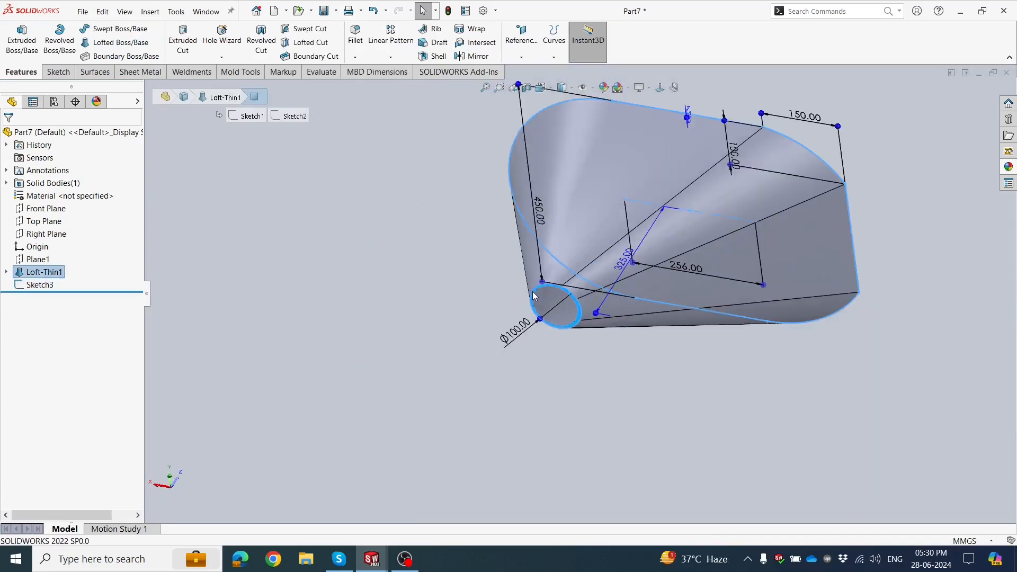
left_click(521, 45)
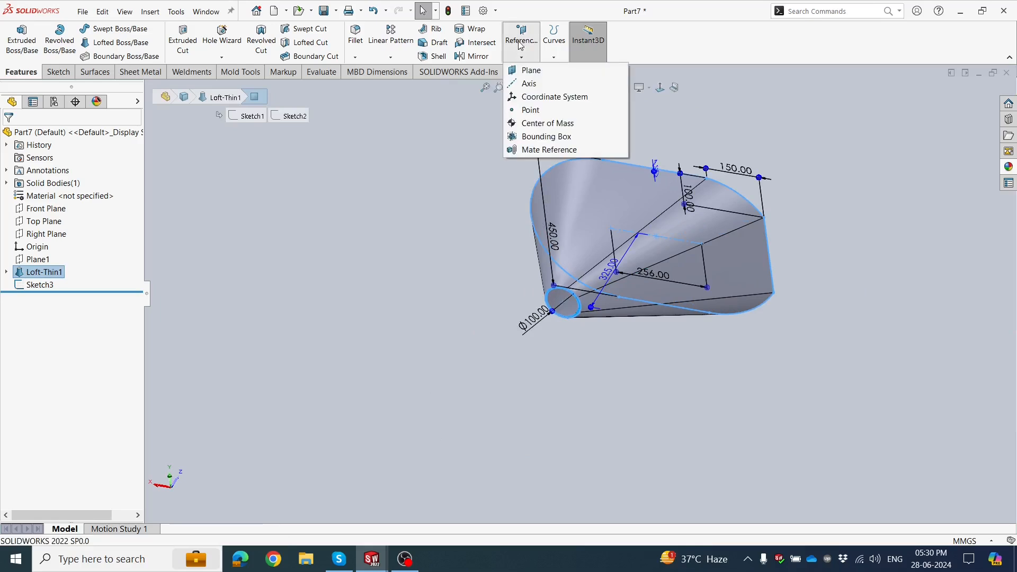
left_click(523, 71)
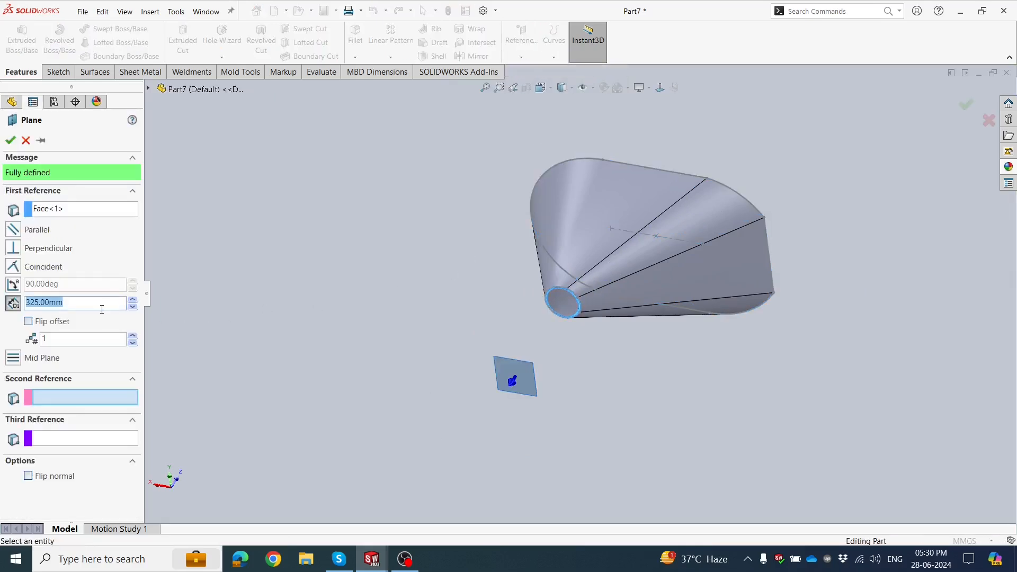
key("Return")
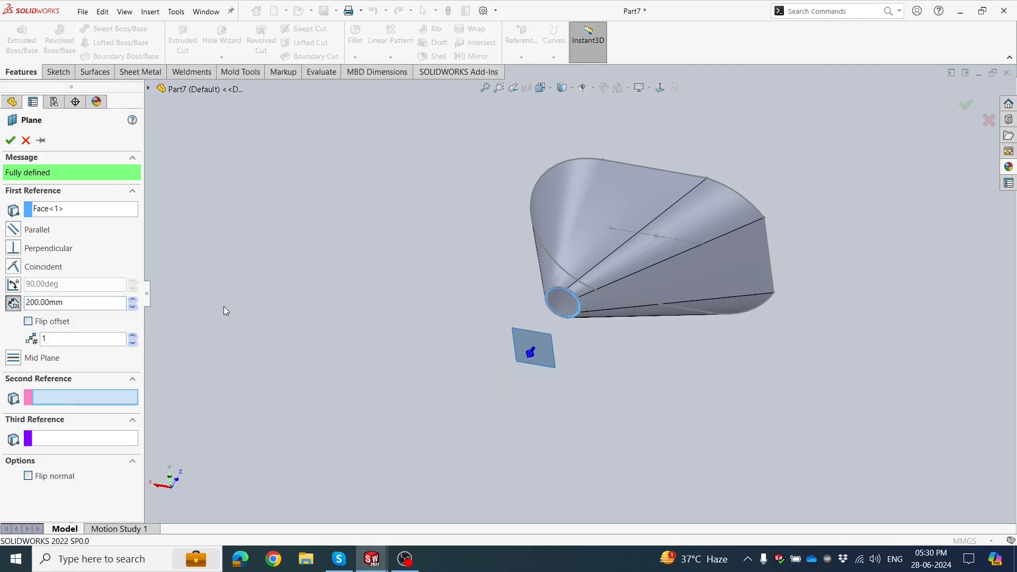
middle_click_drag(224, 307, 286, 389)
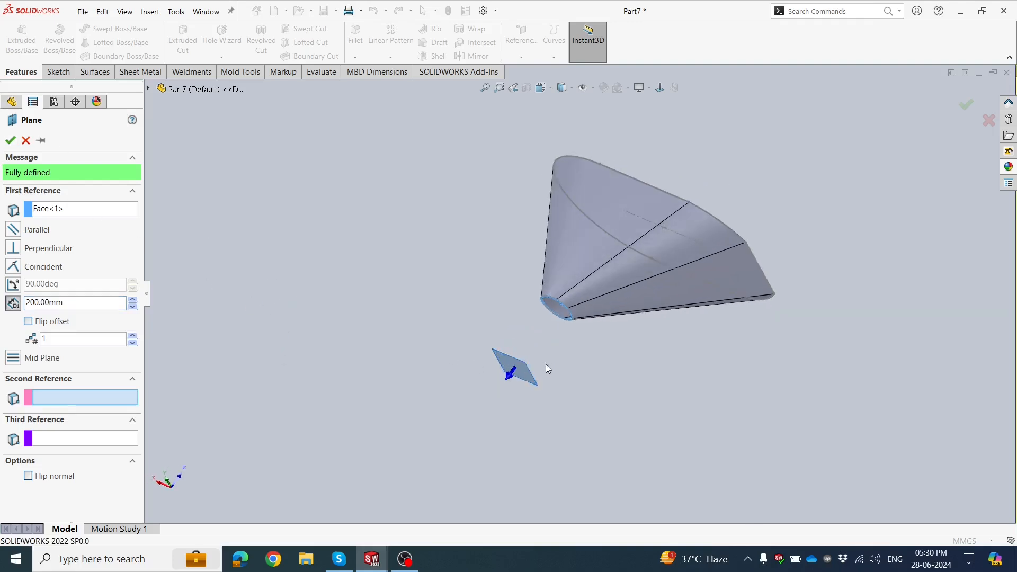
left_click(11, 140)
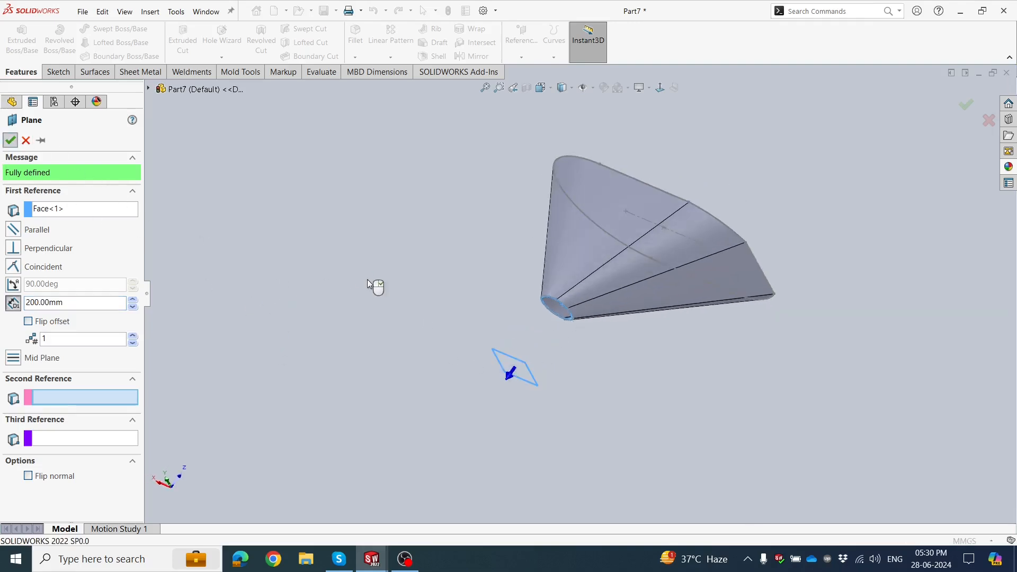
Start a sketch on the new offset plane and draw a circle of about 28 mm radius centered on the outlet's center.
scroll(450, 355, "down", 2)
left_click(536, 363)
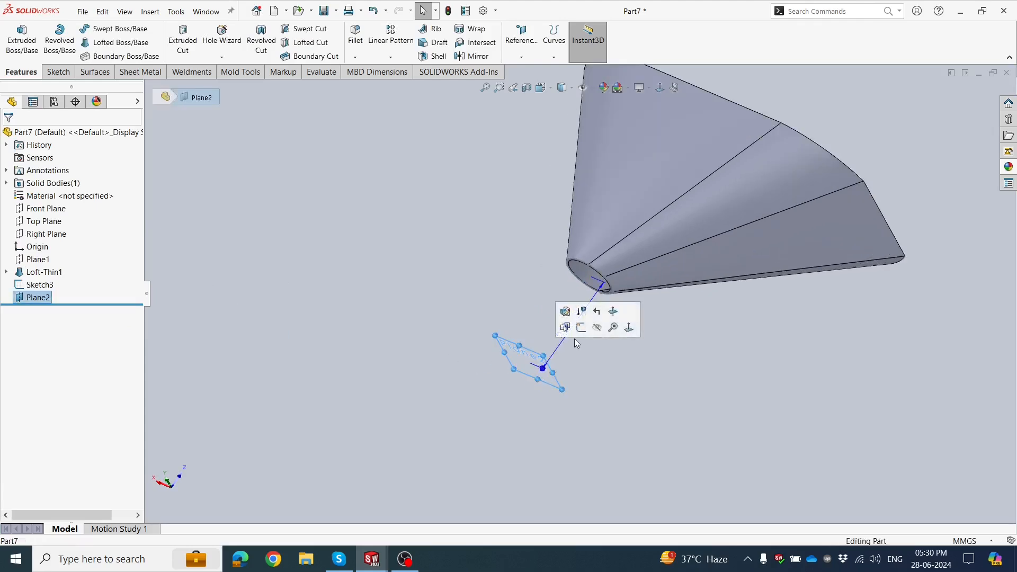
left_click(581, 328)
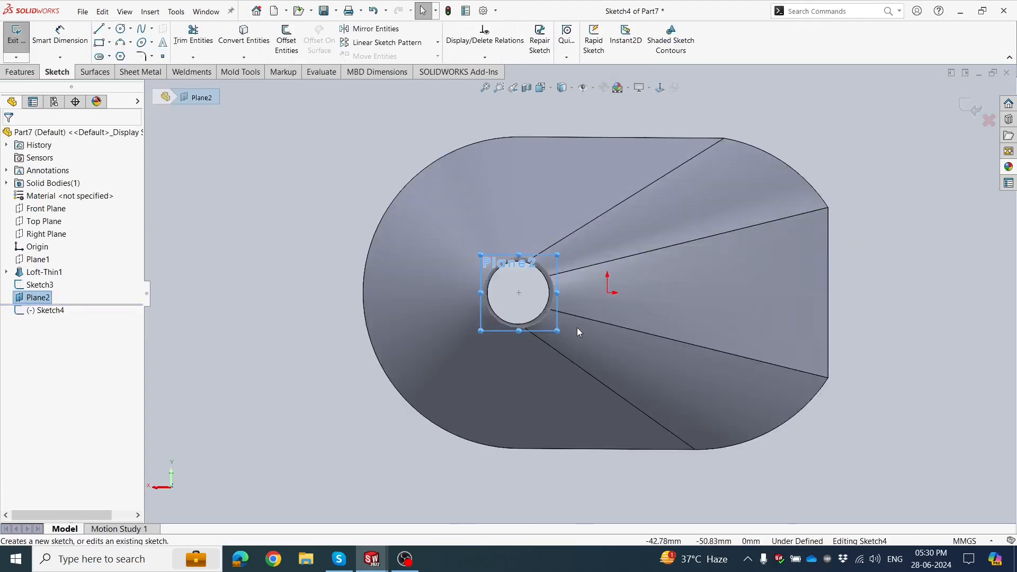
scroll(509, 265, "down", 2)
scroll(566, 308, "down", 3)
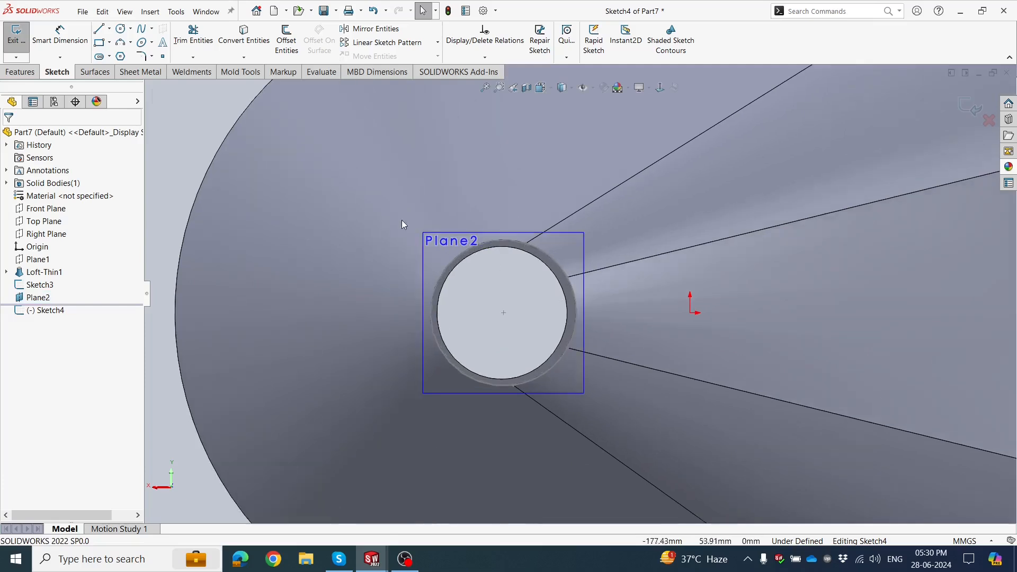
left_click(121, 30)
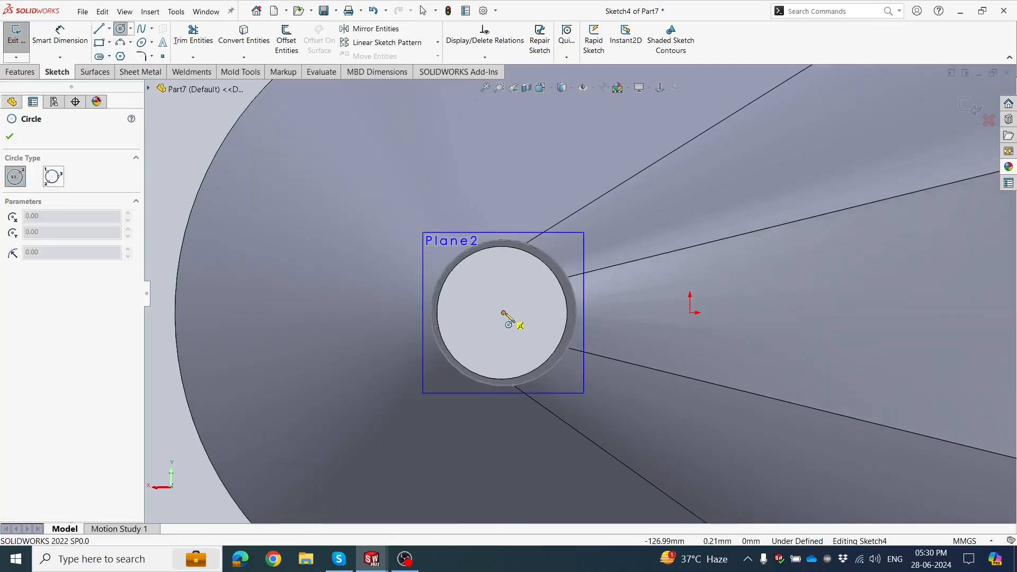
left_click_drag(503, 313, 463, 306)
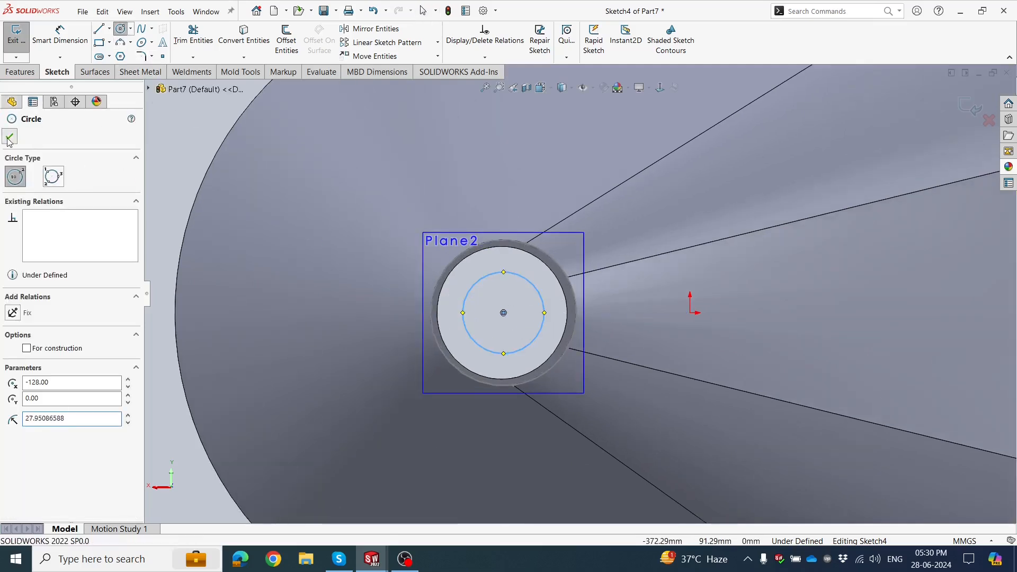
left_click(9, 138)
scroll(282, 214, "up", 3)
scroll(550, 322, "down", 3)
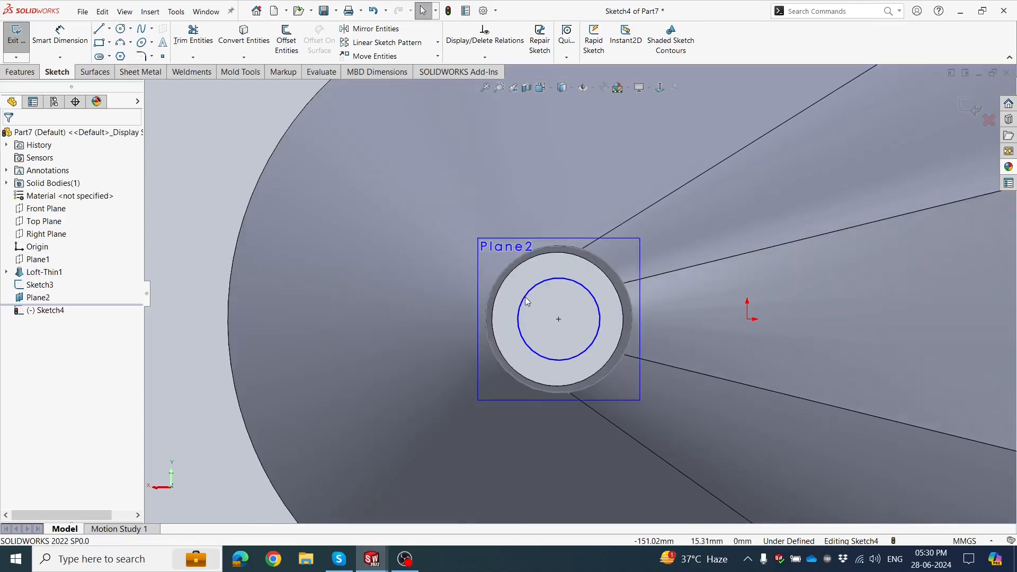
Dimension the circle on the offset plane and set its diameter to 60 mm.
left_click_drag(520, 295, 514, 297)
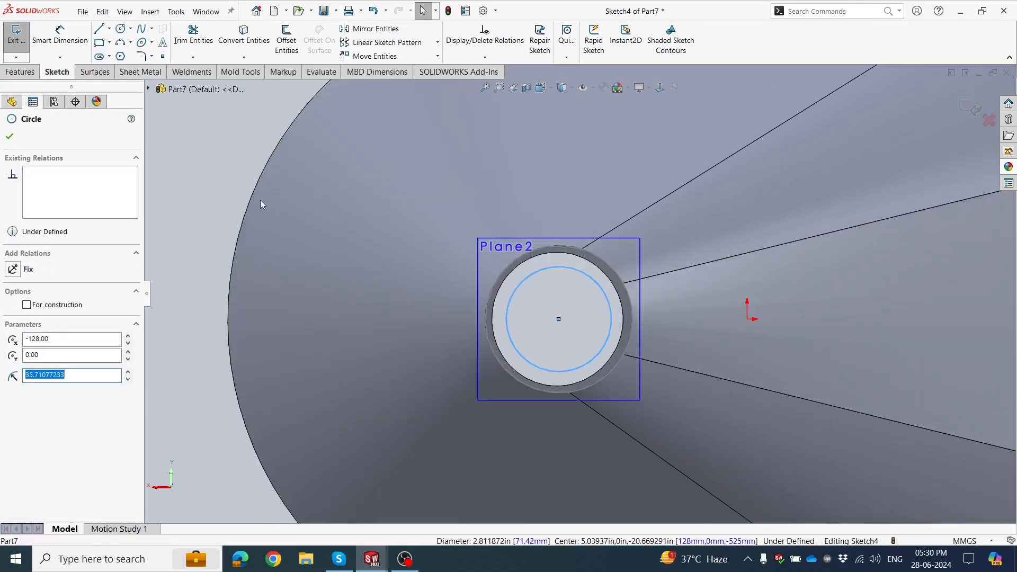
left_click(227, 189)
left_click(60, 34)
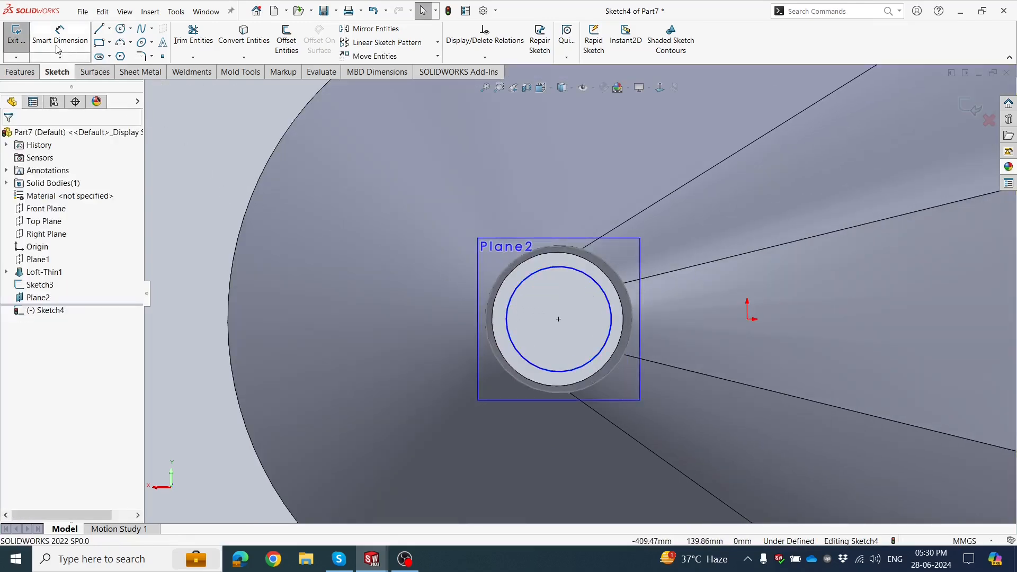
left_click(507, 310)
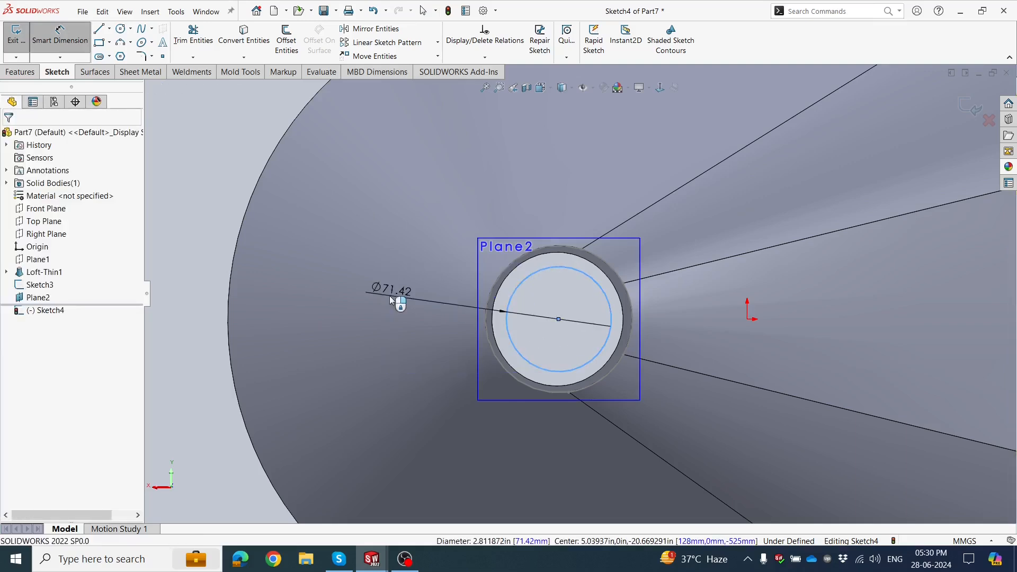
left_click(390, 295)
type("60")
key("Return")
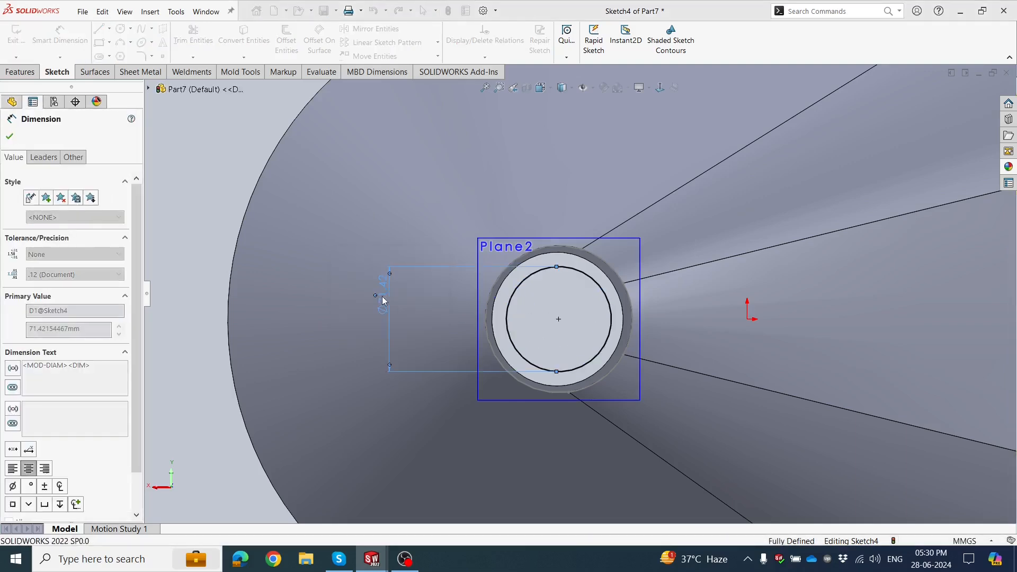
left_click(226, 204)
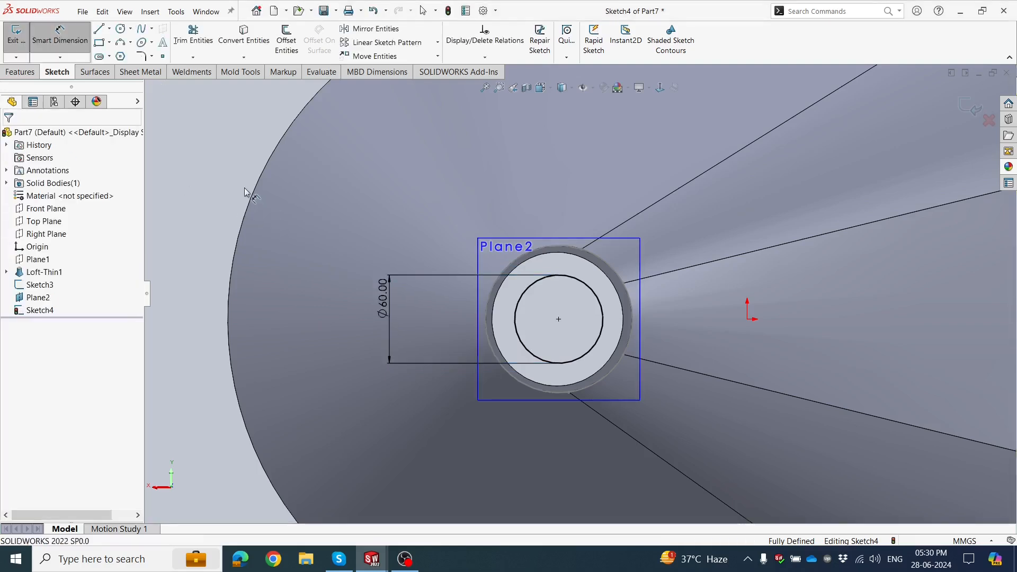
scroll(308, 229, "up", 2)
scroll(597, 286, "down", 2)
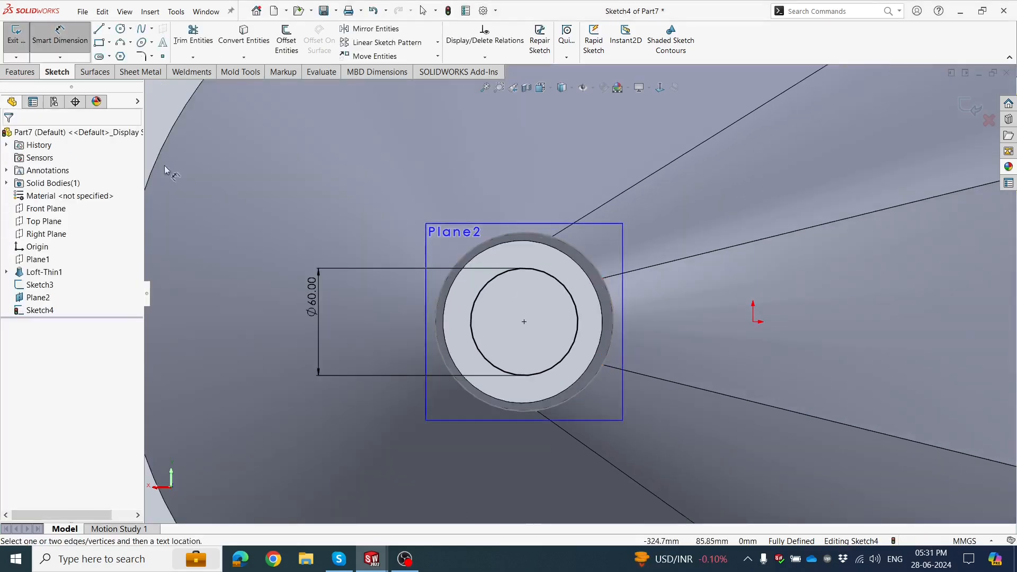
Draw connected lines from the circle's lowest point straight down, about 11 mm sideways, and back up to the circle.
key("Escape")
key("l")
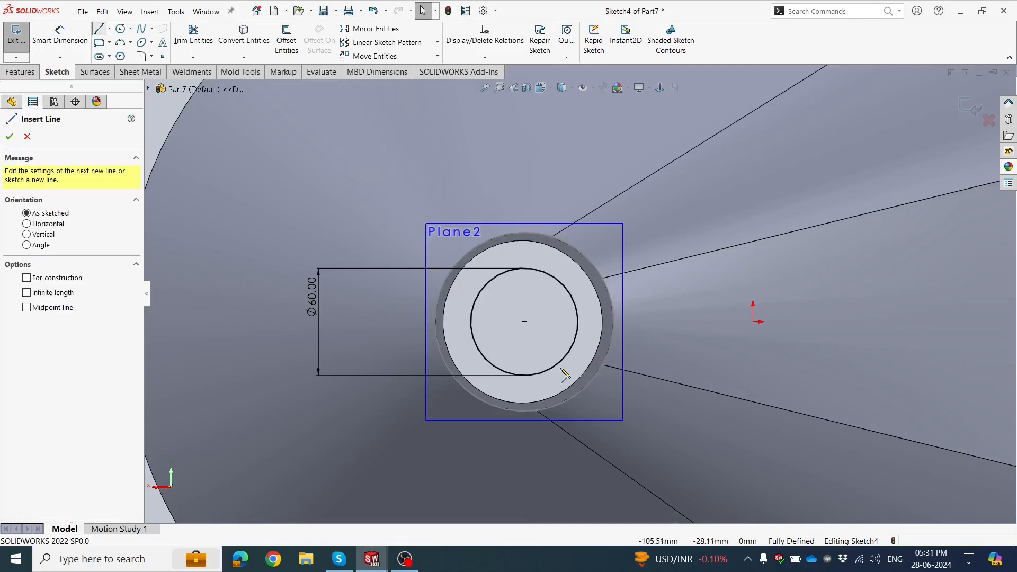
scroll(546, 381, "down", 3)
scroll(507, 375, "down", 2)
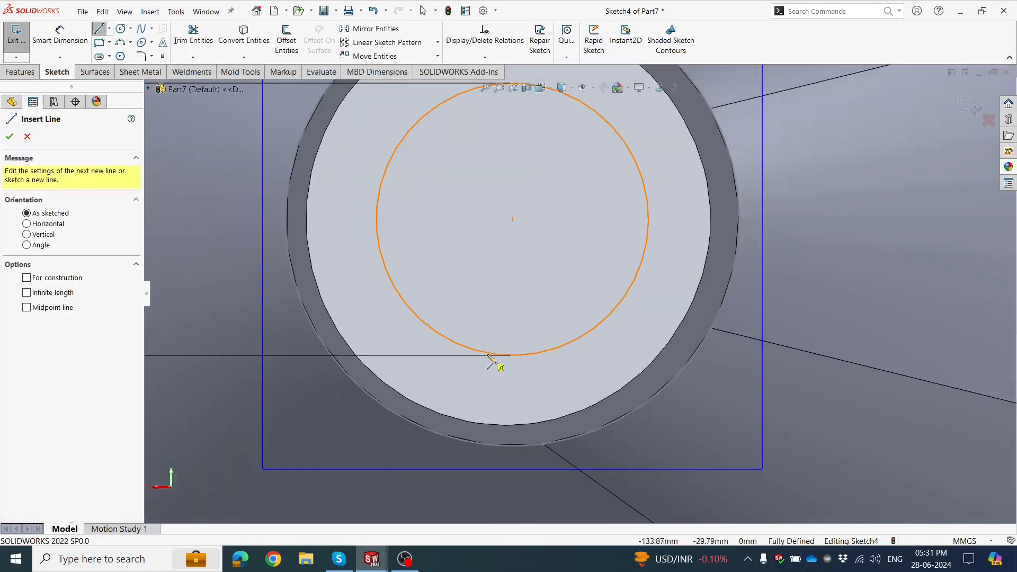
left_click(513, 355)
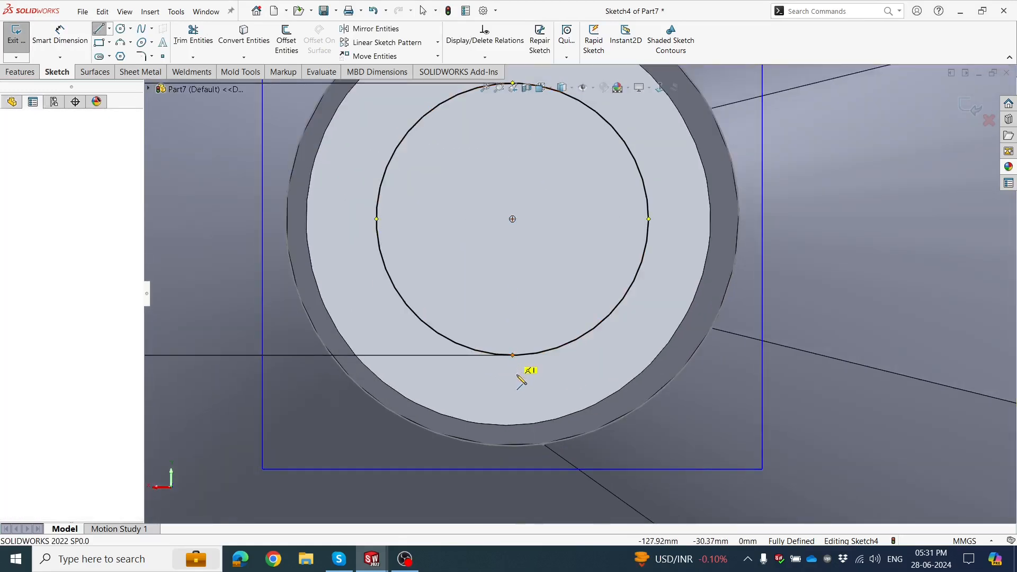
left_click(512, 375)
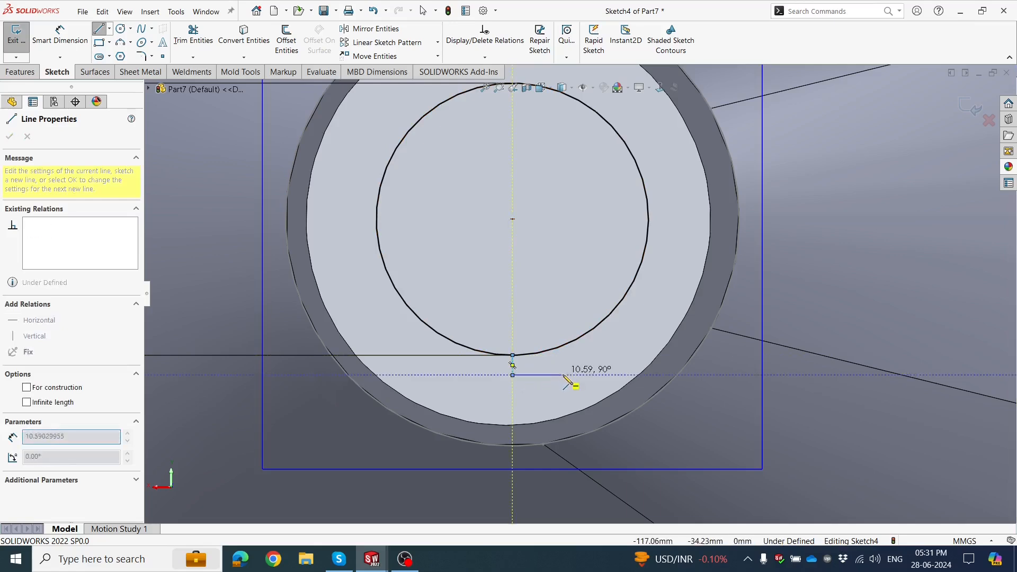
left_click(564, 375)
left_click(563, 346)
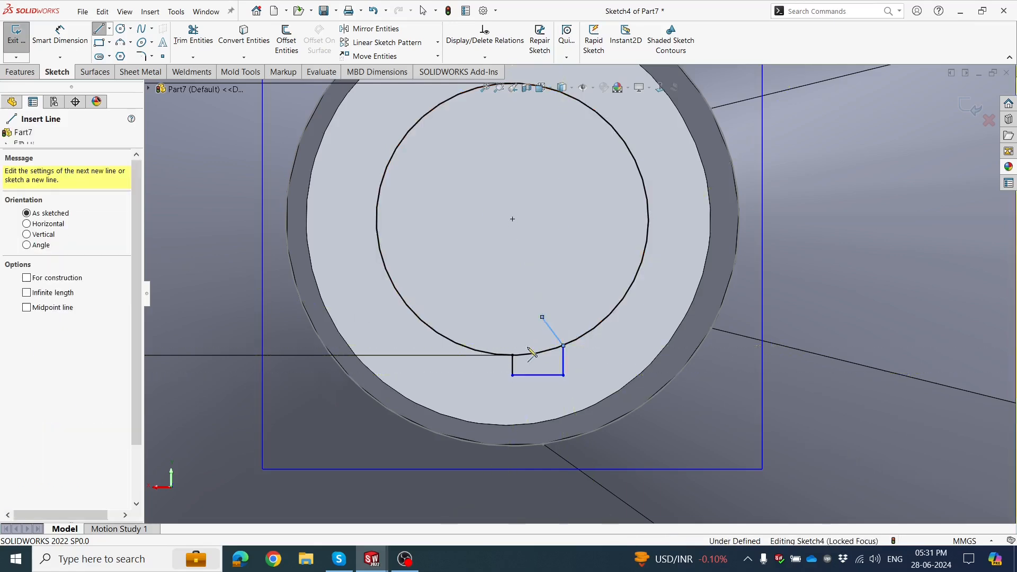
Continue the base line about 10 mm to the opposite side and draw a vertical line back up to the circle.
left_click(512, 375)
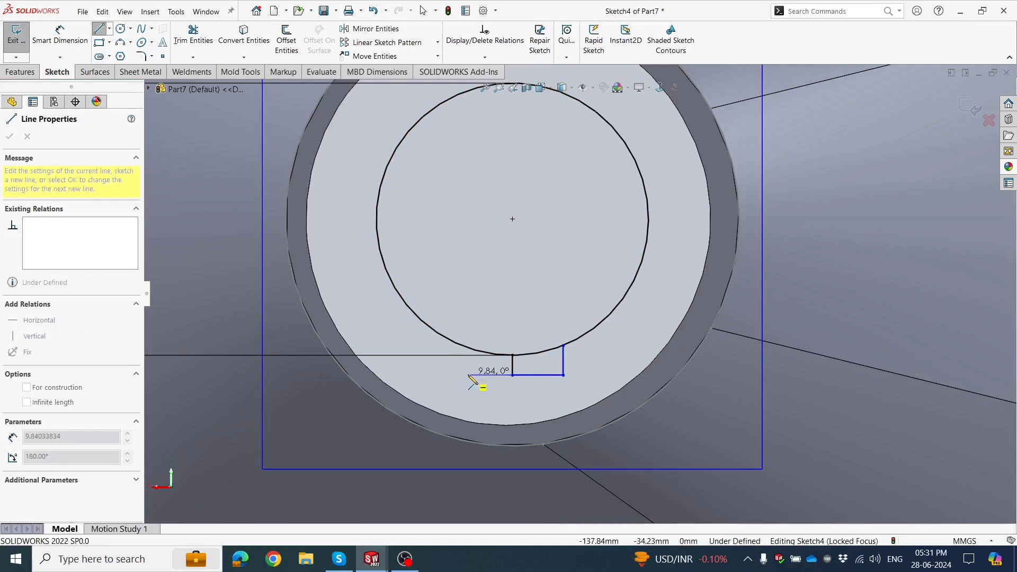
left_click(467, 375)
left_click(467, 348)
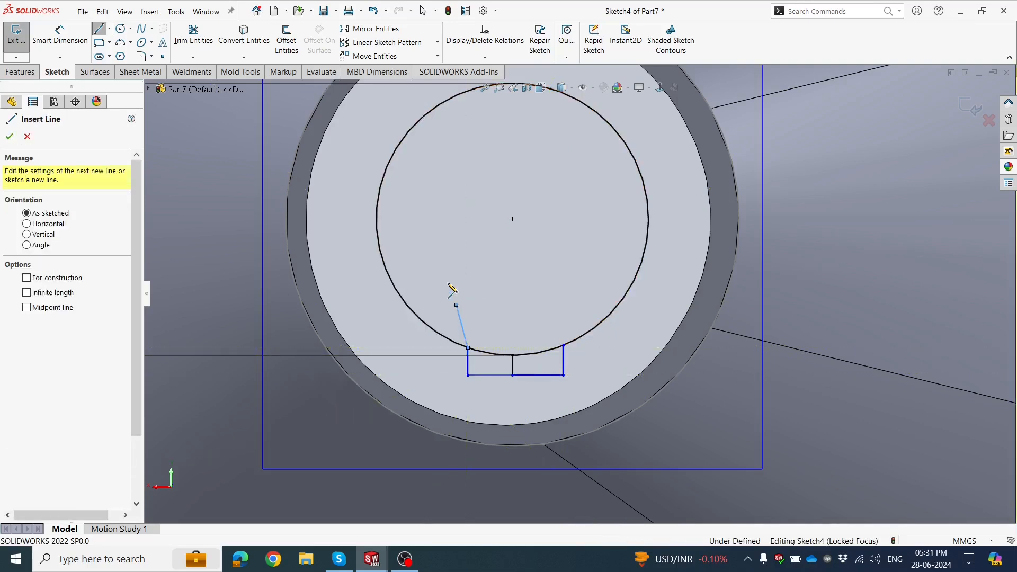
left_click(28, 137)
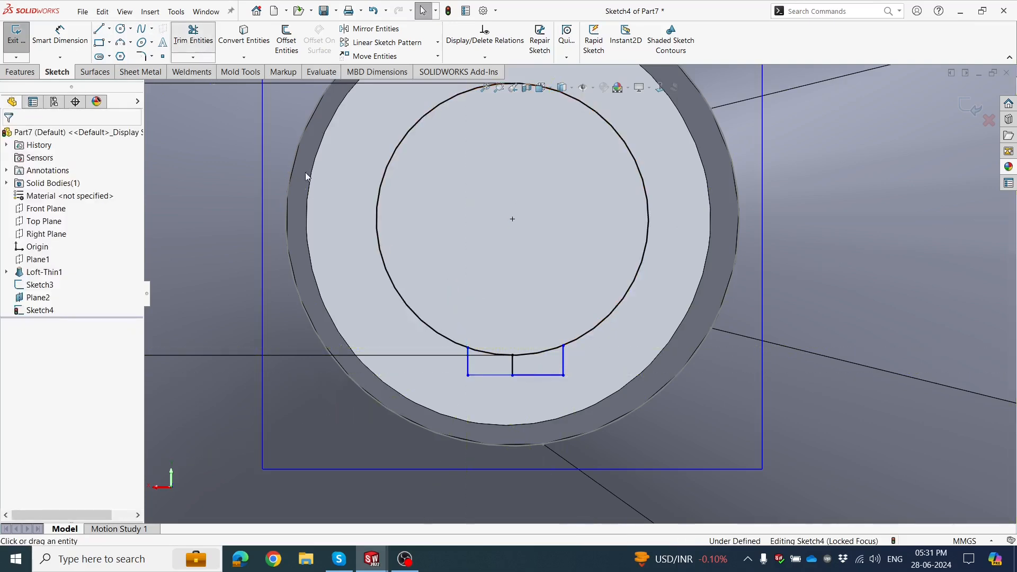
Trim away the middle vertical line inside the rectangular outline below the circle.
left_click(193, 37)
scroll(509, 360, "up", 2)
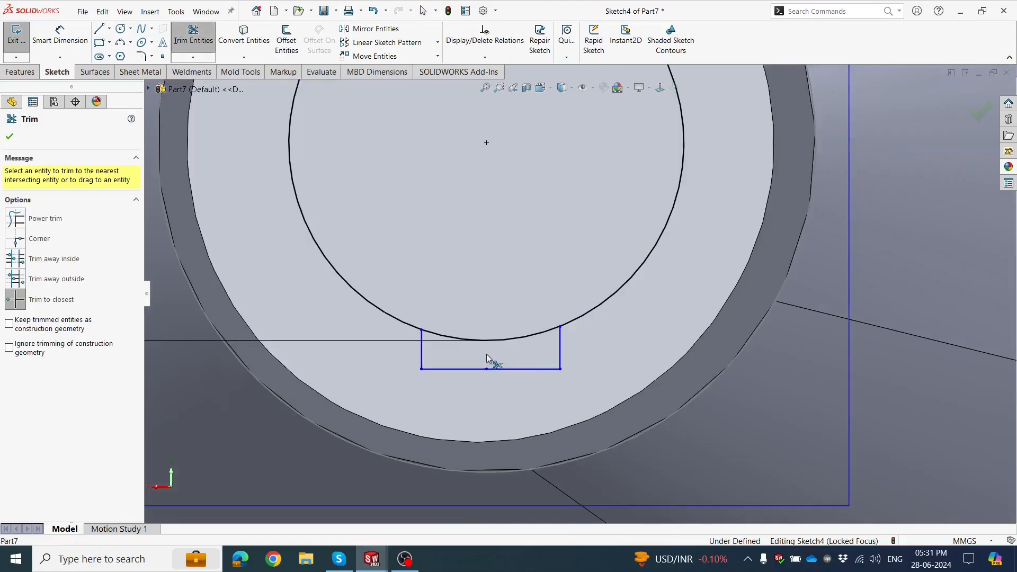
left_click(5, 139)
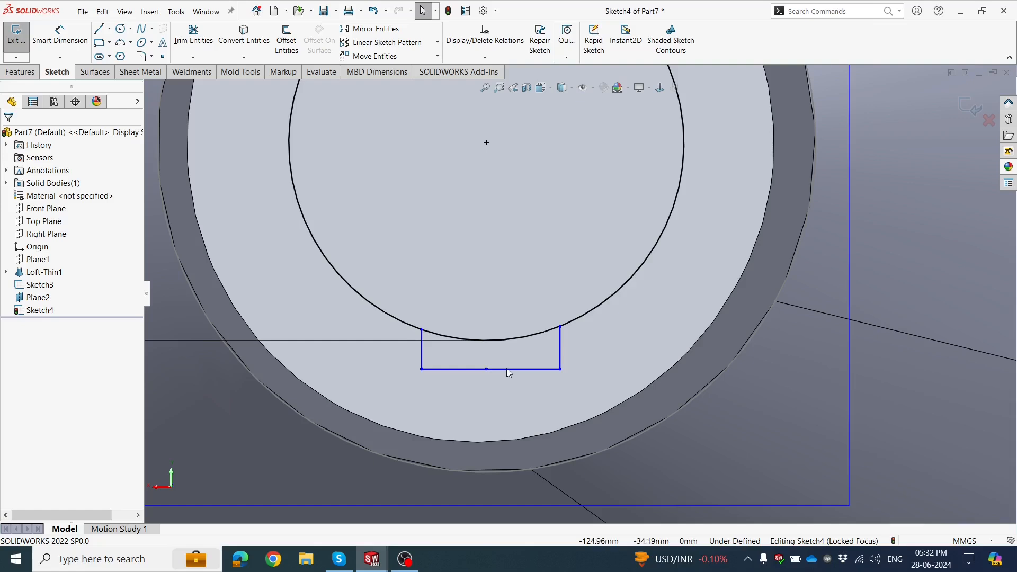
Delete one half of the outline's base line and stretch the remaining half to the far lower corner.
left_click(507, 368)
right_click(511, 369)
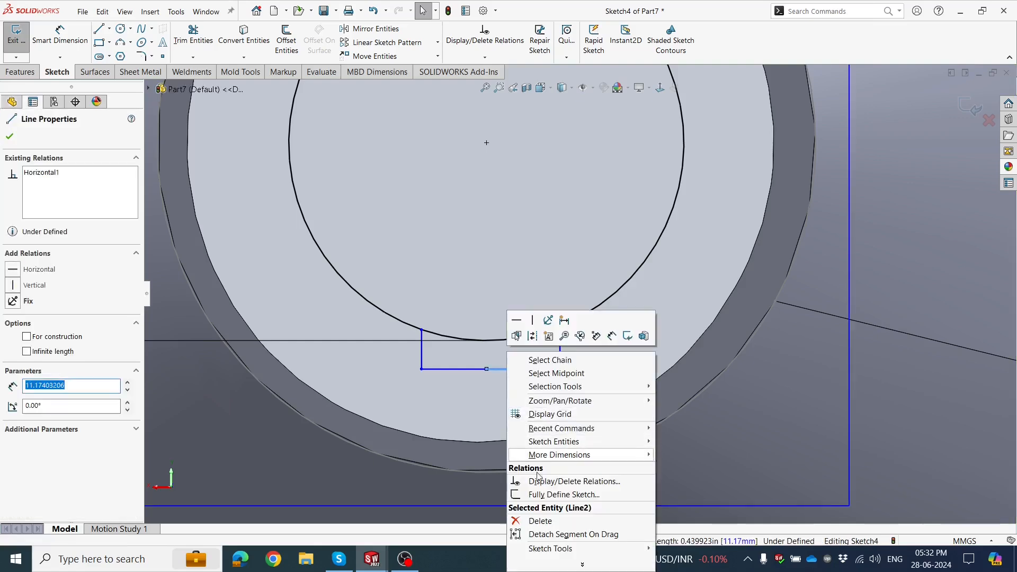
left_click(532, 522)
left_click_drag(487, 369, 560, 370)
left_click(537, 378)
Dimension the outline's base line and set its length to 10 mm.
scroll(457, 286, "up", 3)
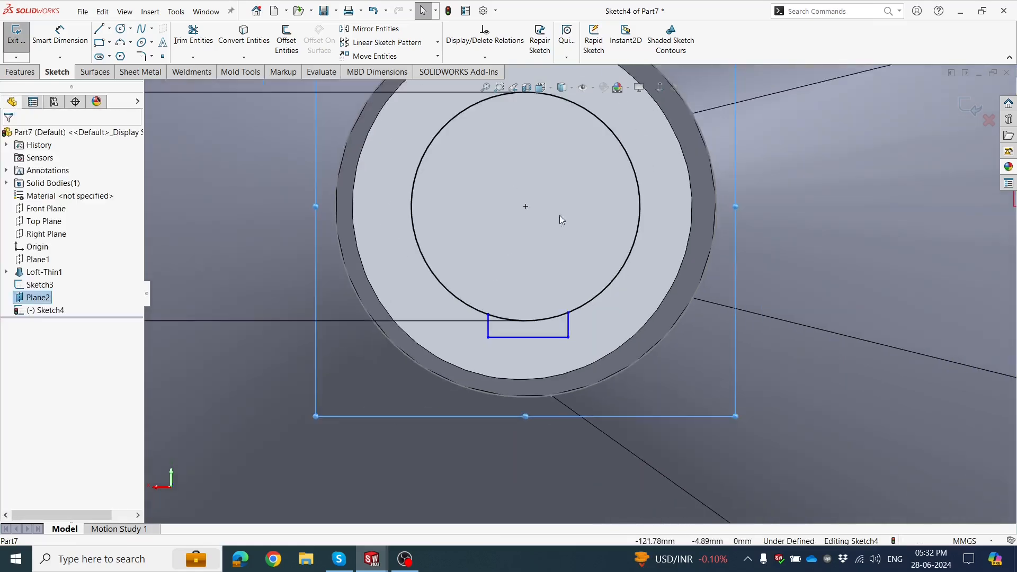
scroll(598, 146, "down", 1)
left_click(60, 35)
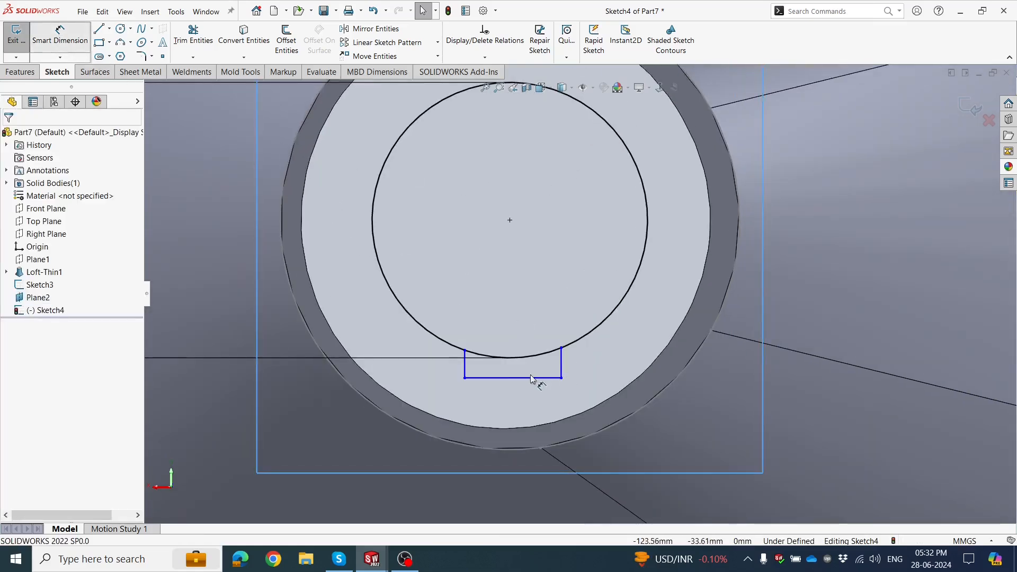
left_click(520, 378)
left_click(513, 403)
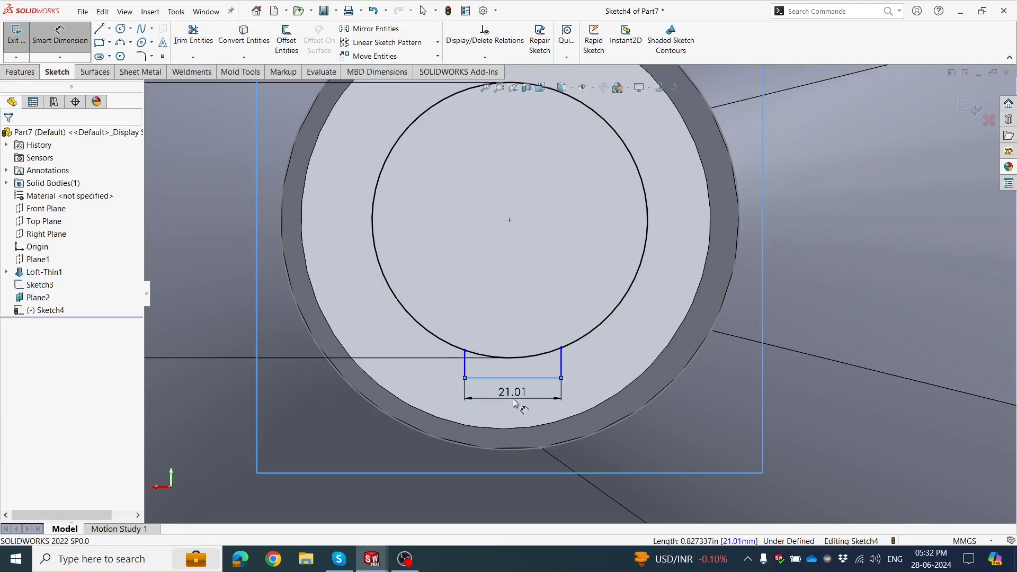
type("10")
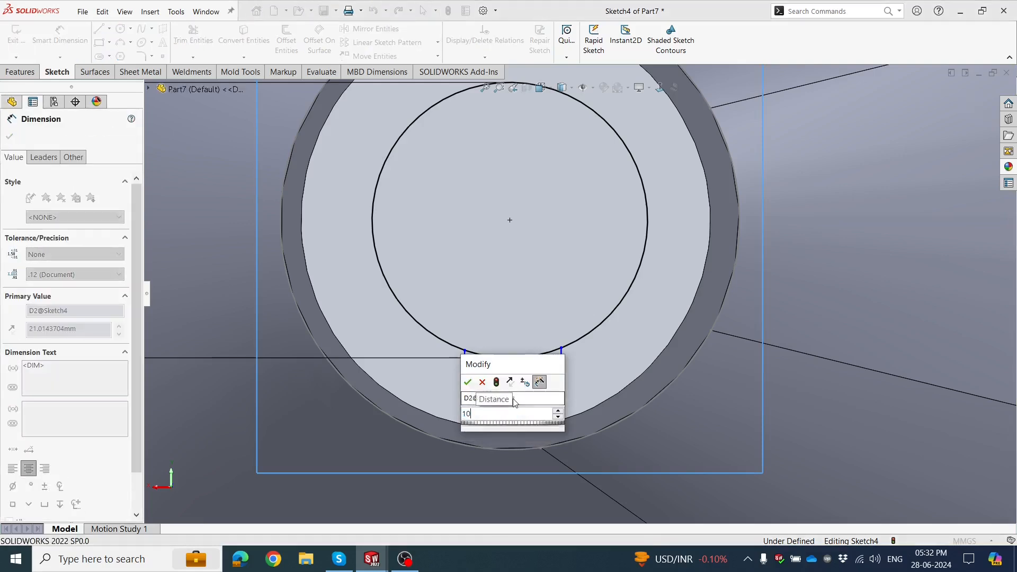
key("Return")
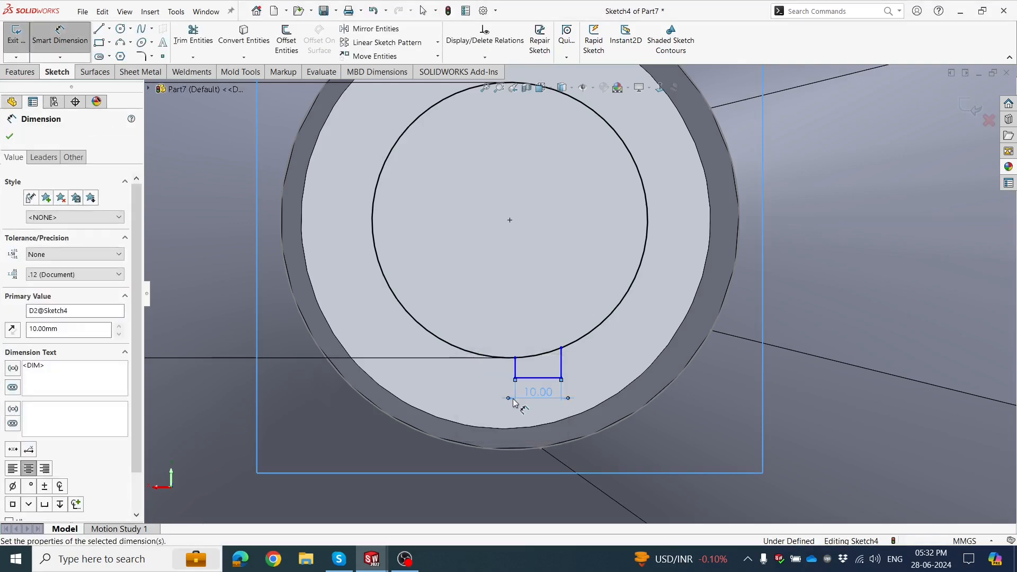
left_click(478, 294)
scroll(528, 359, "down", 2)
scroll(532, 361, "up", 2)
key("Escape")
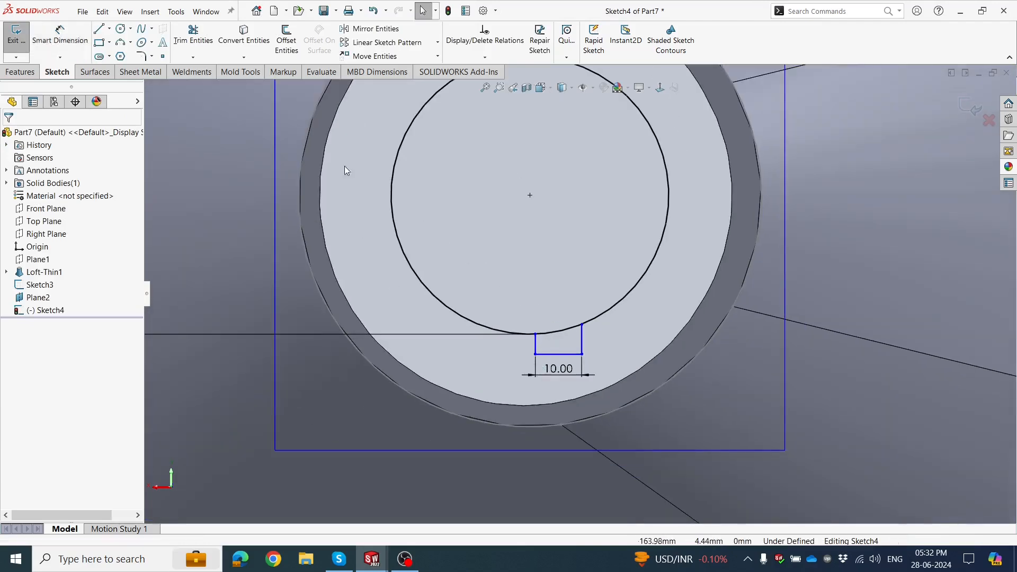
Draw a 30 mm vertical centerline from the circle's center to its lowest point and shift the rectangular outline to straddle it.
left_click(110, 31)
left_click(119, 39)
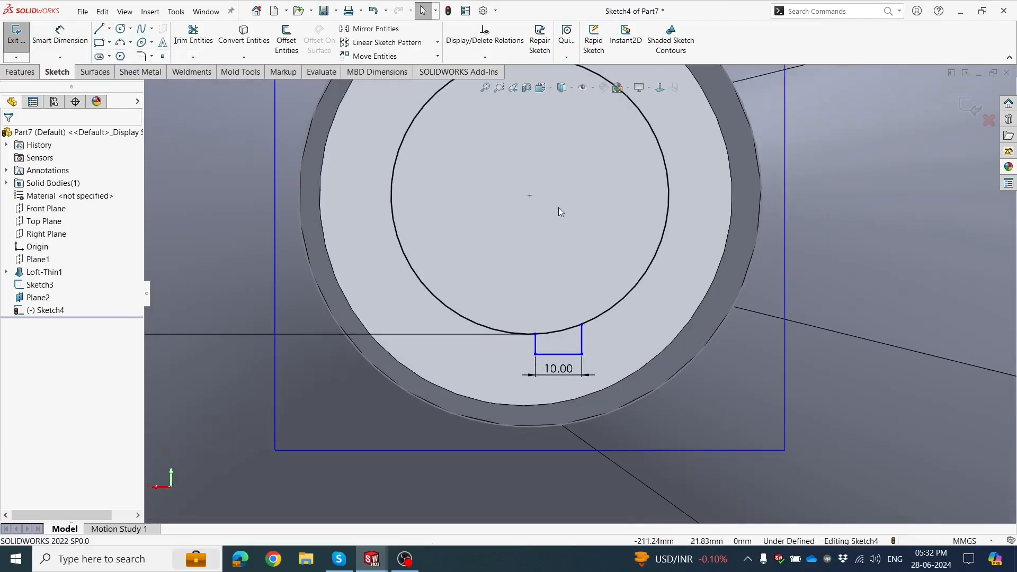
left_click(530, 195)
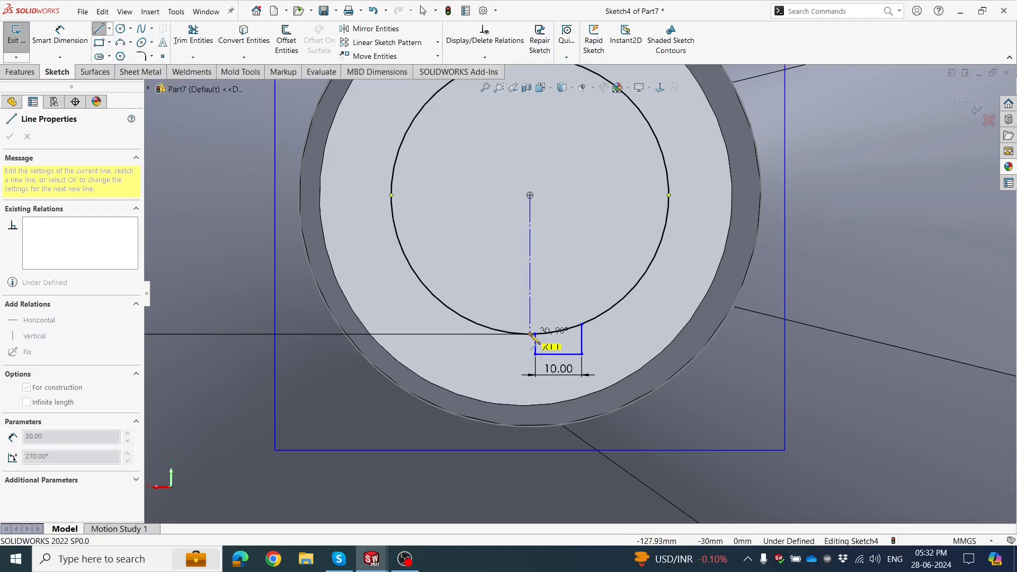
double_click(531, 334)
left_click_drag(535, 335, 509, 333)
left_click(518, 304)
scroll(557, 313, "down", 3)
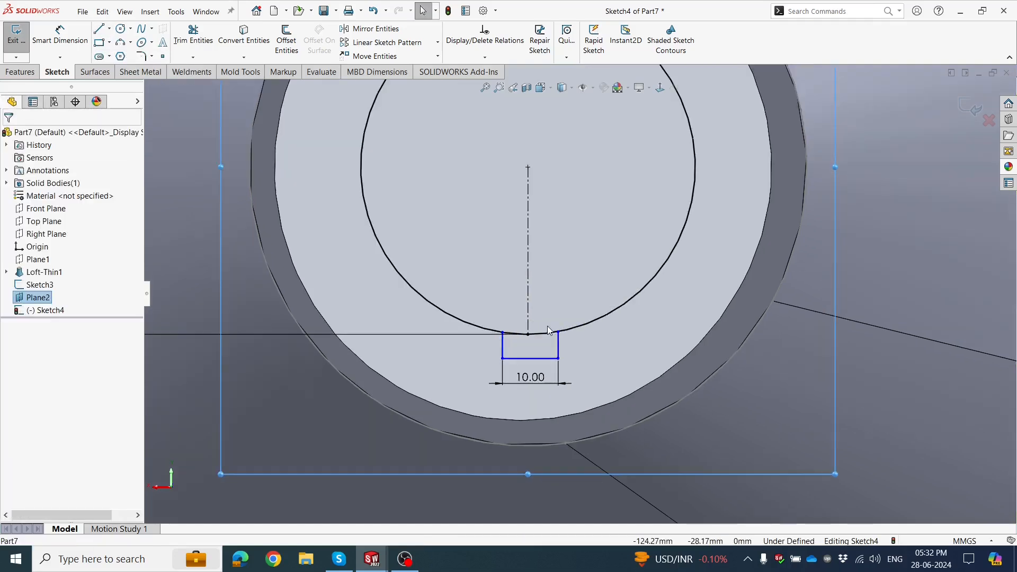
Dimension the distance from the outline's upper corner to the centerline and set it to 5 mm.
left_click(60, 36)
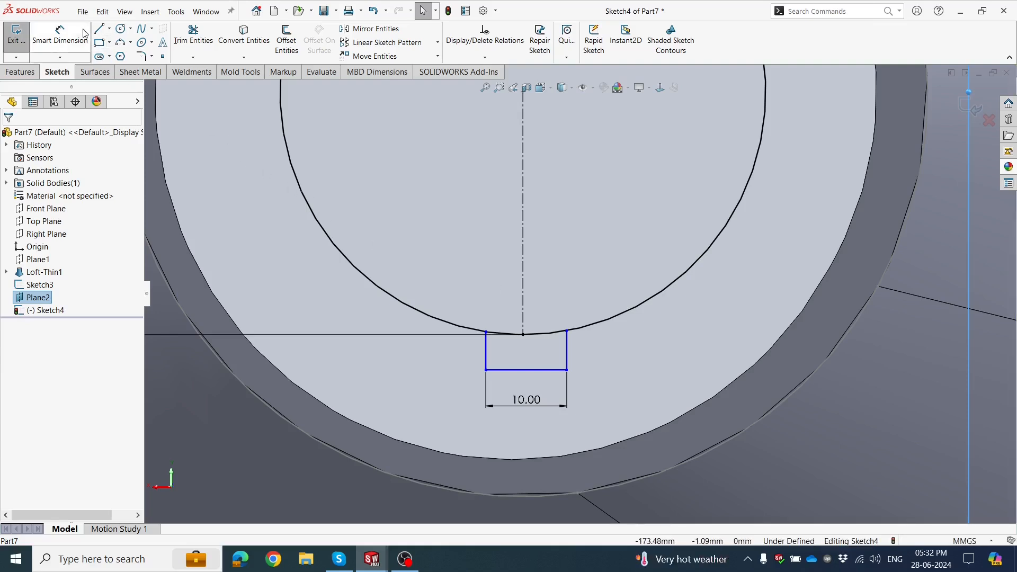
scroll(492, 347, "down", 1)
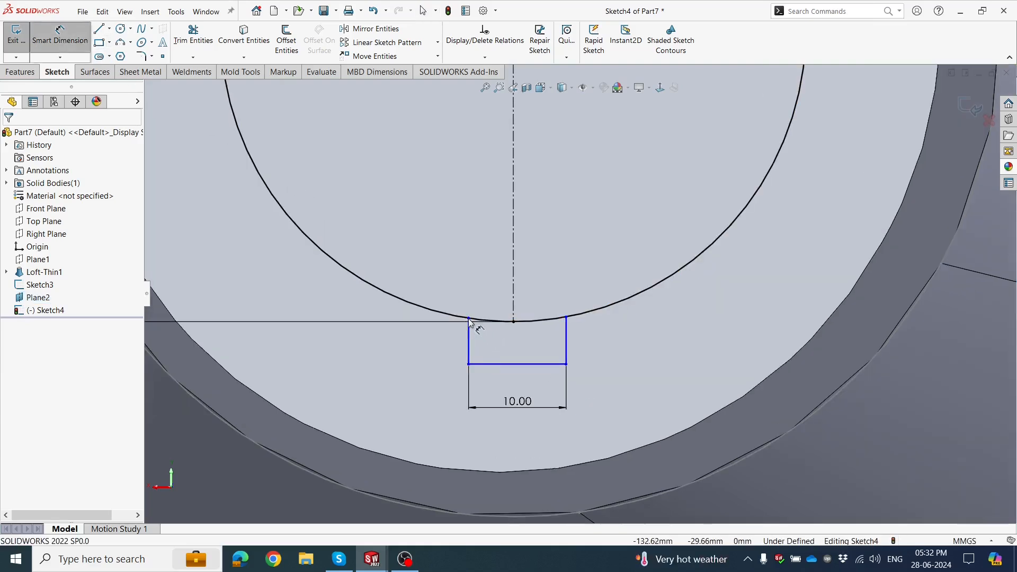
left_click(469, 319)
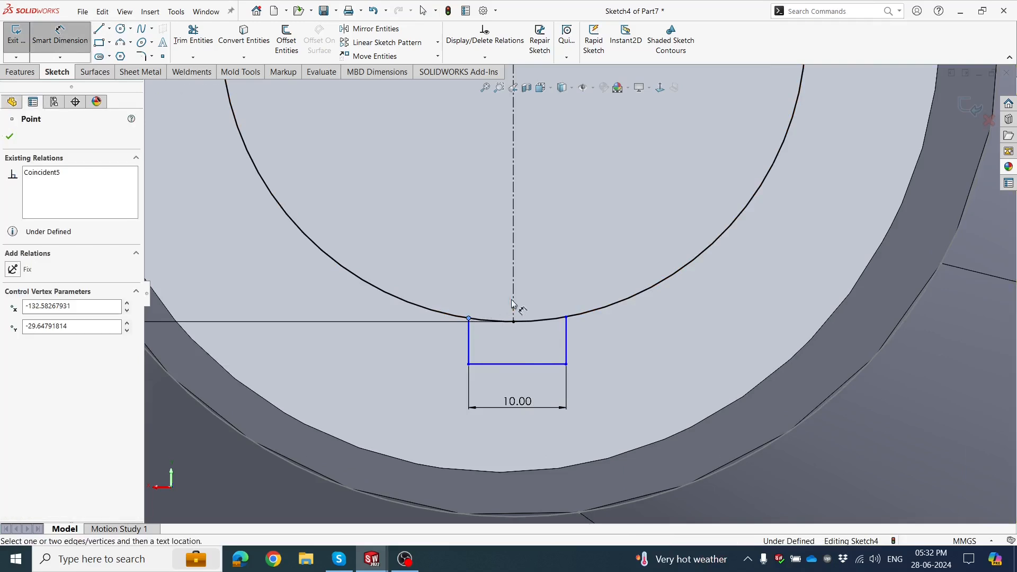
left_click(514, 301)
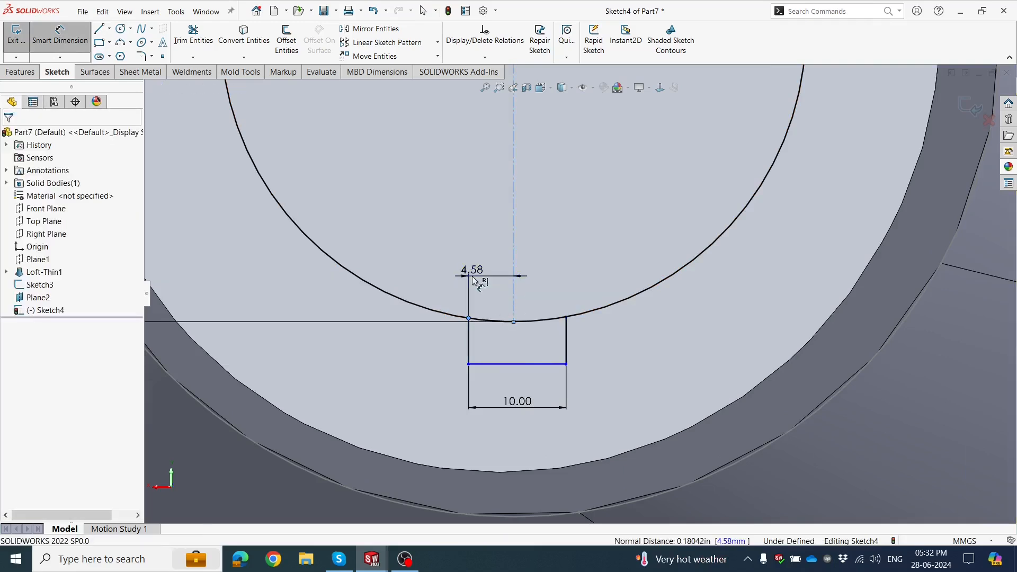
left_click(475, 281)
left_click(451, 258)
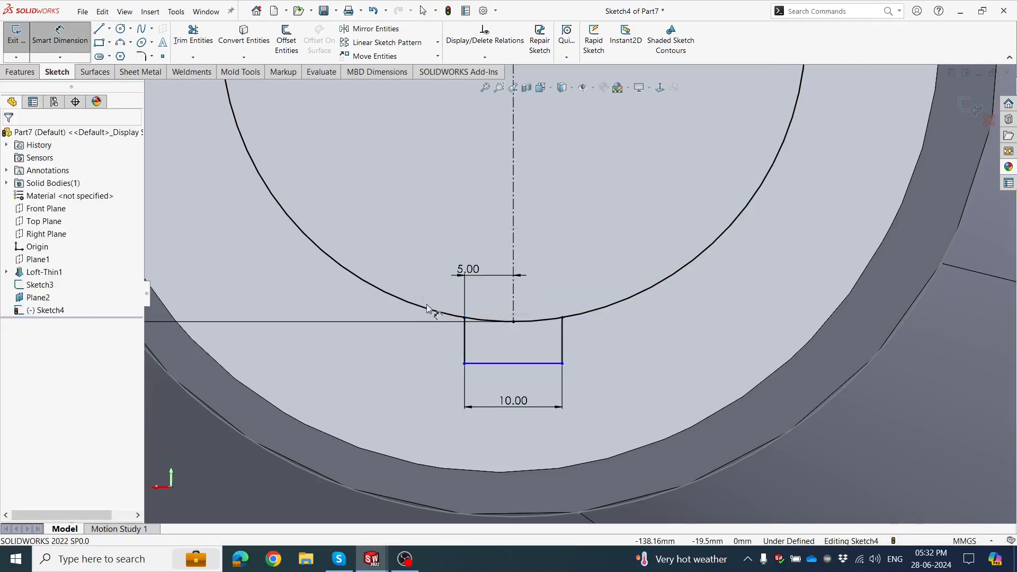
Dimension the outline's vertical side, set its height to 2 mm, and leave the dimension tool.
left_click(465, 341)
left_click(443, 341)
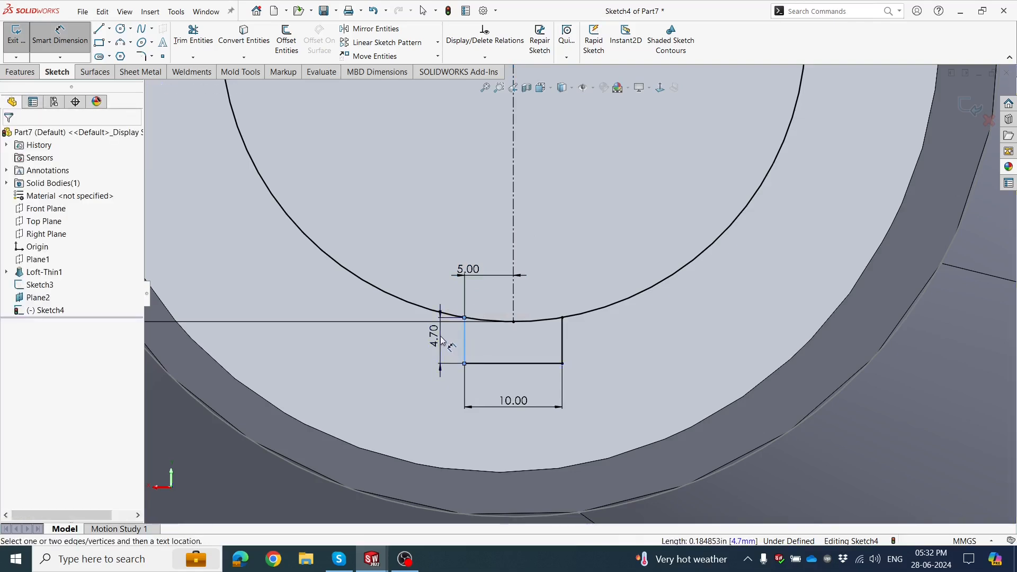
type("264mm")
key("Return")
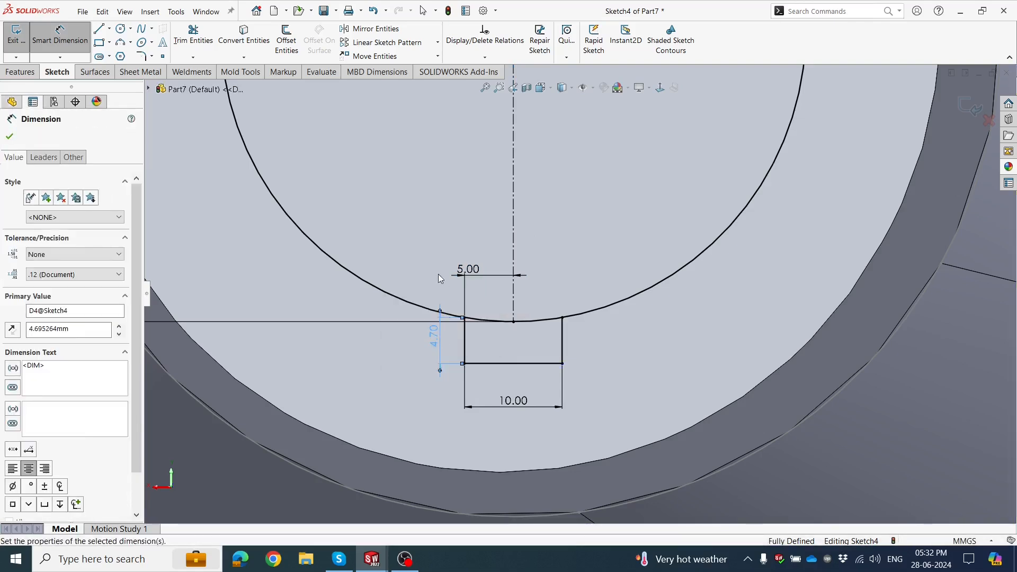
left_click(393, 198)
scroll(389, 189, "up", 3)
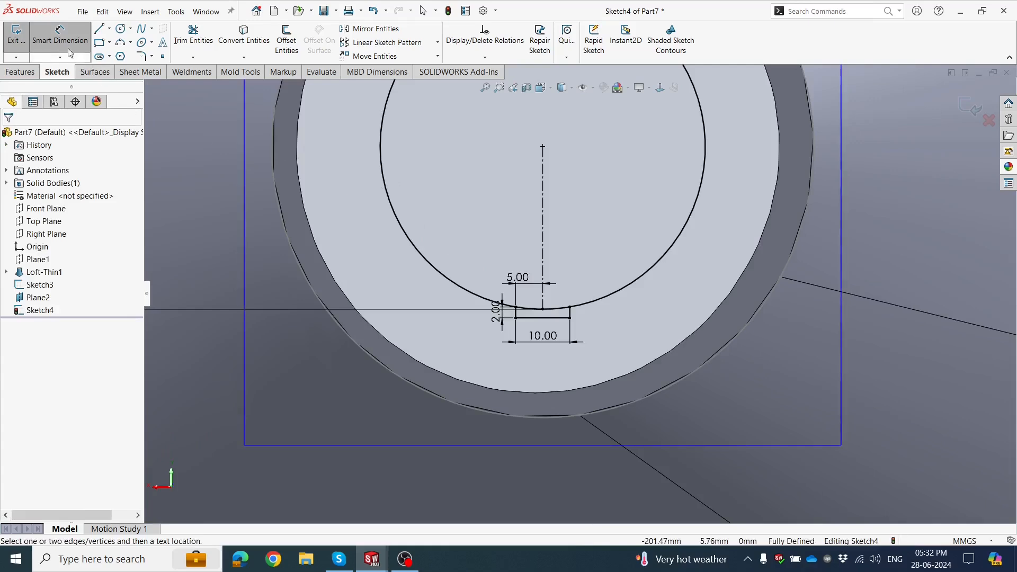
key("Escape")
scroll(488, 228, "down", 1)
left_click(489, 229)
scroll(493, 229, "up", 1)
scroll(494, 229, "up", 1)
scroll(634, 227, "down", 1)
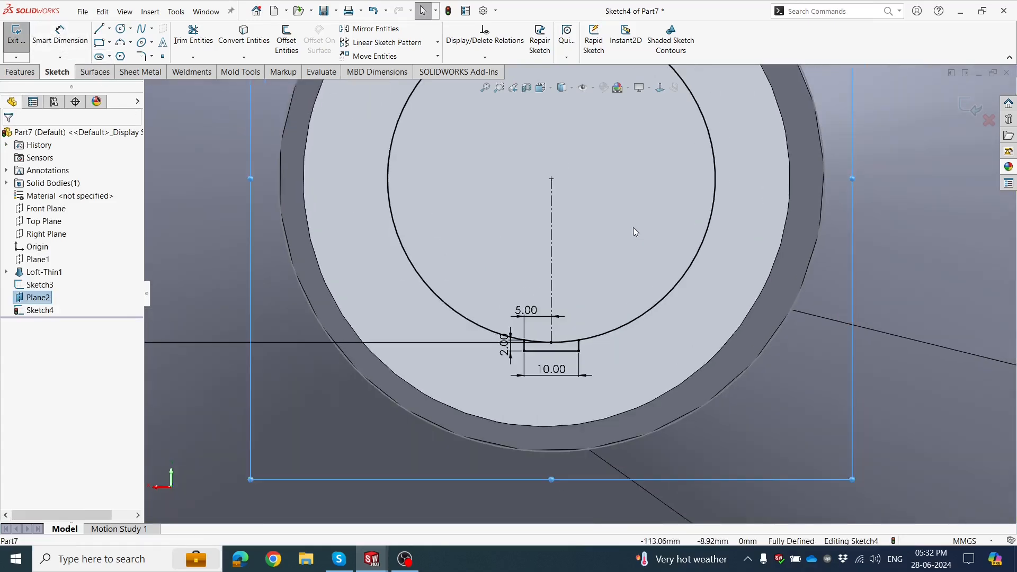
Start a circular sketch pattern and empty its selection of entities to pattern.
scroll(634, 226, "up", 2)
scroll(629, 157, "down", 1)
scroll(564, 331, "down", 1)
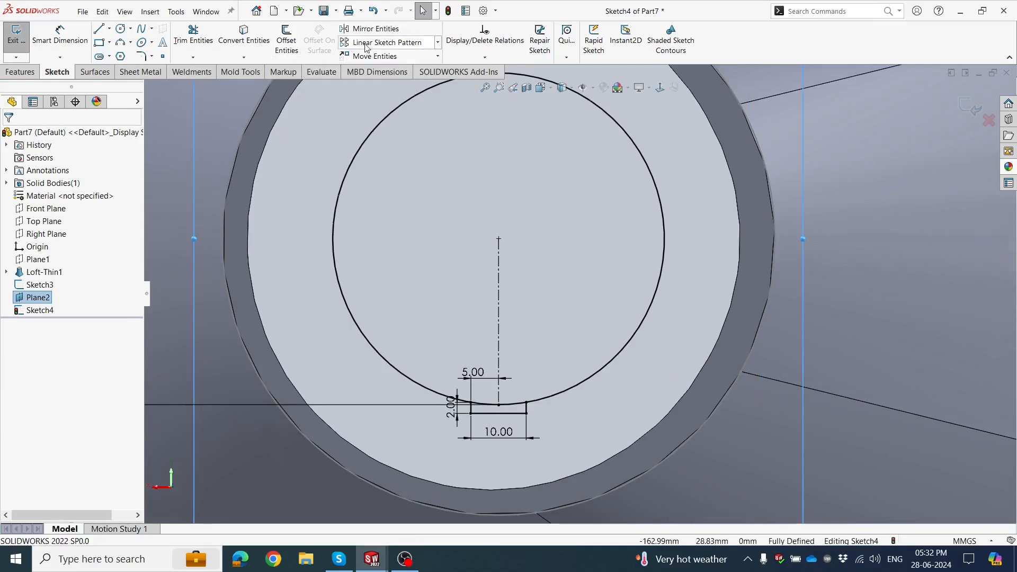
left_click(437, 44)
left_click(387, 71)
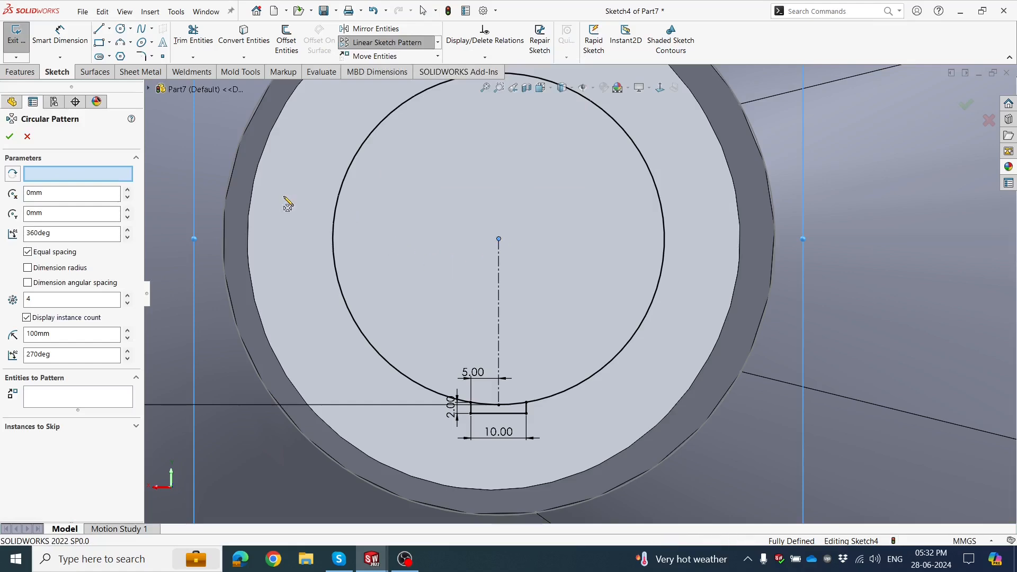
left_click(61, 179)
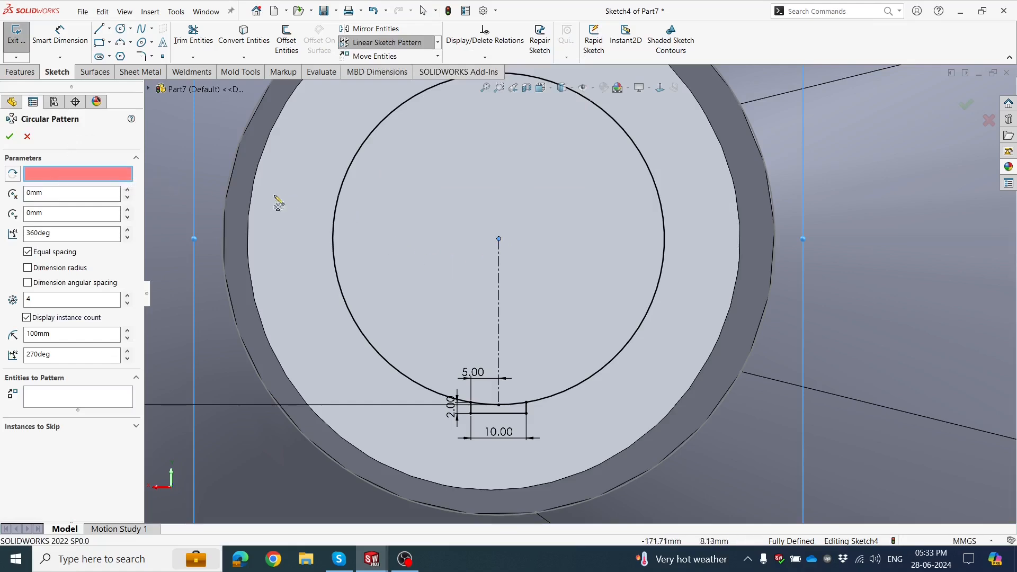
left_click(351, 186)
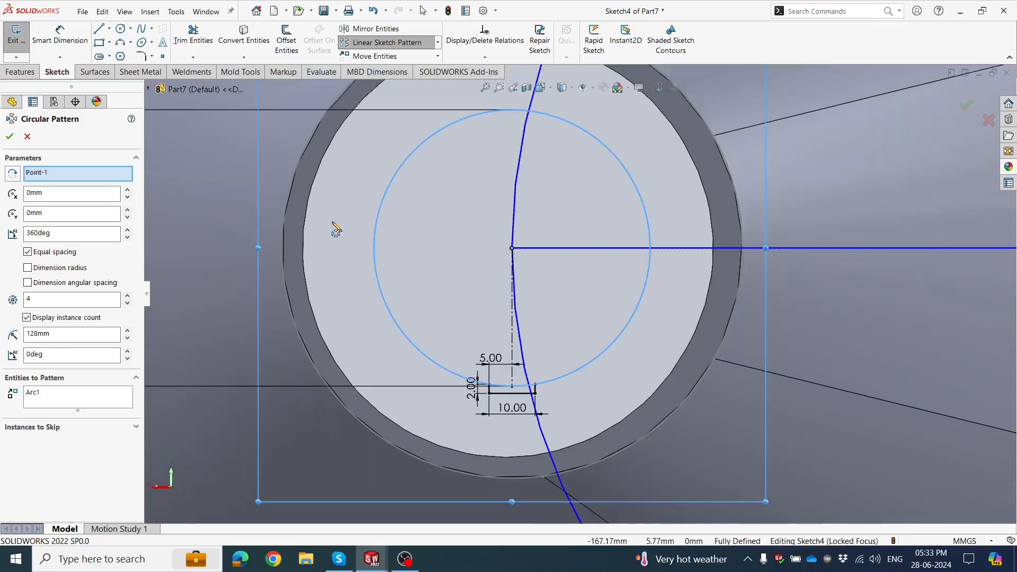
right_click(51, 404)
left_click(98, 407)
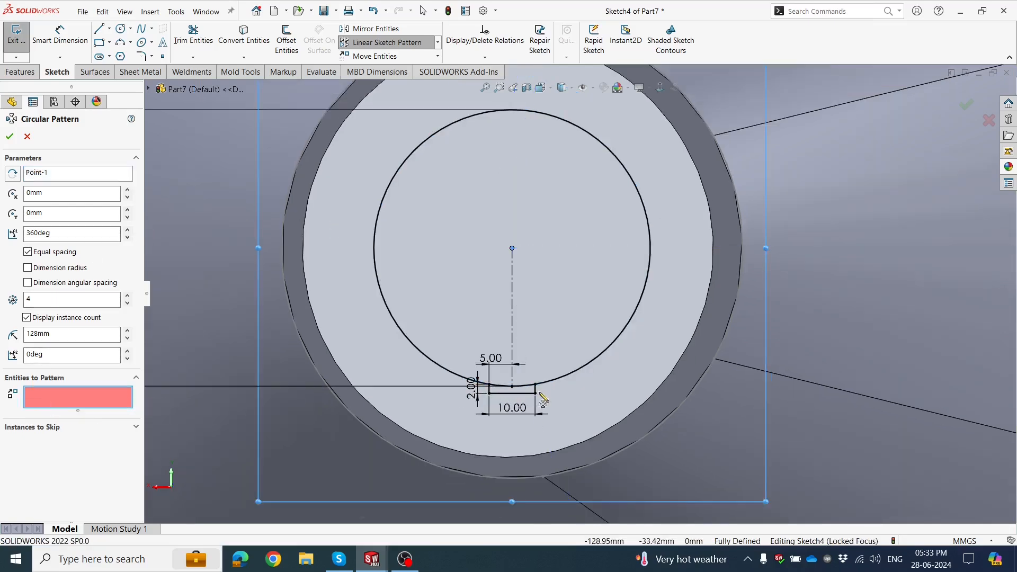
Select the three lines of the small rectangular rib outline as the entities to pattern.
scroll(543, 401, "down", 4)
left_click(612, 353)
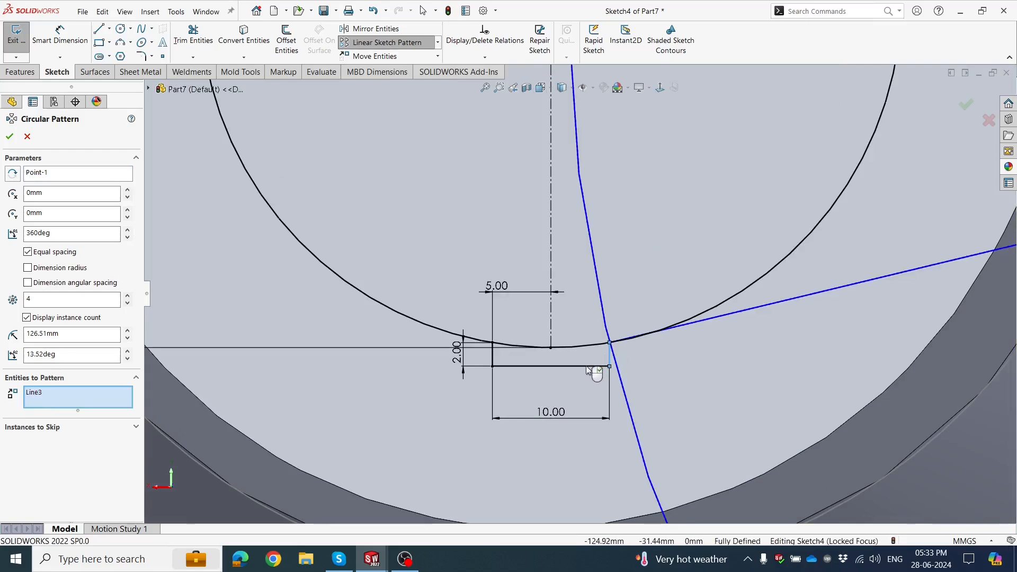
left_click(537, 366)
left_click(494, 358)
scroll(625, 318, "up", 5)
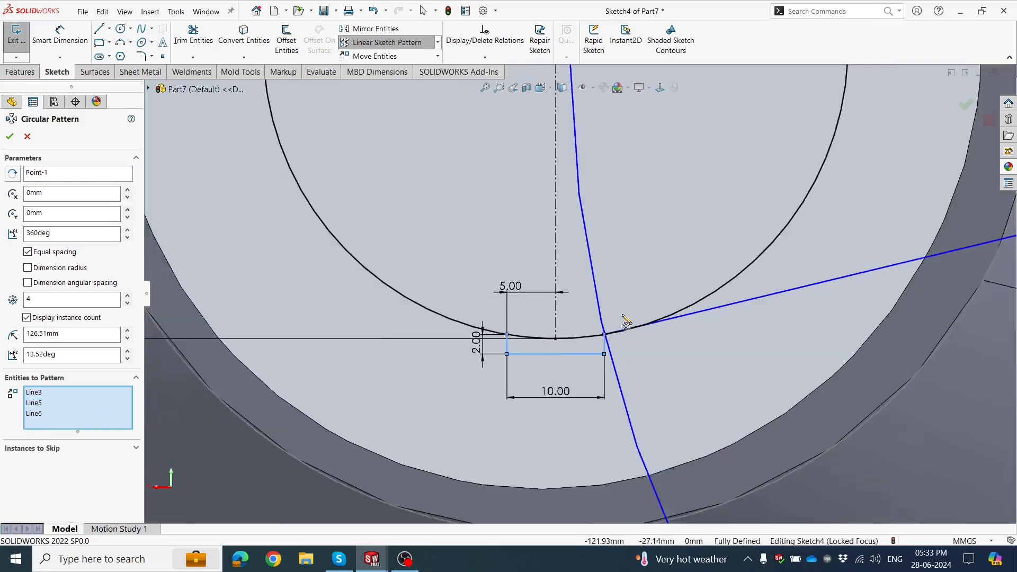
Try to use the 60 mm circle as the pattern's center, and clear the entities selected for patterning.
scroll(655, 233, "down", 2)
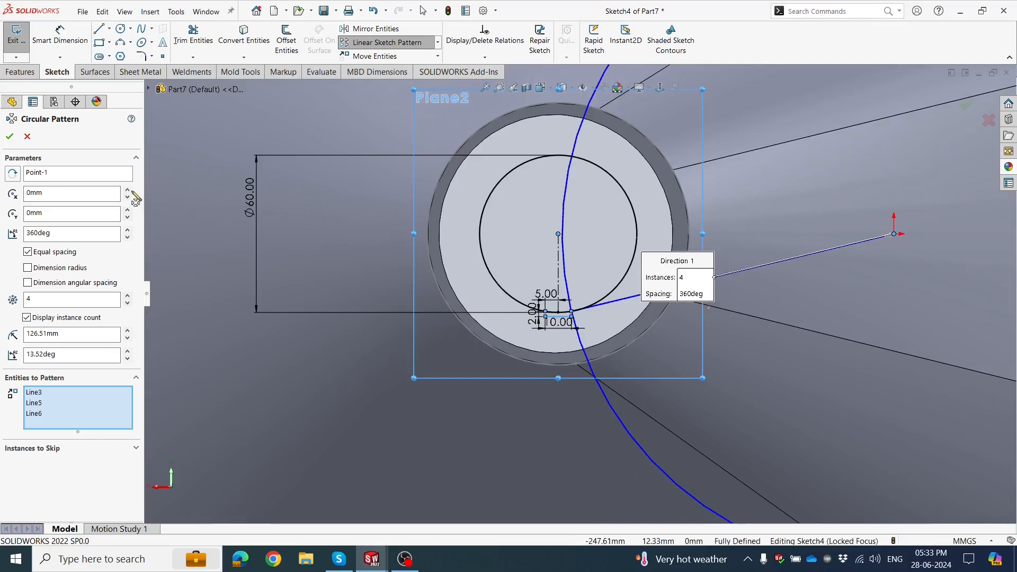
right_click(87, 175)
left_click(122, 182)
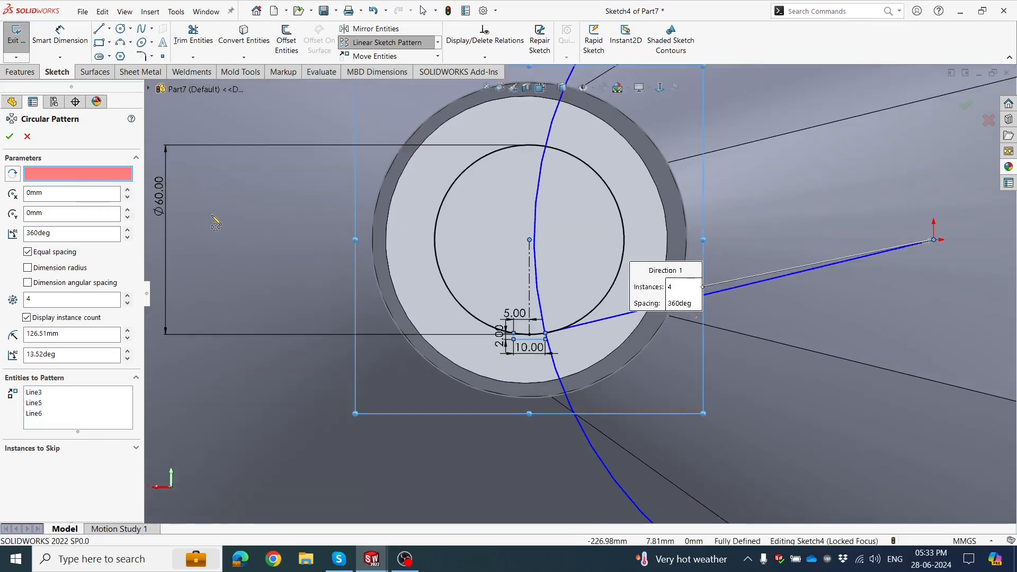
middle_click_drag(553, 301, 577, 303)
scroll(573, 284, "down", 1)
scroll(574, 285, "up", 1)
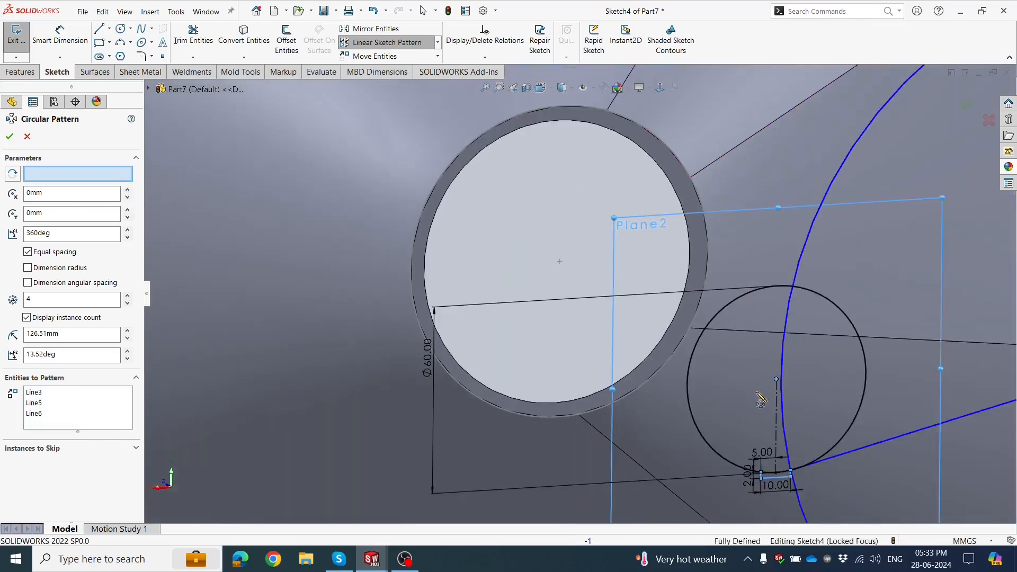
scroll(756, 392, "up", 1)
scroll(756, 392, "down", 1)
left_click(657, 317)
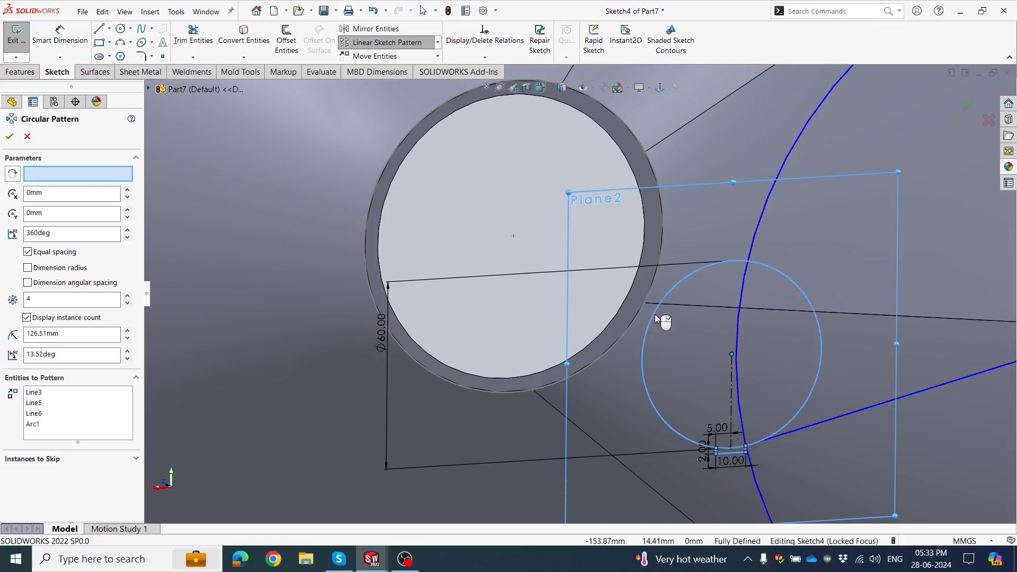
scroll(639, 345, "up", 4)
scroll(634, 323, "down", 1)
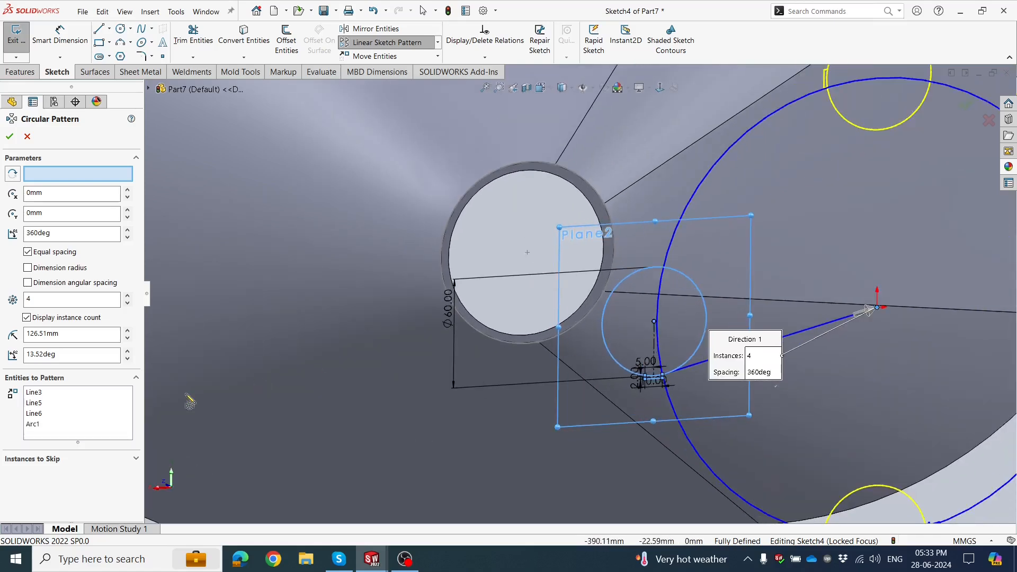
right_click(69, 417)
left_click(106, 419)
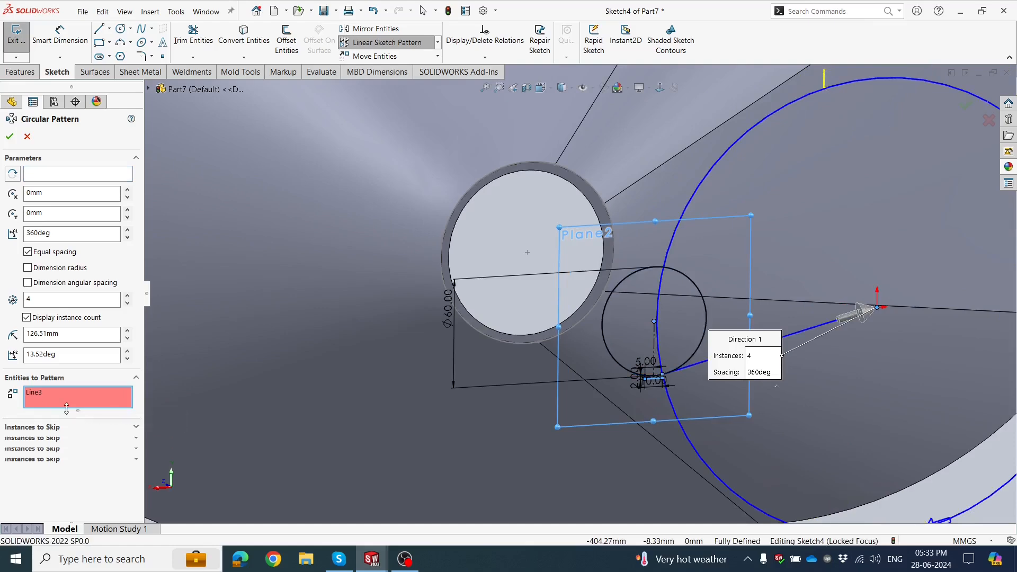
Reselect the rib outline's two short sides and base line as the entities to pattern.
scroll(683, 360, "down", 8)
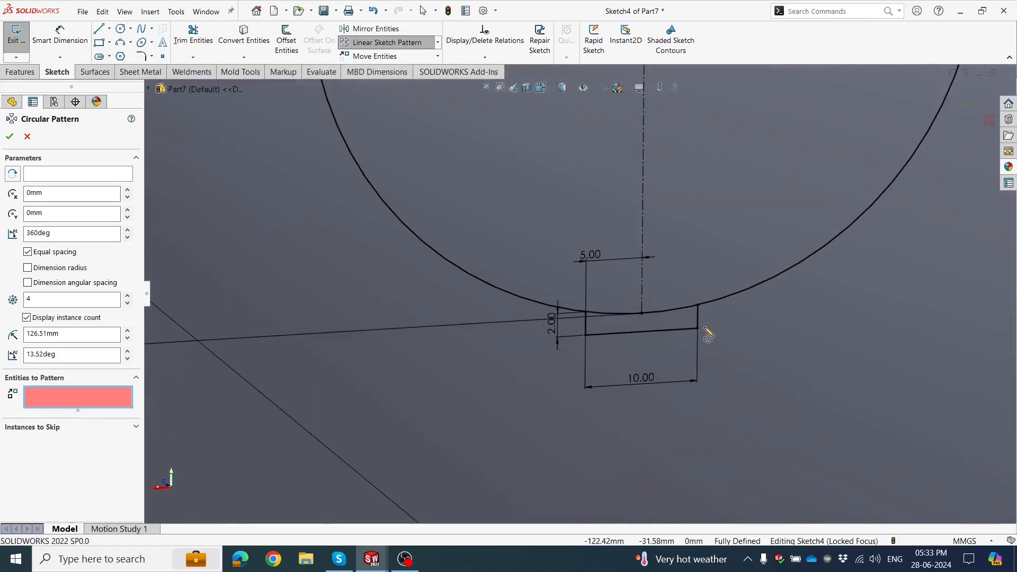
left_click(697, 319)
left_click(668, 331)
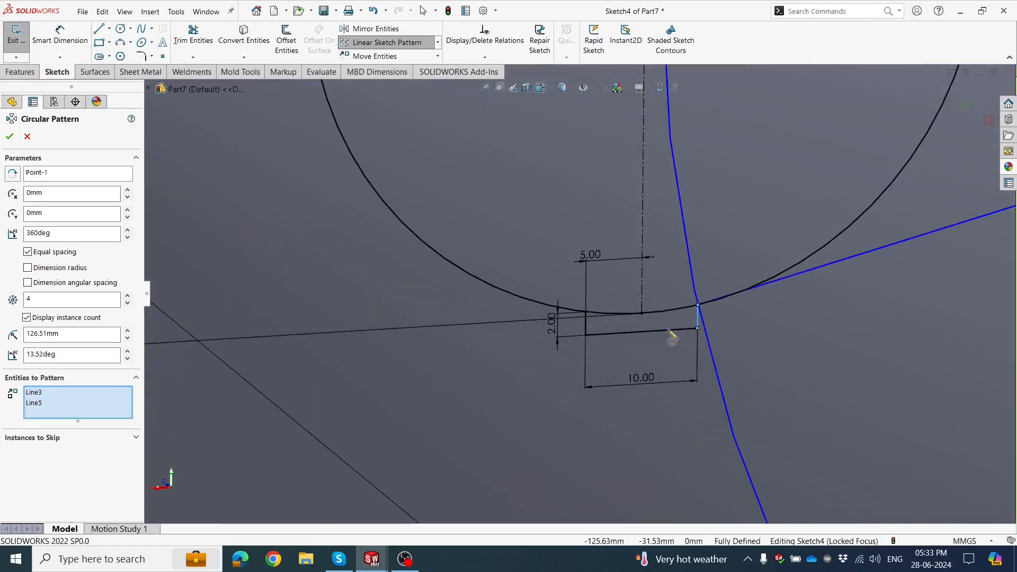
left_click(587, 329)
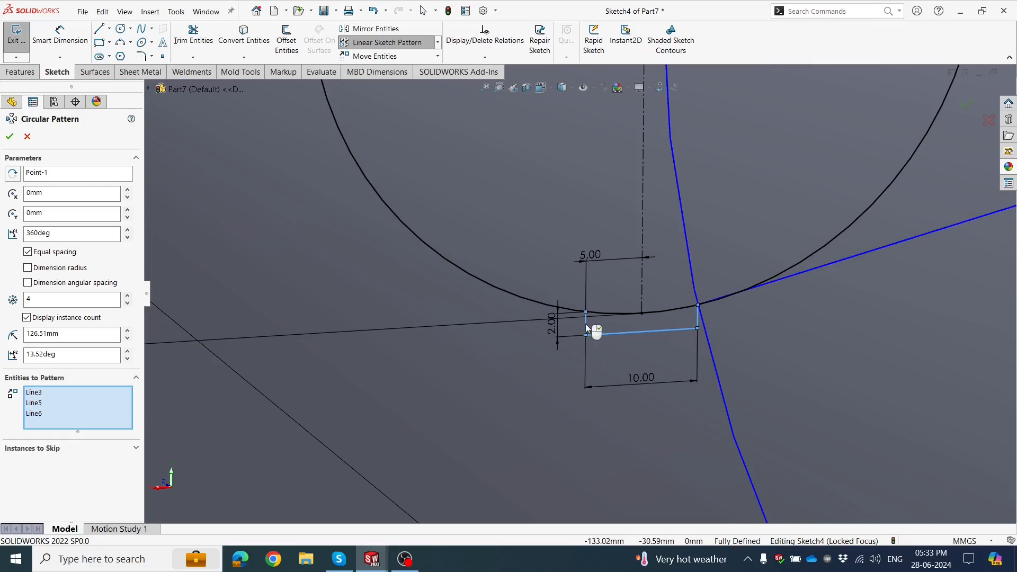
Center the pattern on the 60 mm circle's center point and create 3 equally spaced instances over 360 degrees.
scroll(599, 318, "up", 8)
scroll(642, 219, "down", 1)
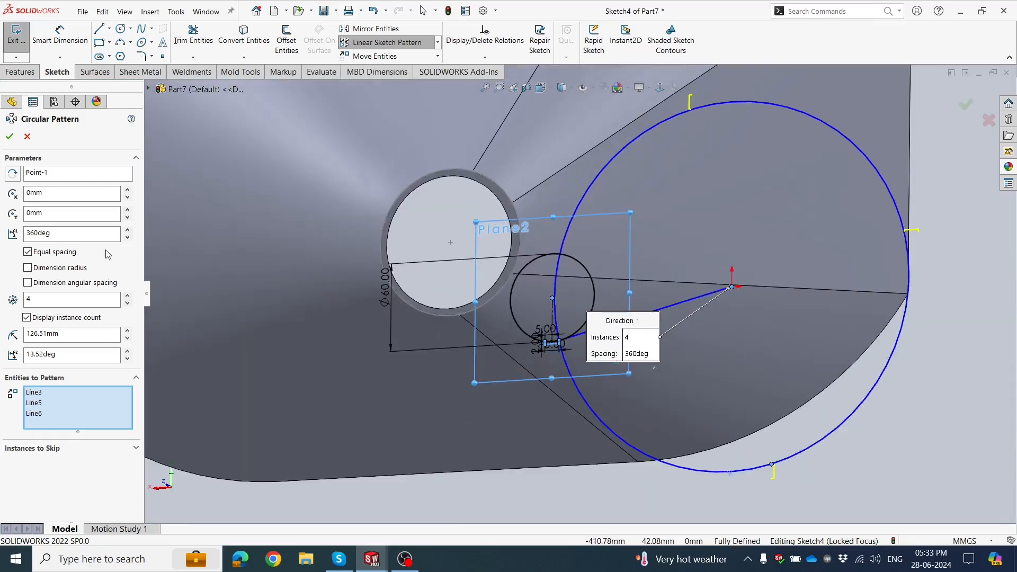
right_click(61, 173)
left_click(74, 176)
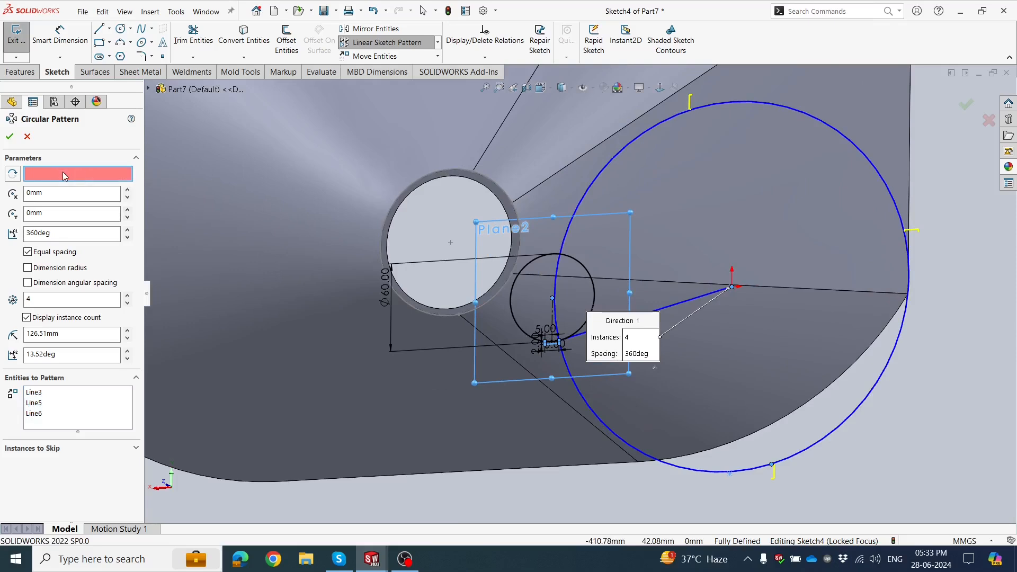
scroll(577, 291, "down", 2)
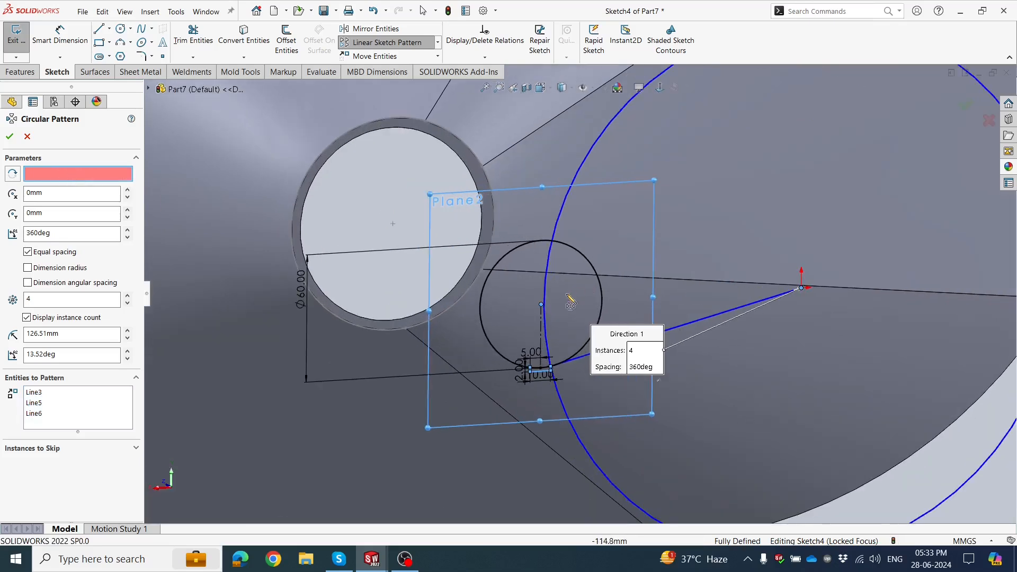
left_click(541, 305)
middle_click_drag(488, 347, 463, 291)
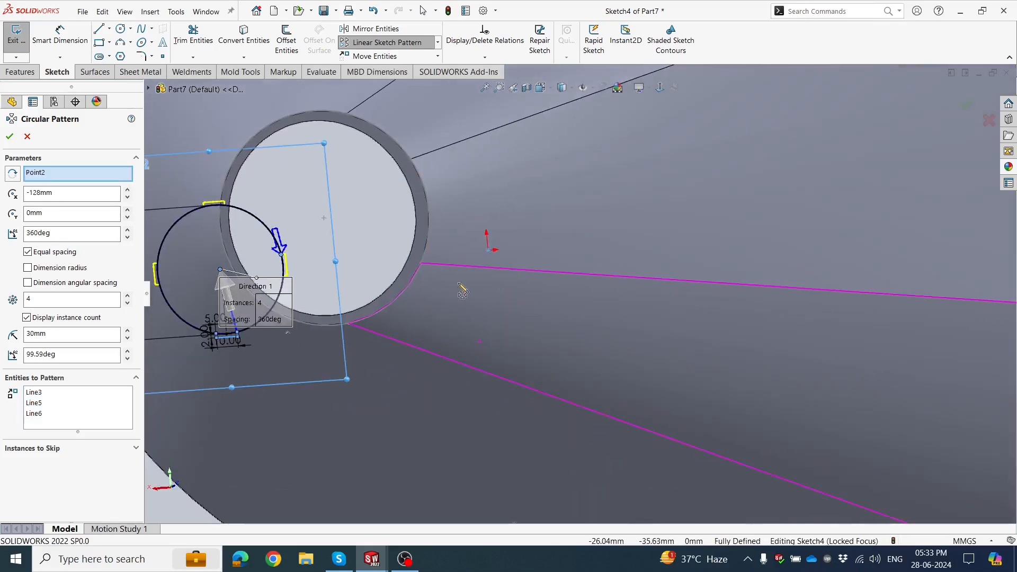
middle_click_drag(233, 243, 377, 275, "ctrl")
scroll(376, 275, "down", 1)
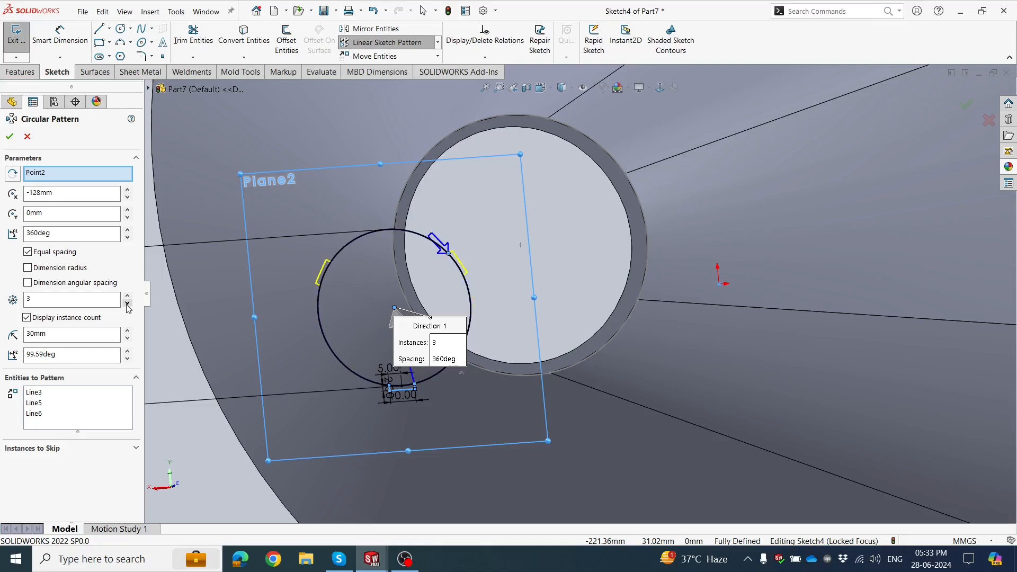
left_click(10, 137)
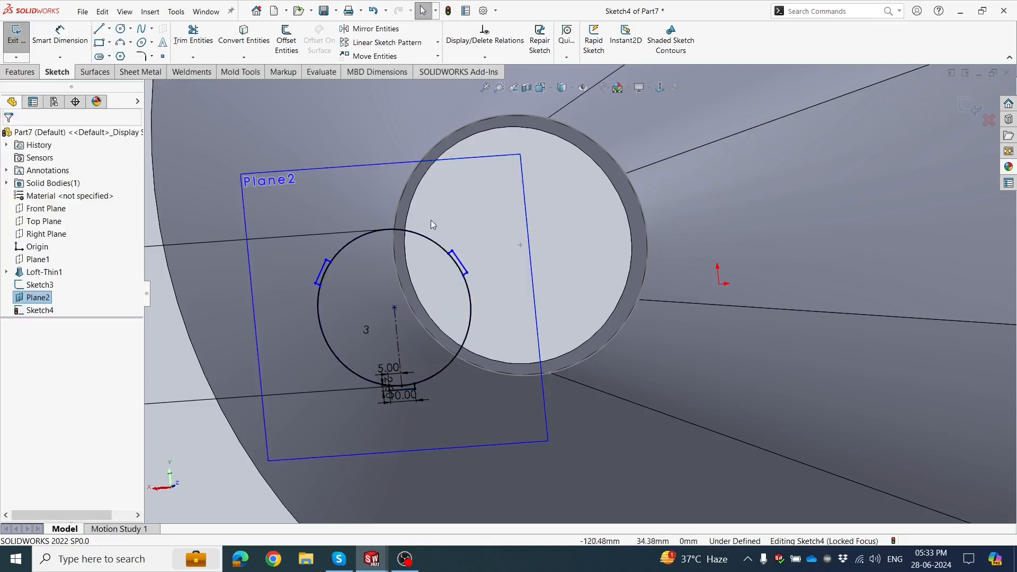
Shift the patterned rib outlines slightly off the circle to separate the pattern's center point from the circle's center.
scroll(634, 148, "up", 3)
key("ctrl+8")
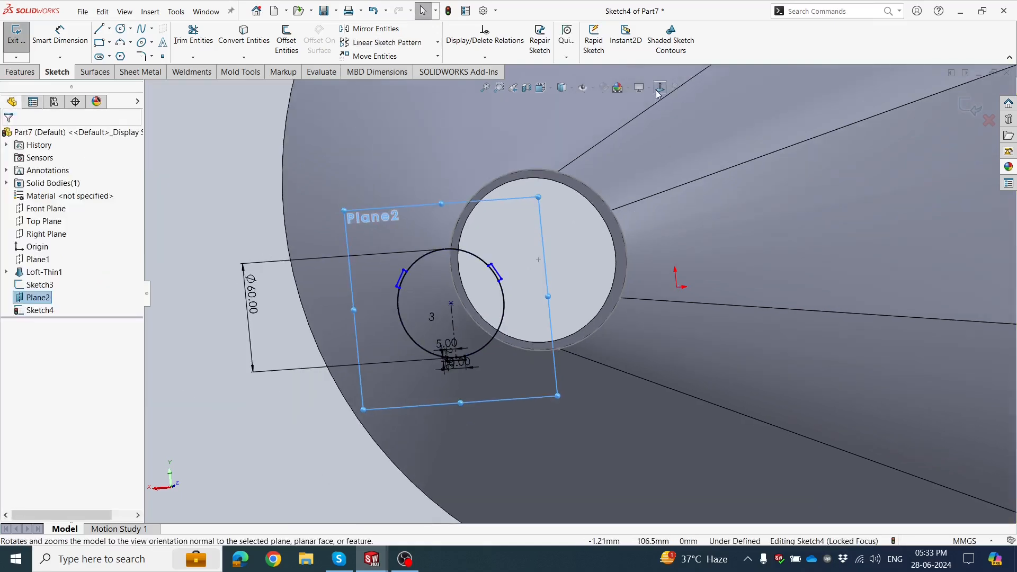
scroll(490, 266, "down", 5)
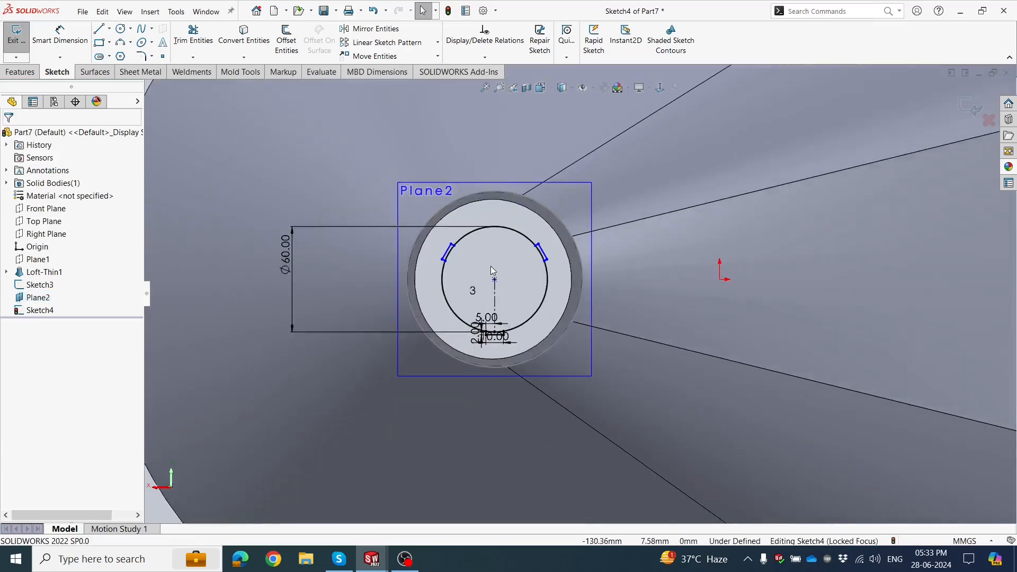
scroll(517, 253, "down", 2)
left_click(517, 253)
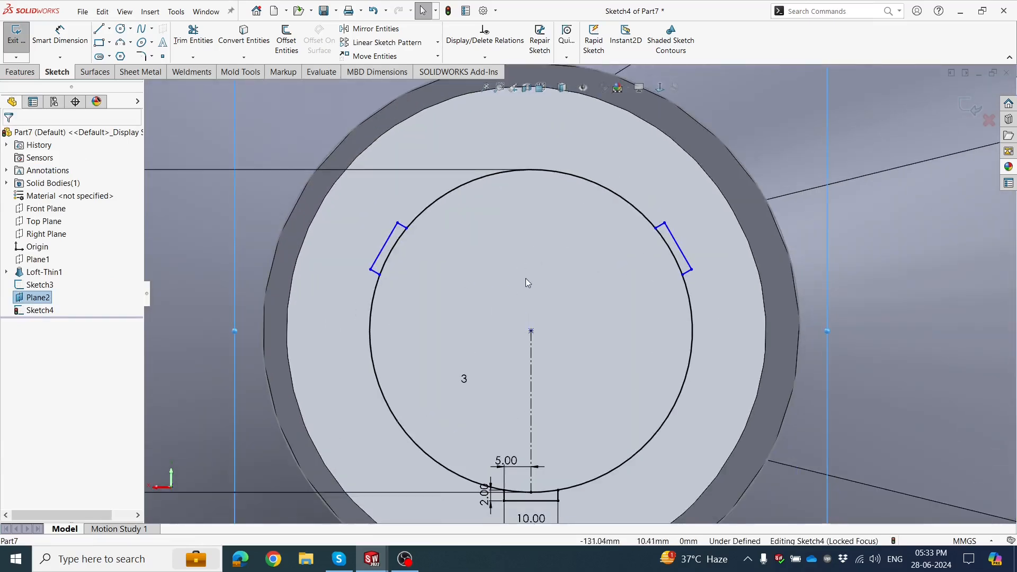
scroll(541, 297, "up", 1)
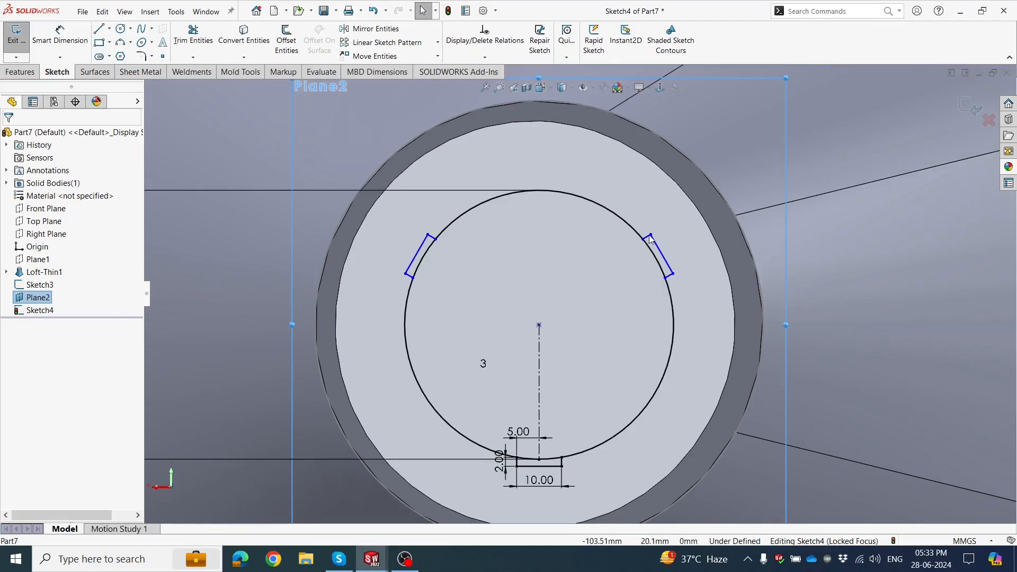
left_click_drag(651, 234, 658, 223)
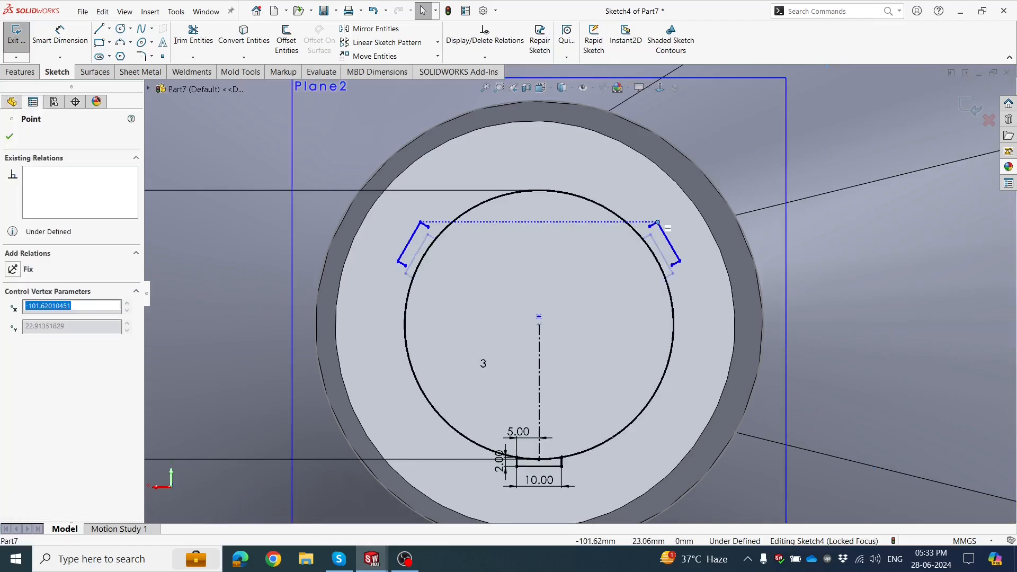
Make the pattern's center point coincident with the center of the 60 mm circle.
left_click(551, 311)
left_click(540, 316)
mouse_move(557, 325)
middle_mouse_down()
mouse_move(853, 442)
mouse_move(797, 426)
middle_mouse_up()
left_click(811, 429)
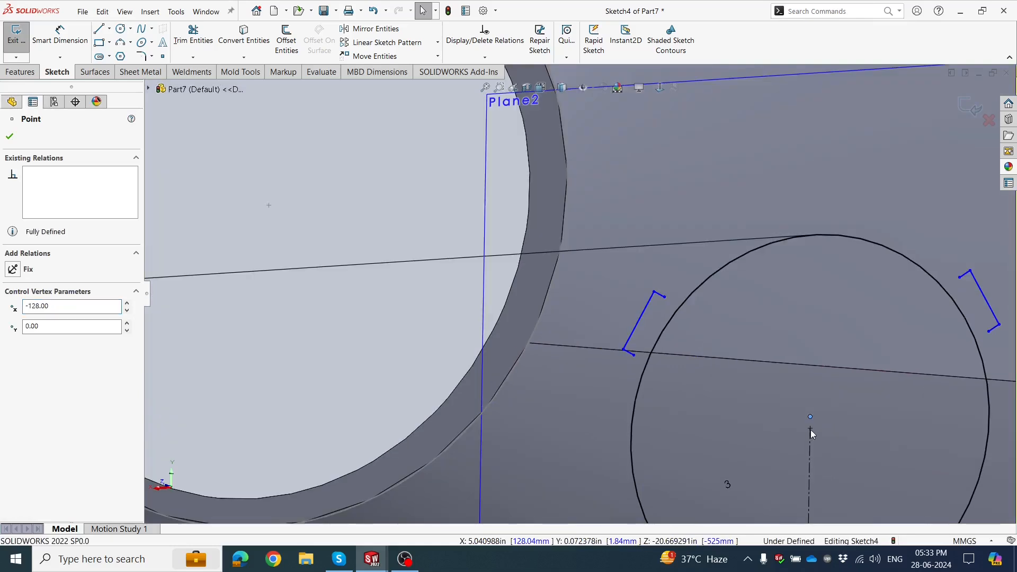
left_click(811, 430, "ctrl")
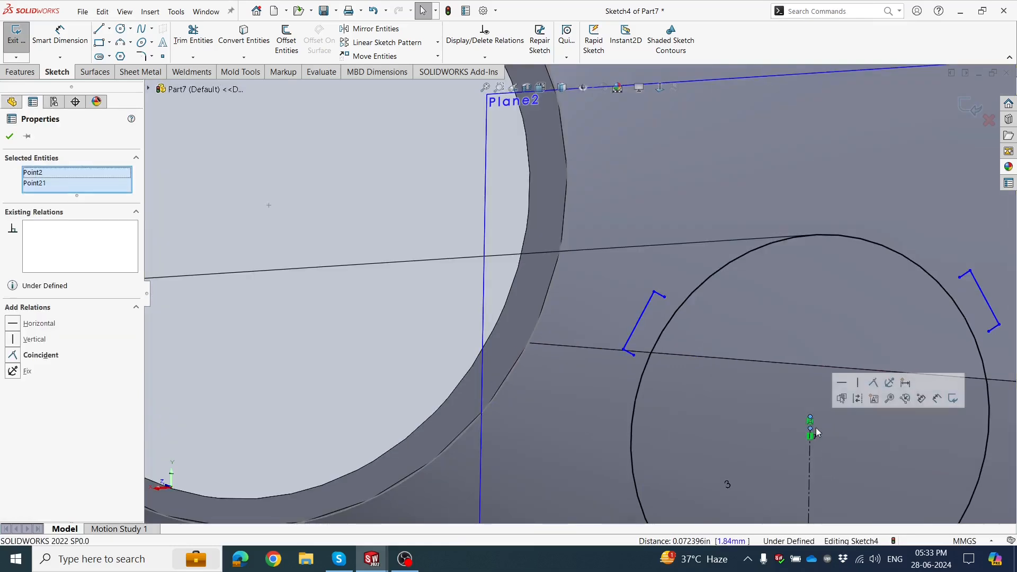
left_click(874, 389)
key("Escape")
key("f")
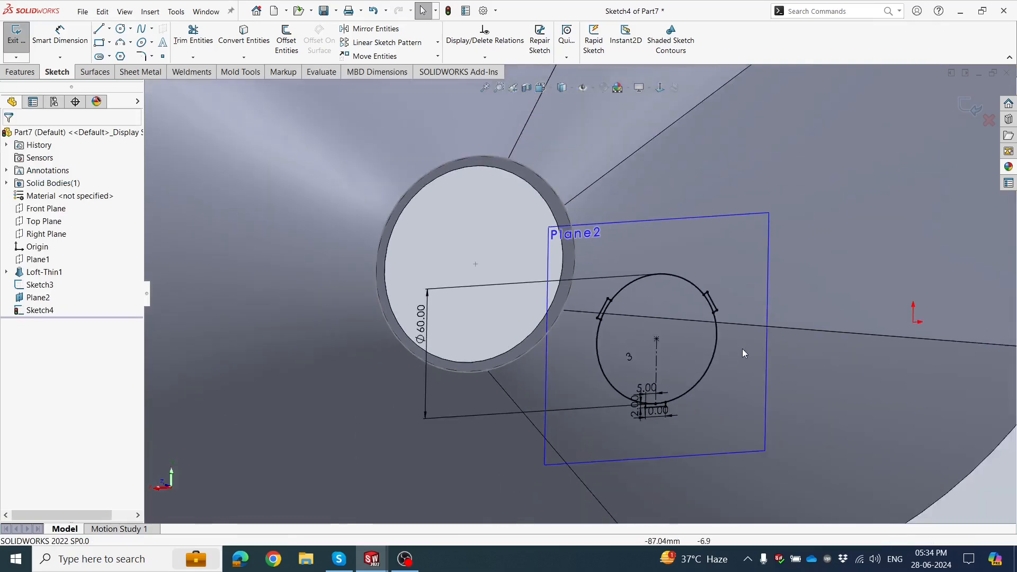
Examine the three rib outlines where they meet the circle in a view normal to the sketch.
scroll(678, 317, "down", 10)
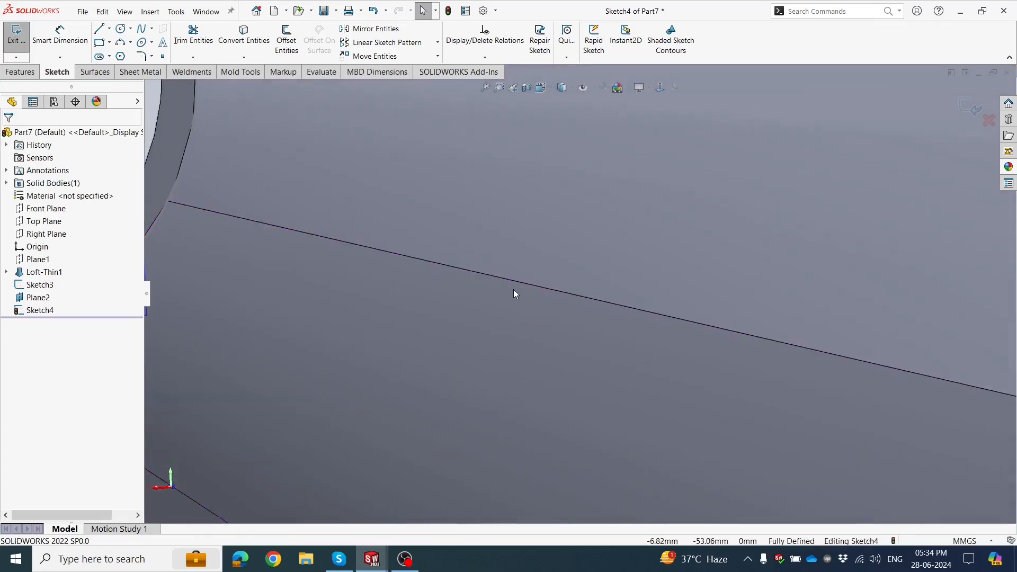
scroll(514, 289, "up", 10)
scroll(380, 222, "down", 3)
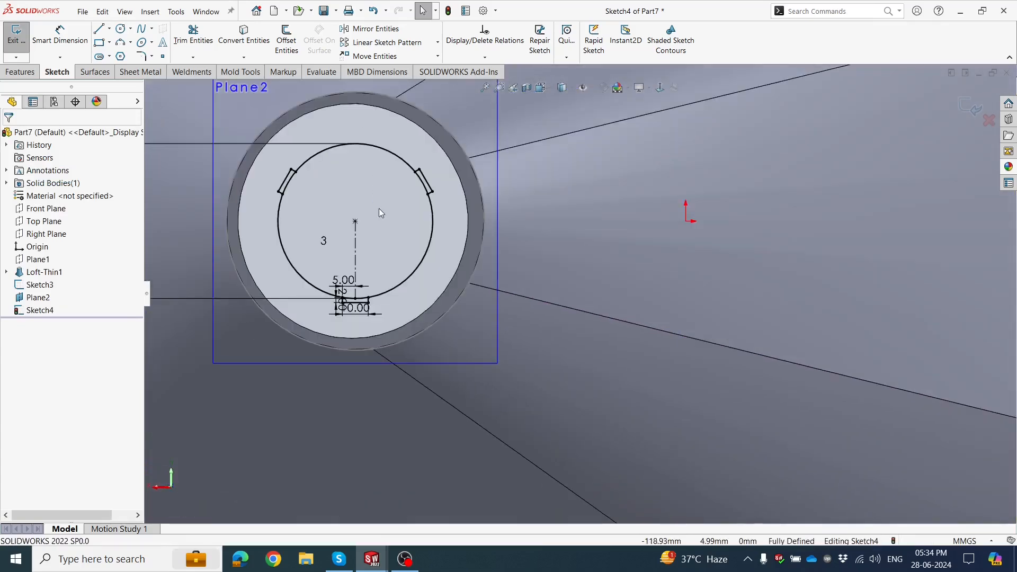
scroll(383, 208, "up", 2)
scroll(415, 215, "down", 3)
left_click(415, 289)
scroll(416, 290, "down", 2)
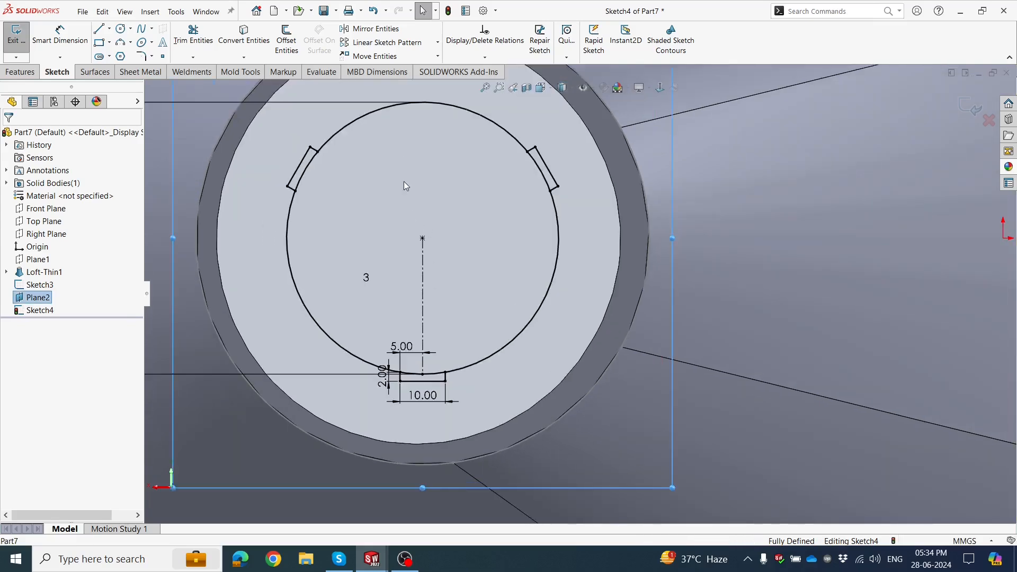
scroll(338, 188, "up", 2)
scroll(348, 198, "down", 2)
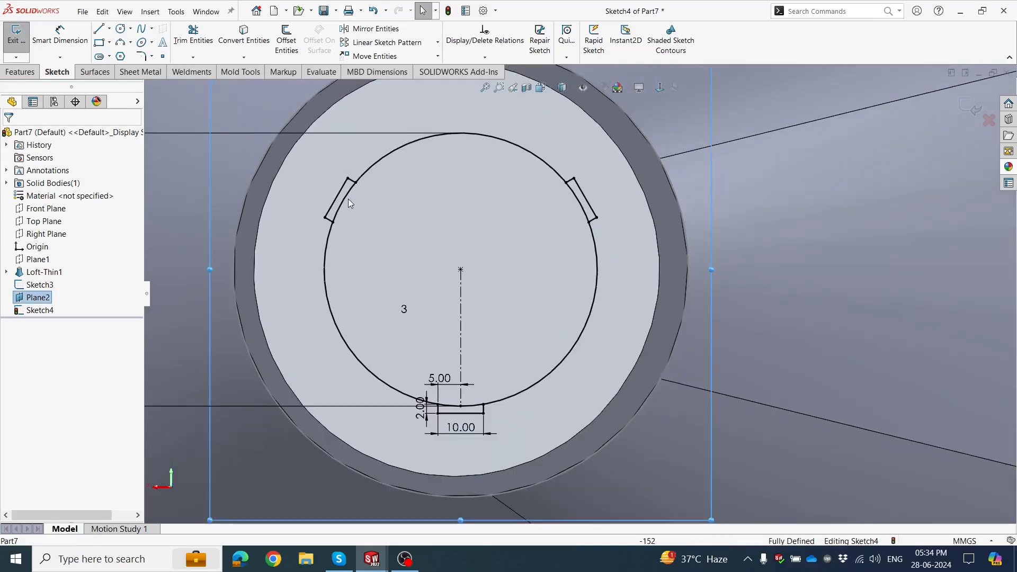
scroll(358, 190, "down", 2)
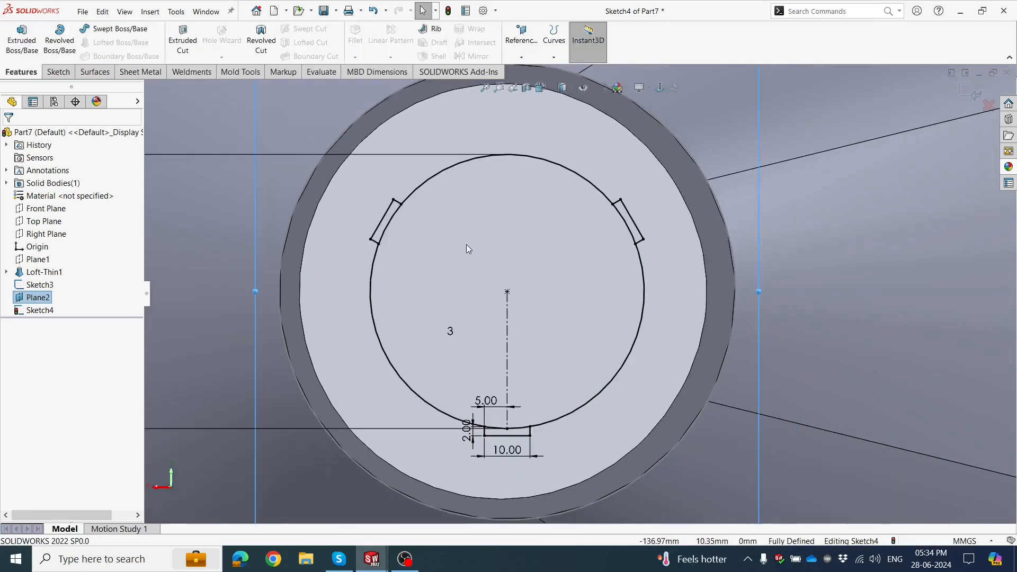
Trim away the circle's arcs inside the three rib outlines and exit the sketch.
scroll(467, 244, "up", 1)
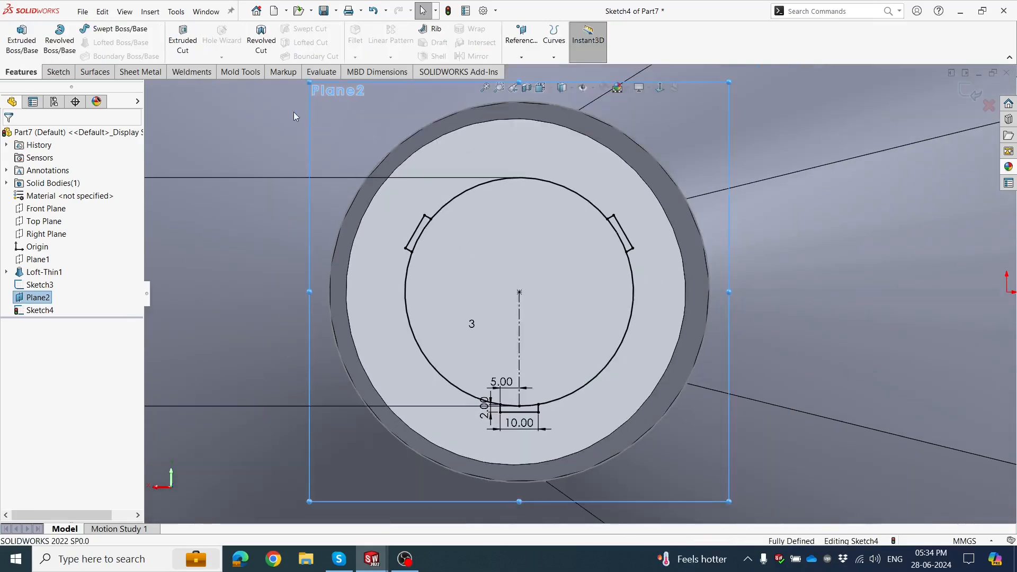
left_click(58, 73)
scroll(446, 238, "down", 3)
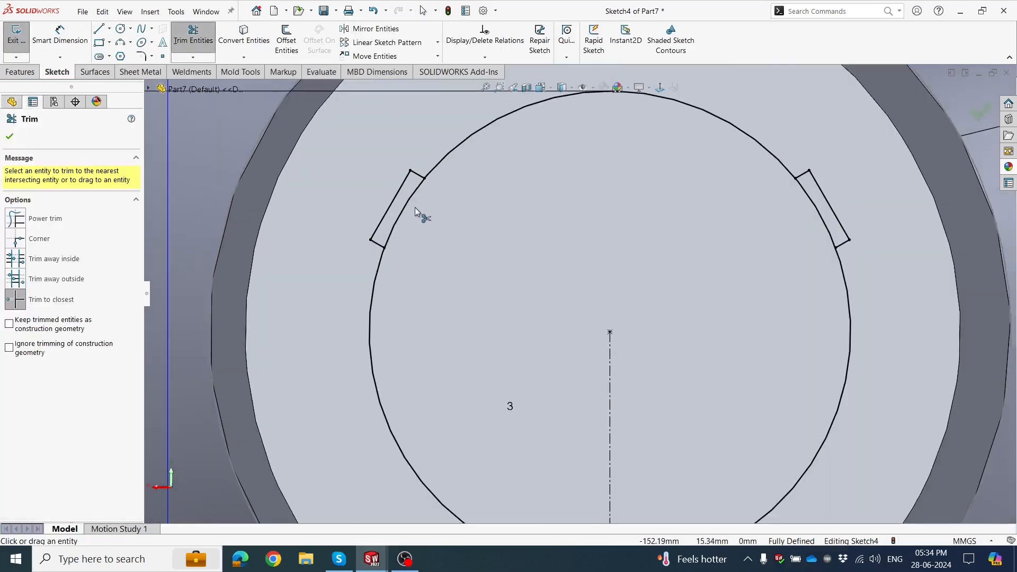
left_click(409, 201)
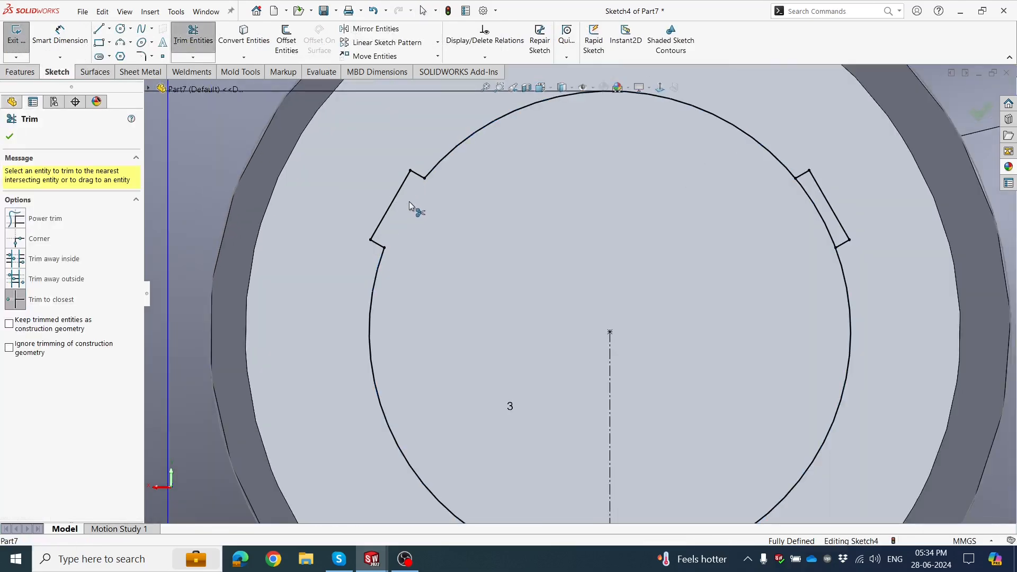
left_click(813, 204)
scroll(689, 382, "up", 1)
scroll(565, 441, "down", 3)
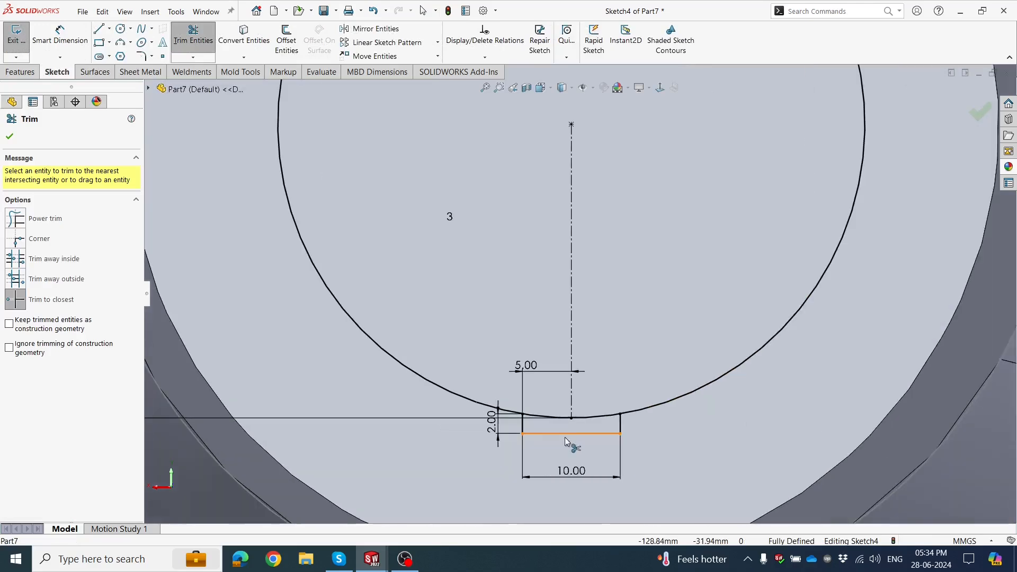
left_click(578, 418)
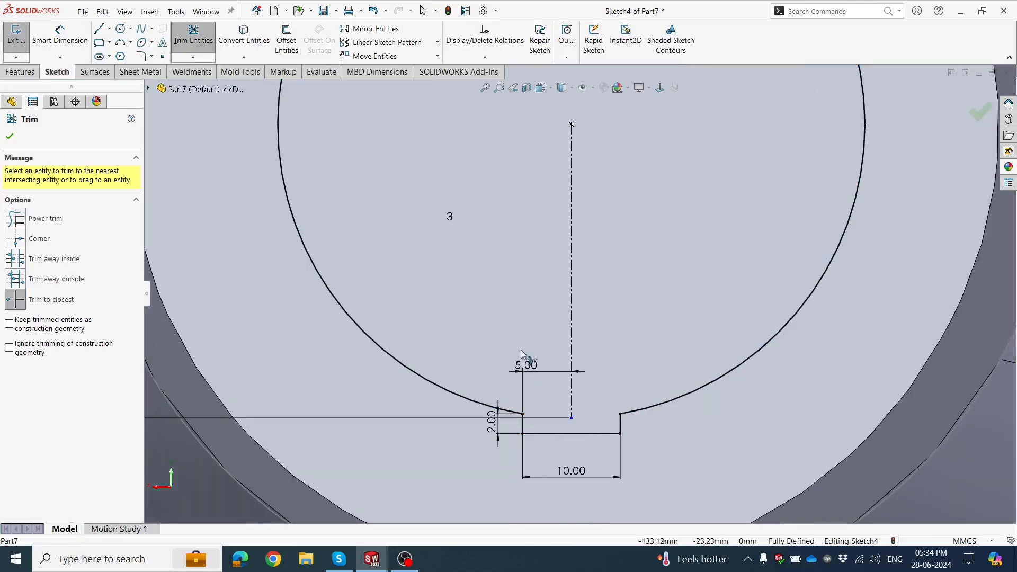
scroll(522, 352, "up", 3)
left_click(15, 140)
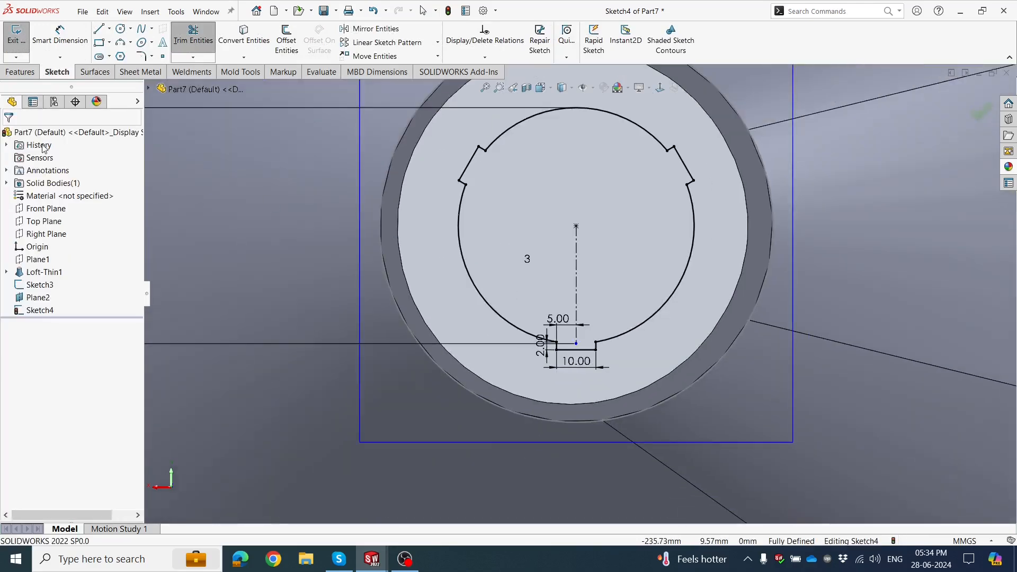
scroll(562, 237, "up", 3)
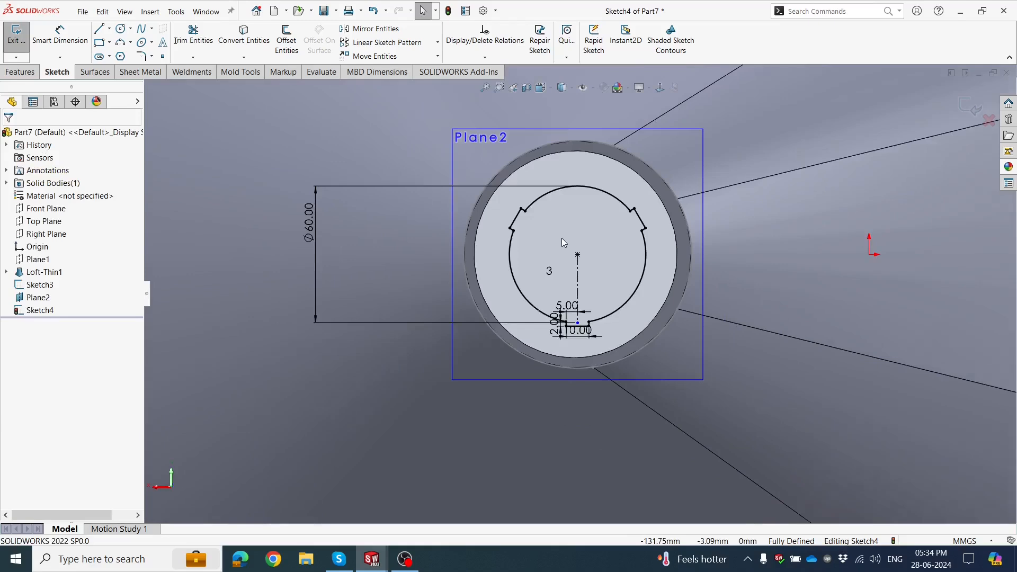
left_click(970, 108)
Start a loft with the funnel's outlet circle and the ribbed circle outline as its two profiles.
scroll(670, 292, "up", 3)
middle_click_drag(612, 338, 490, 363)
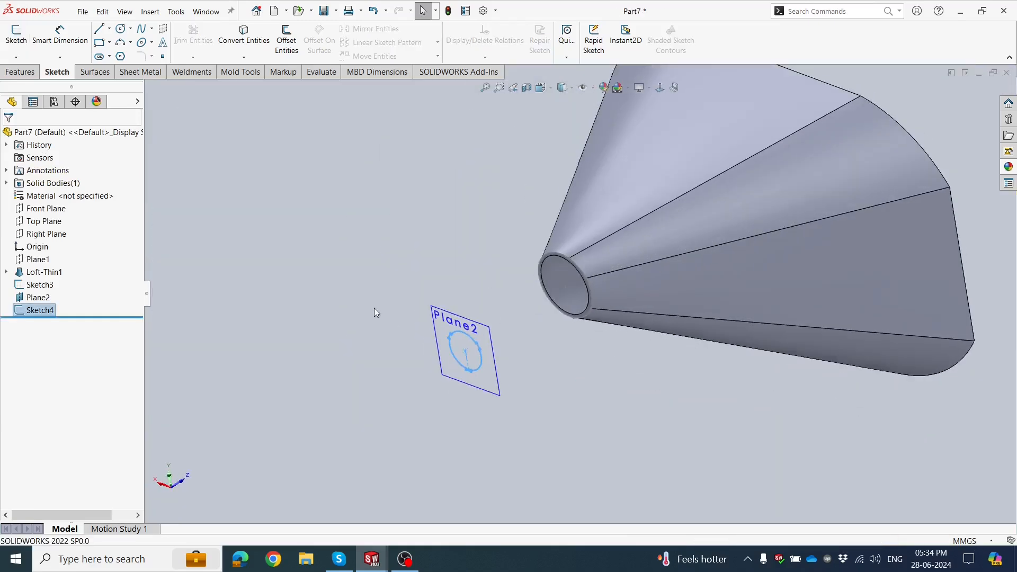
left_click(375, 311)
scroll(434, 339, "down", 2)
left_click(455, 308)
left_click(517, 278)
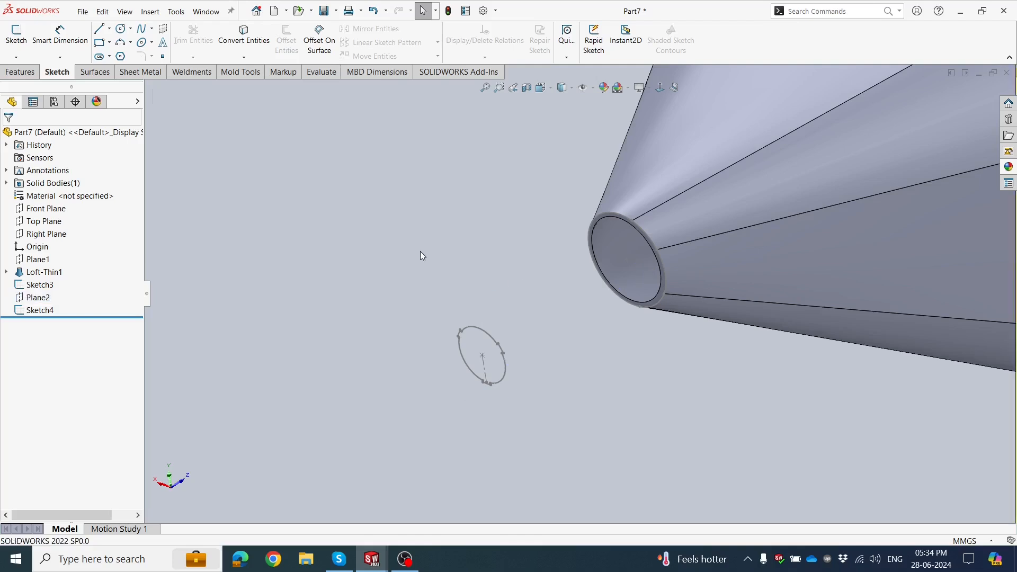
middle_click_drag(420, 254, 407, 239)
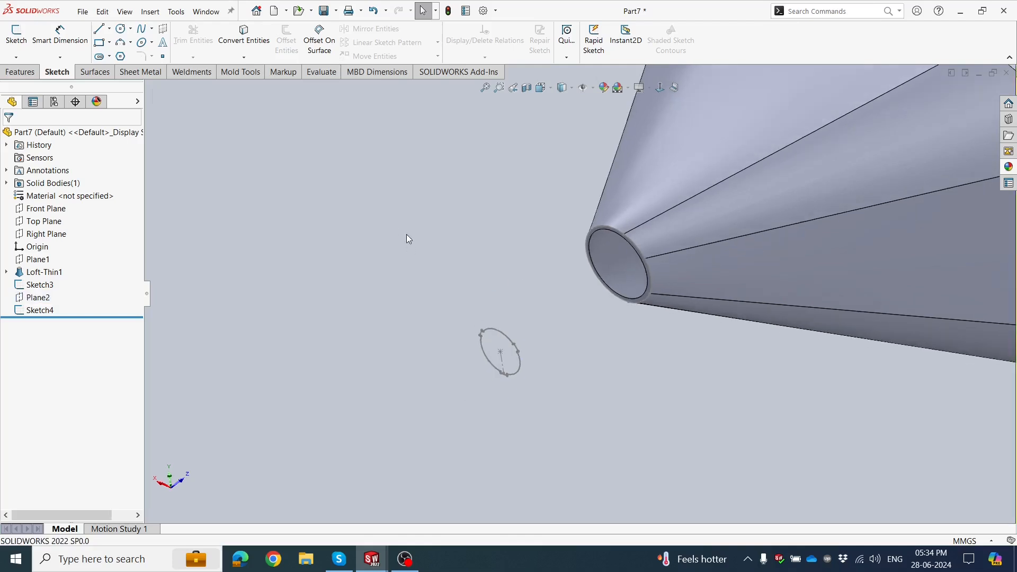
left_click(21, 72)
left_click(95, 43)
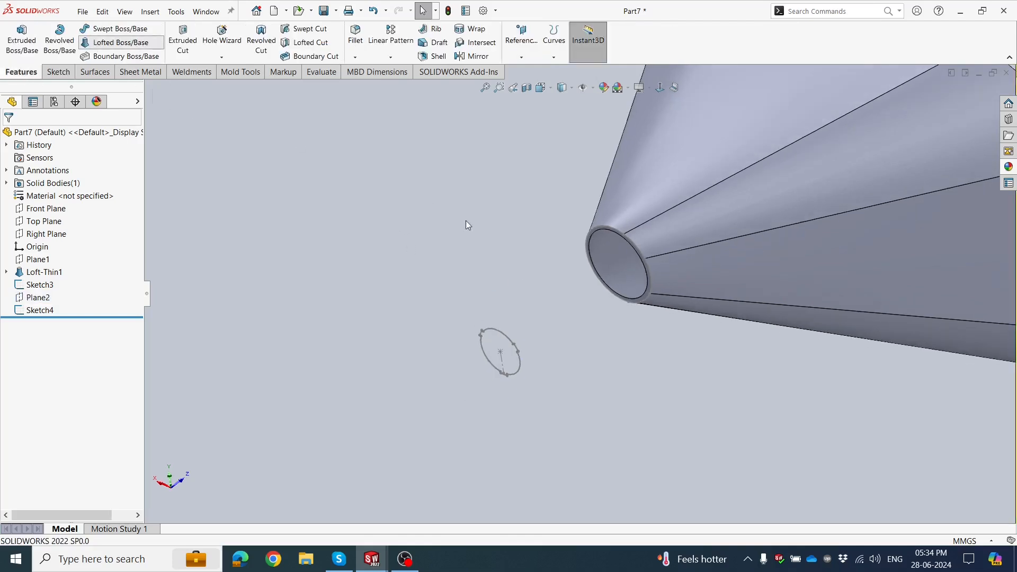
scroll(593, 252, "down", 1)
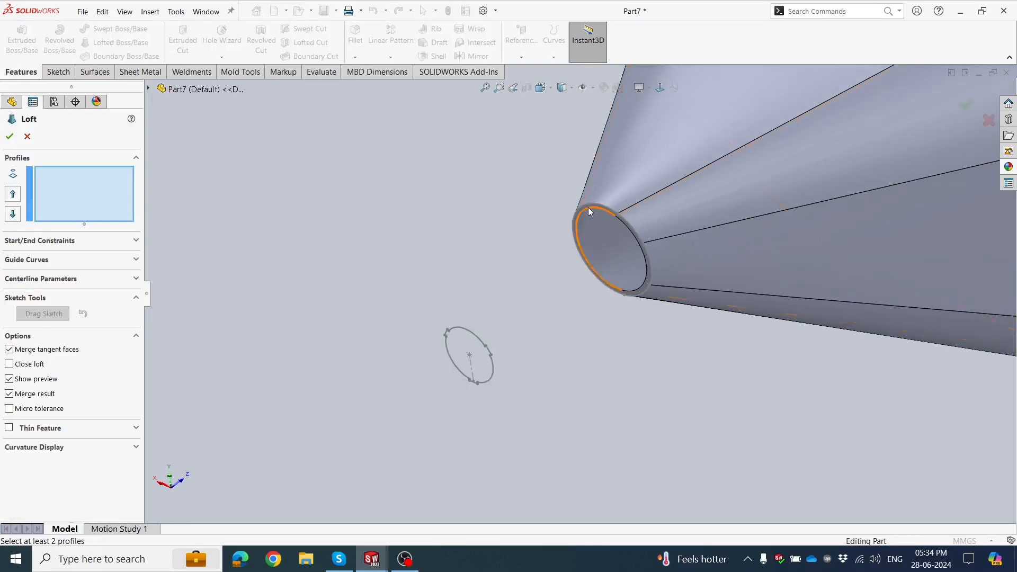
left_click(587, 202)
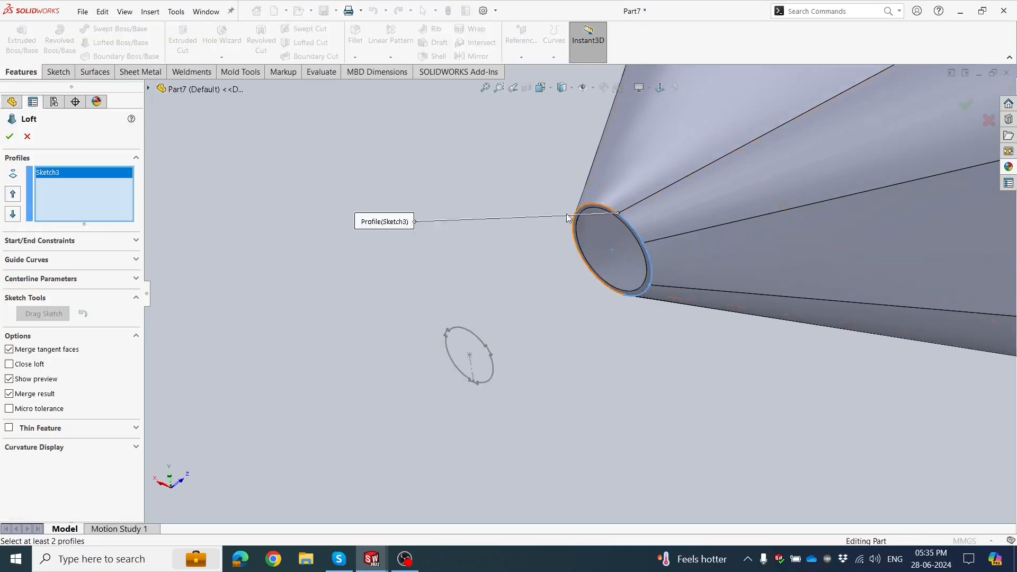
left_click(458, 329)
mouse_move(378, 304)
middle_mouse_down()
mouse_move(440, 431)
mouse_move(398, 414)
mouse_move(646, 405)
mouse_move(614, 377)
mouse_move(618, 386)
mouse_move(586, 247)
middle_mouse_up()
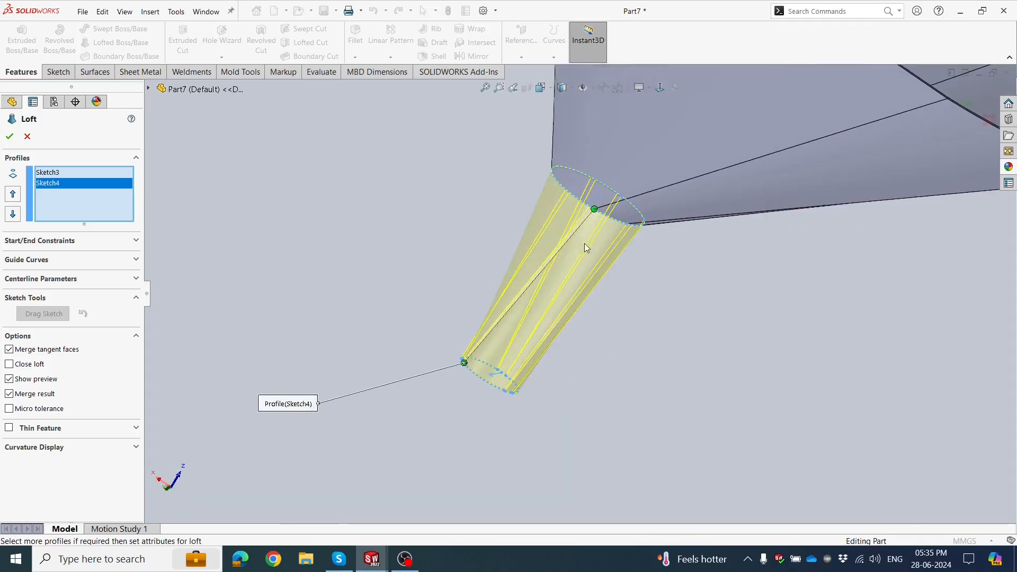
Adjust the loft connector on the ribbed profile to line up with the connector on the outlet circle.
scroll(488, 371, "down", 3)
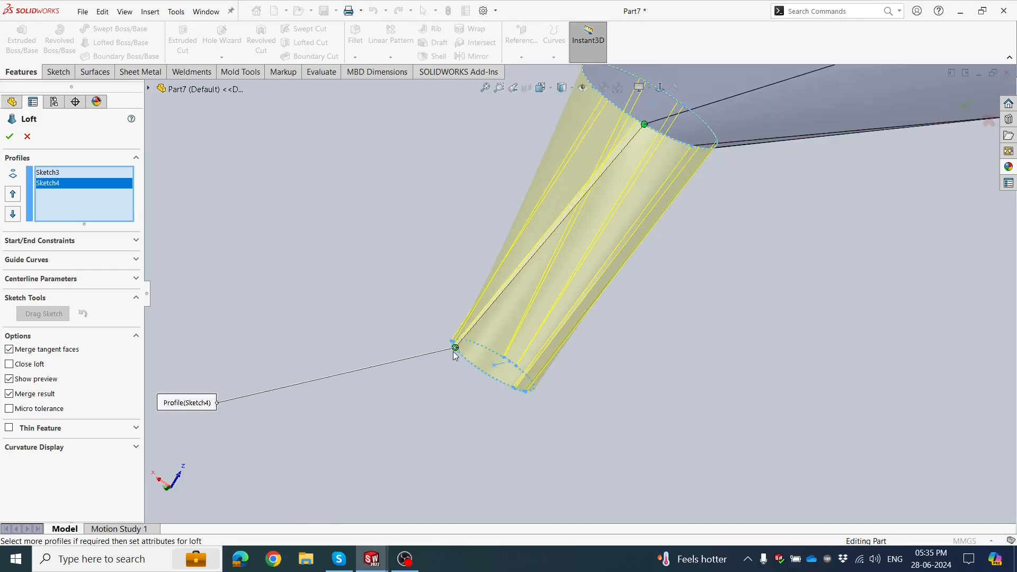
left_click_drag(455, 348, 474, 365)
left_click_drag(513, 389, 495, 381)
middle_click_drag(454, 350, 708, 197)
scroll(710, 342, "down", 5)
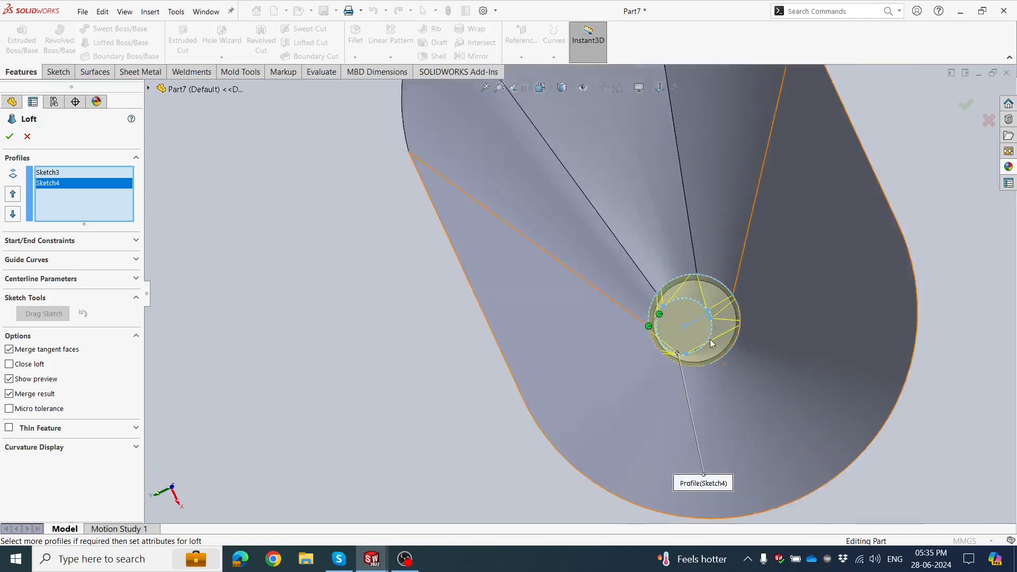
Make the loft a one-direction thin feature with reversed wall direction and 3 mm thickness, and accept it.
middle_click_drag(678, 327, 656, 377)
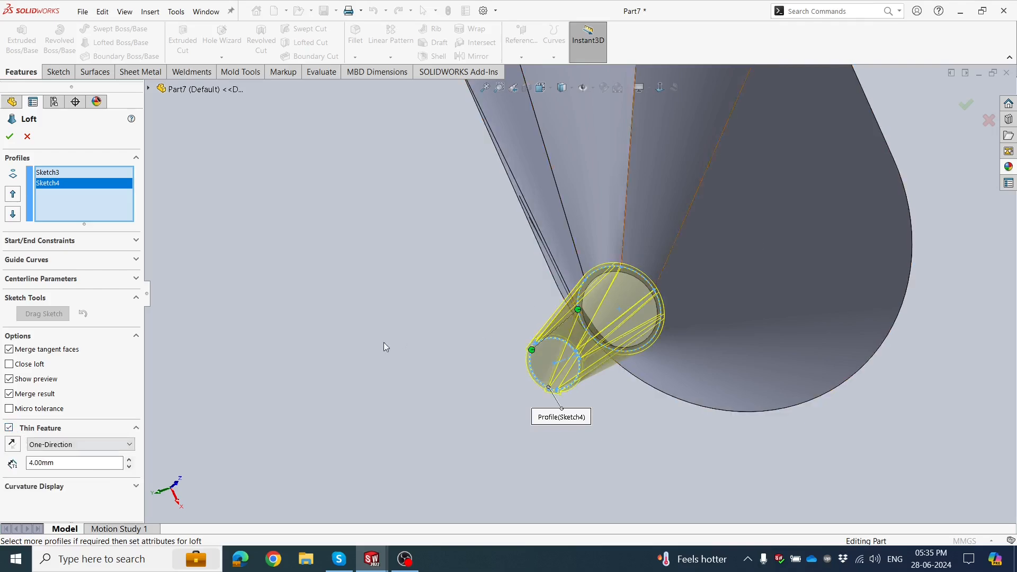
scroll(380, 343, "up", 2)
scroll(680, 318, "down", 1)
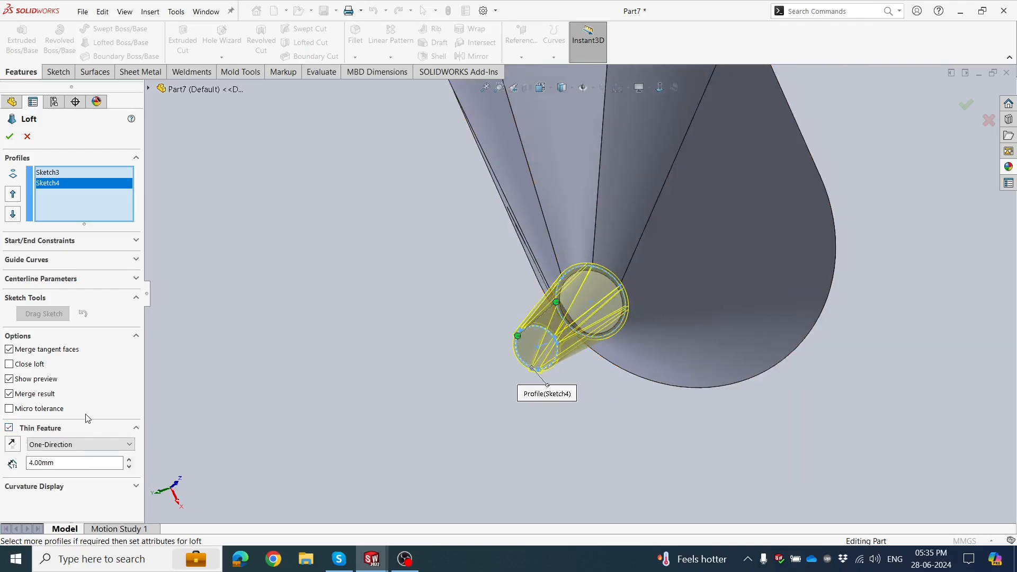
middle_click_drag(385, 308, 366, 285)
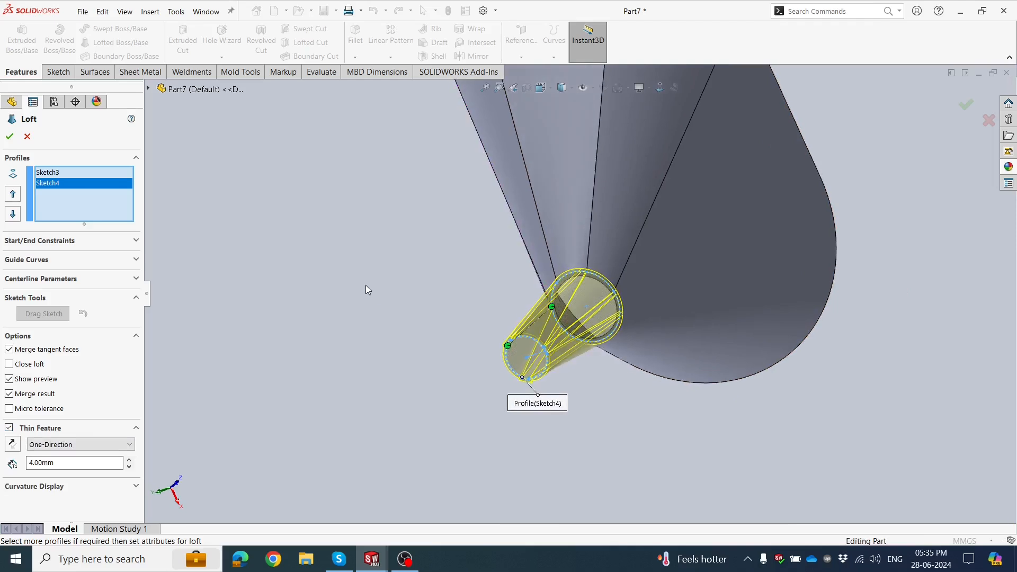
left_click(13, 444)
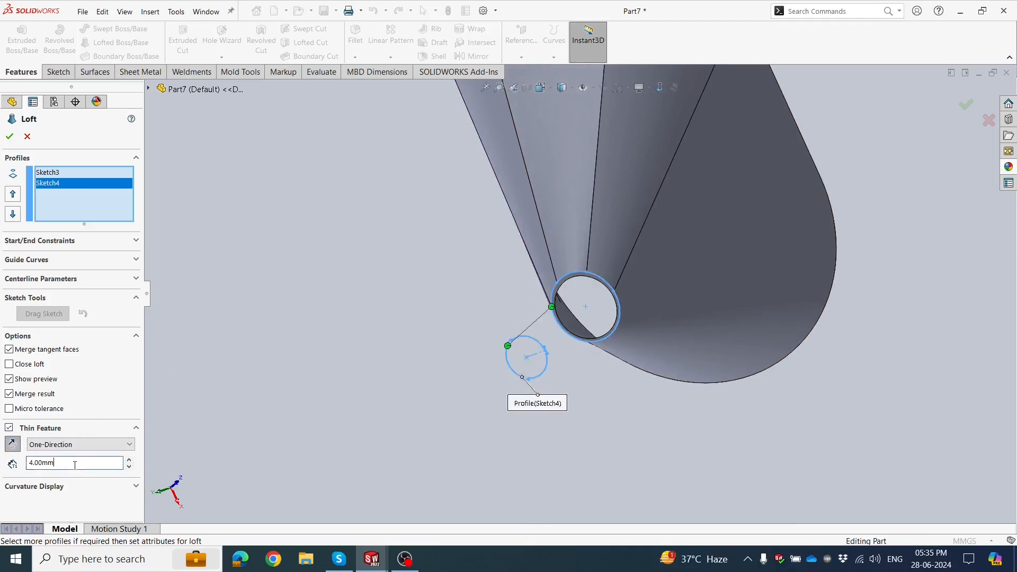
key("Return")
scroll(580, 299, "down", 2)
scroll(587, 326, "down", 4)
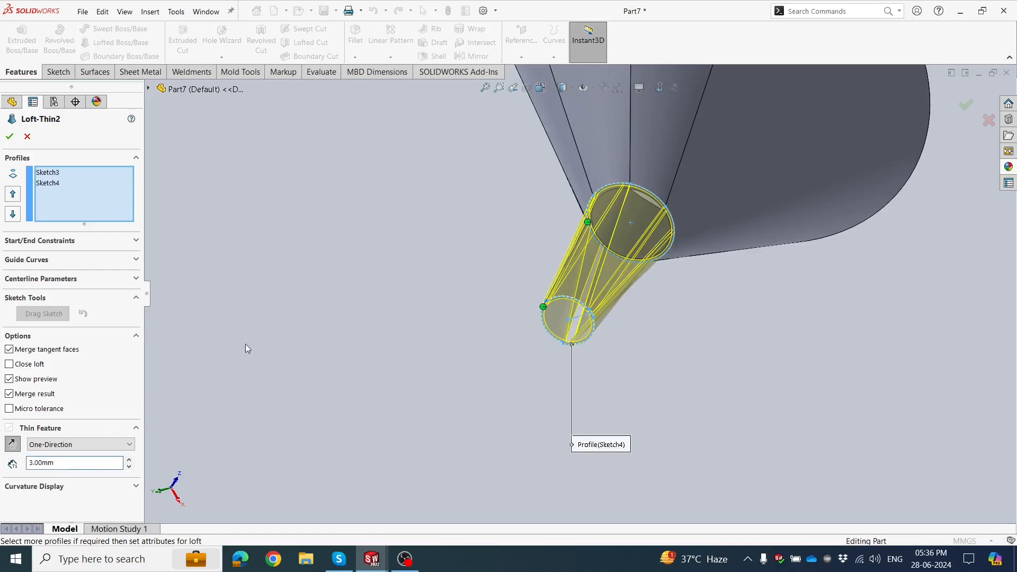
scroll(616, 169, "down", 3)
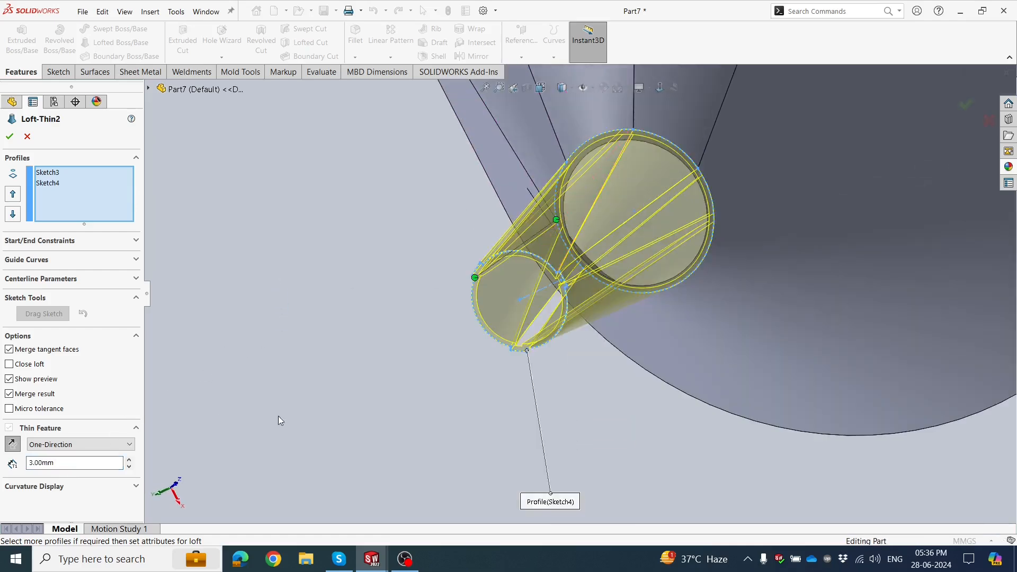
scroll(385, 336, "up", 2)
scroll(386, 337, "up", 1)
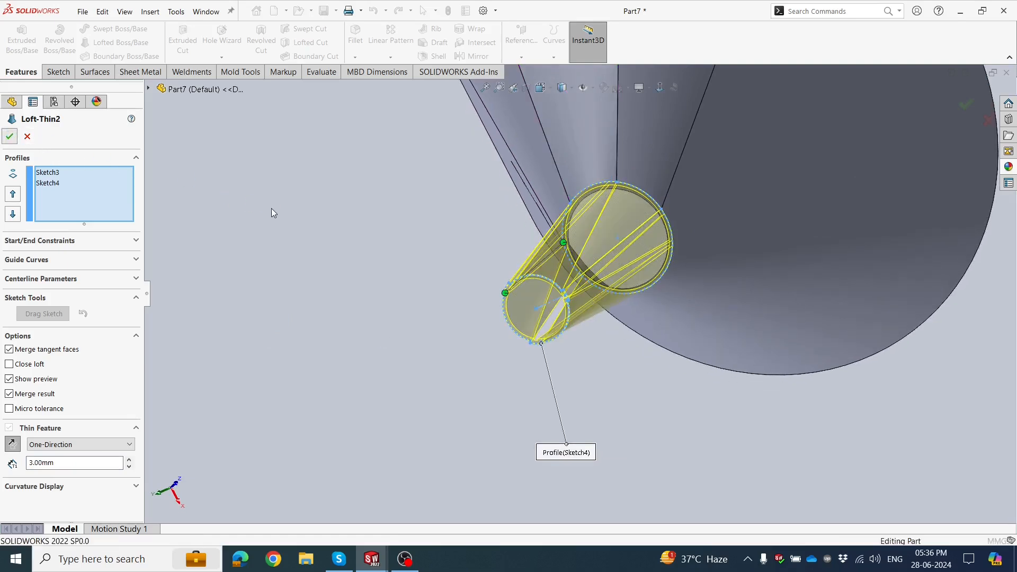
scroll(368, 234, "up", 6)
Examine the new outlet loft through the funnel's opening and where it joins the funnel body.
middle_click_drag(611, 261, 659, 488)
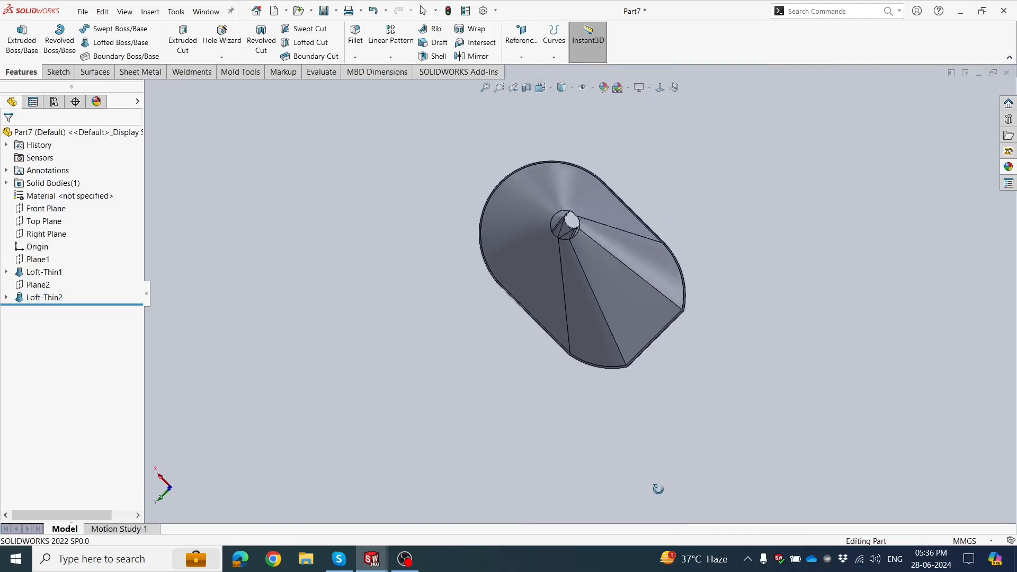
scroll(608, 237, "down", 3)
middle_click_drag(559, 266, 582, 210)
scroll(513, 234, "down", 6)
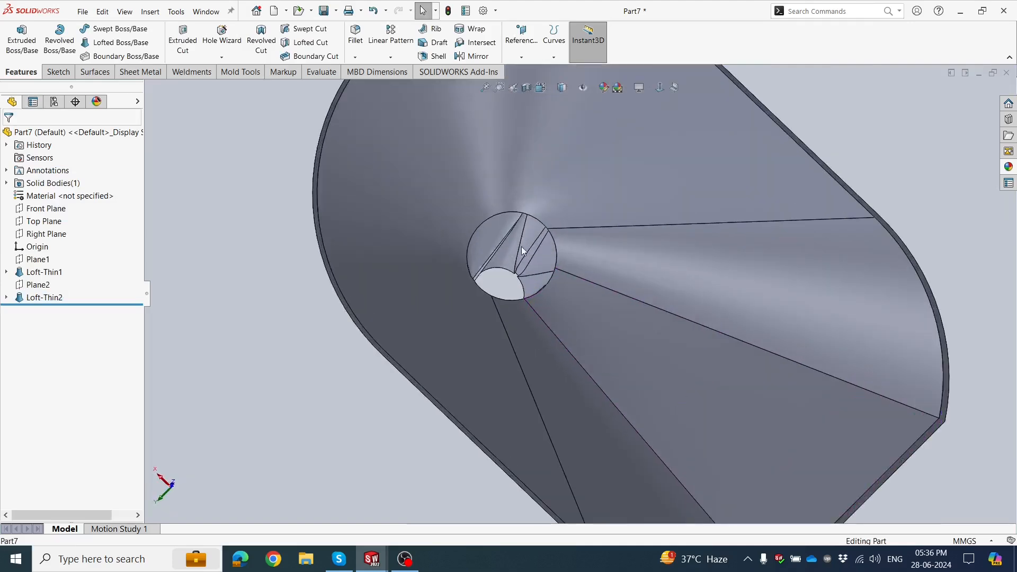
middle_click_drag(524, 263, 398, 270)
scroll(399, 271, "up", 5)
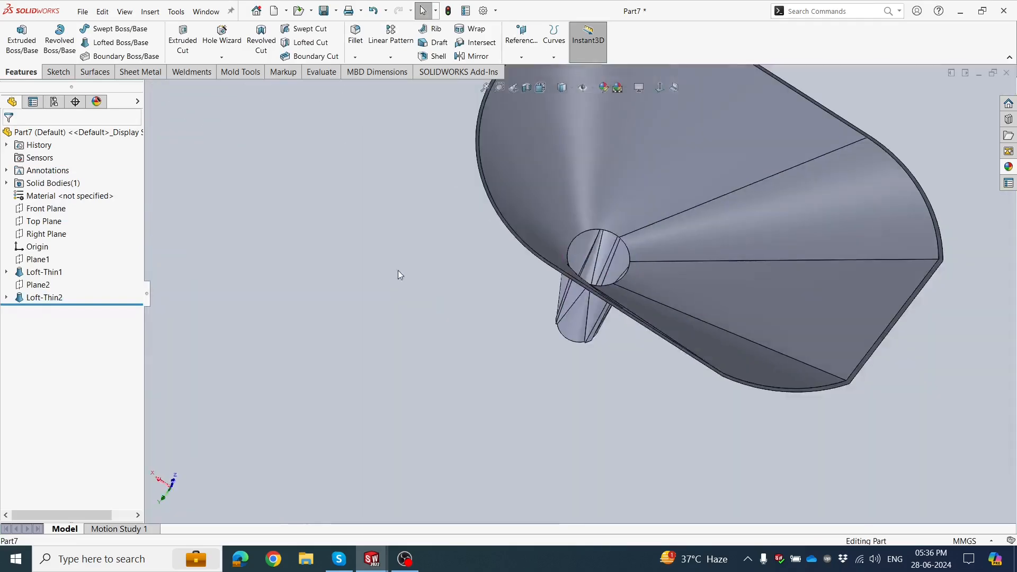
middle_click_drag(605, 285, 654, 273)
scroll(660, 280, "down", 1)
scroll(660, 279, "down", 3)
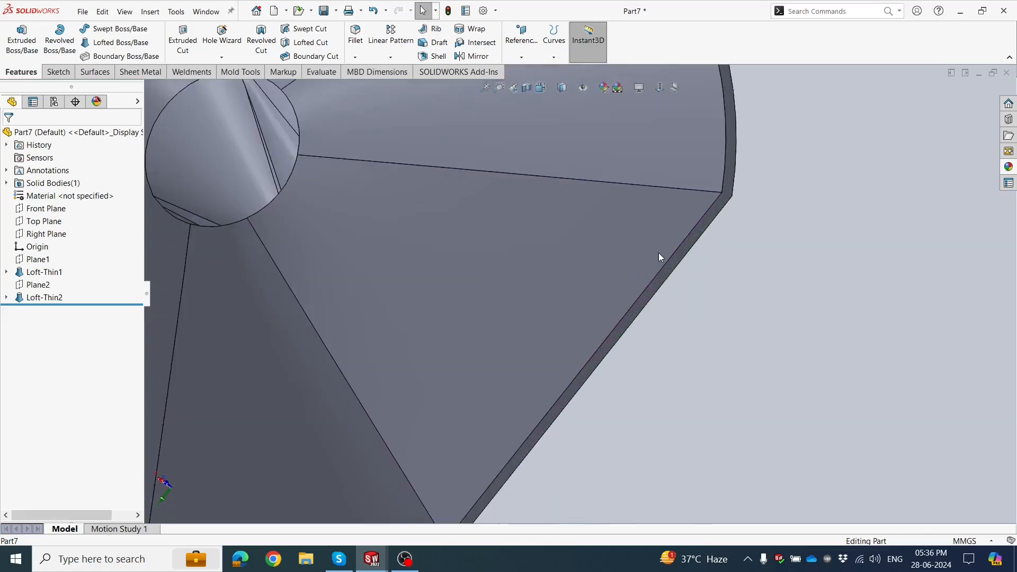
Start a sketch on the funnel's wide rim face and convert the face's edges into sketch entities.
left_click(681, 257)
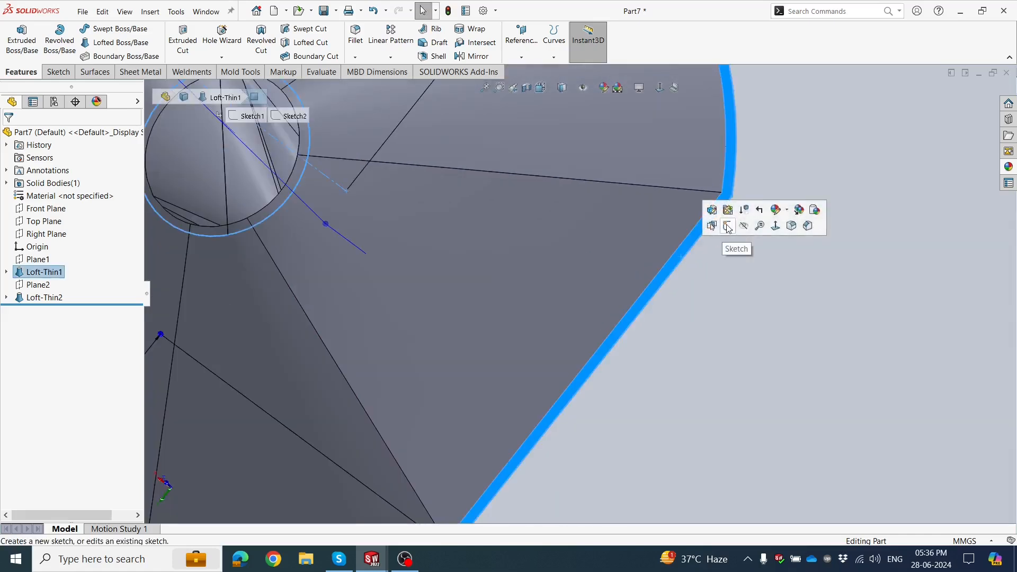
left_click(731, 232)
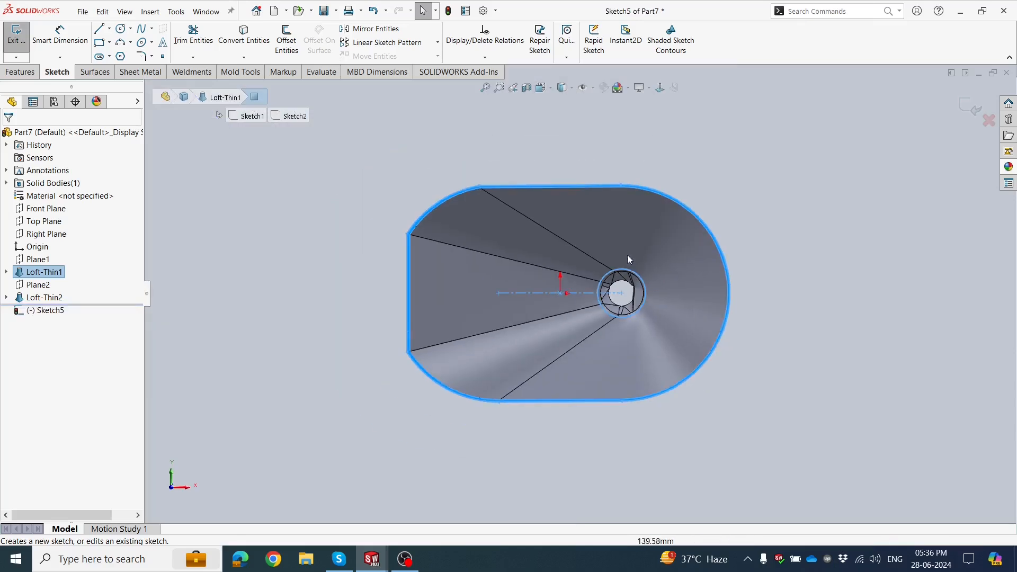
left_click(244, 35)
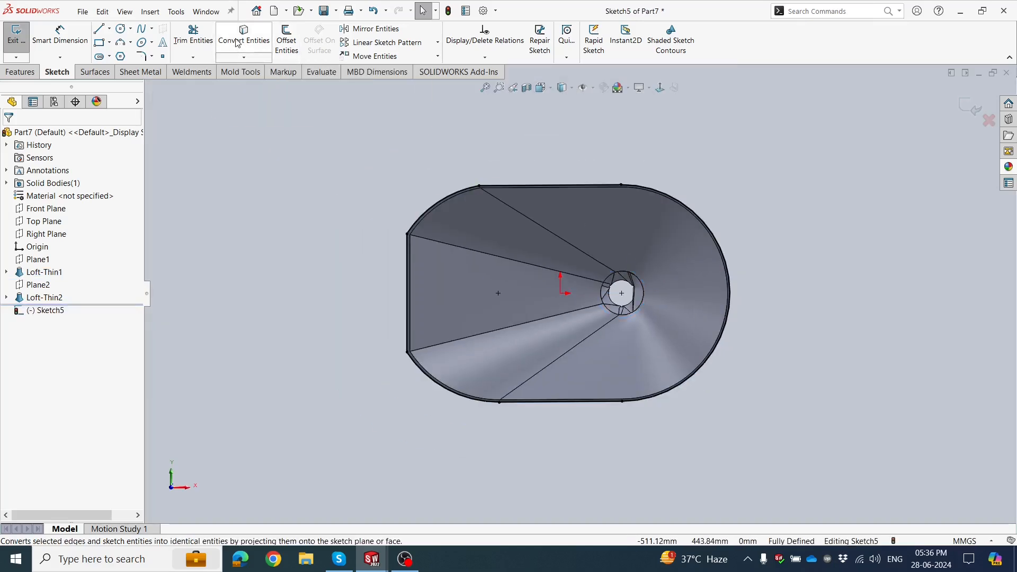
Offset the rim's outer outline outward by 10 mm as a chain with its dimension added.
scroll(623, 319, "down", 1)
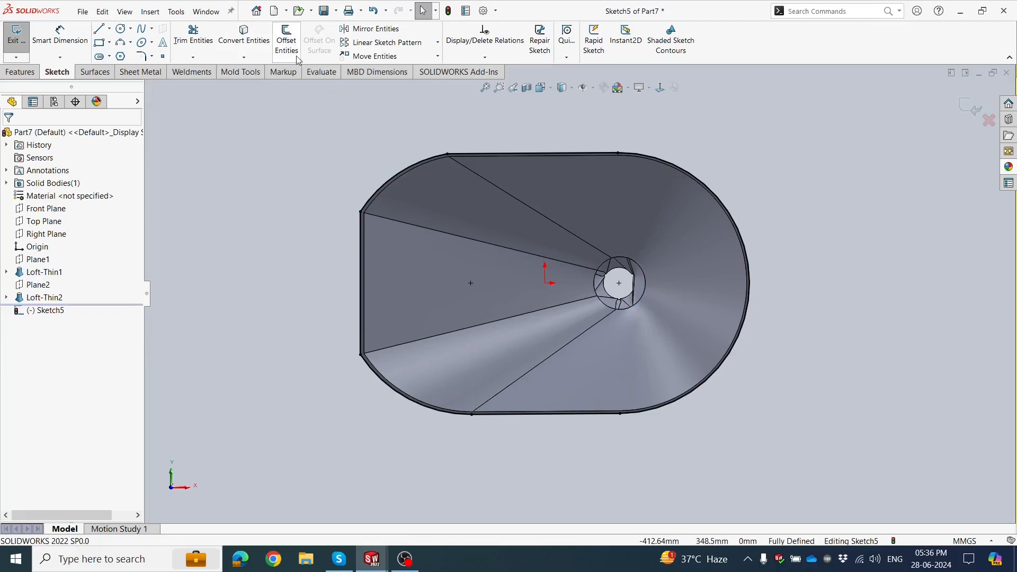
left_click(287, 41)
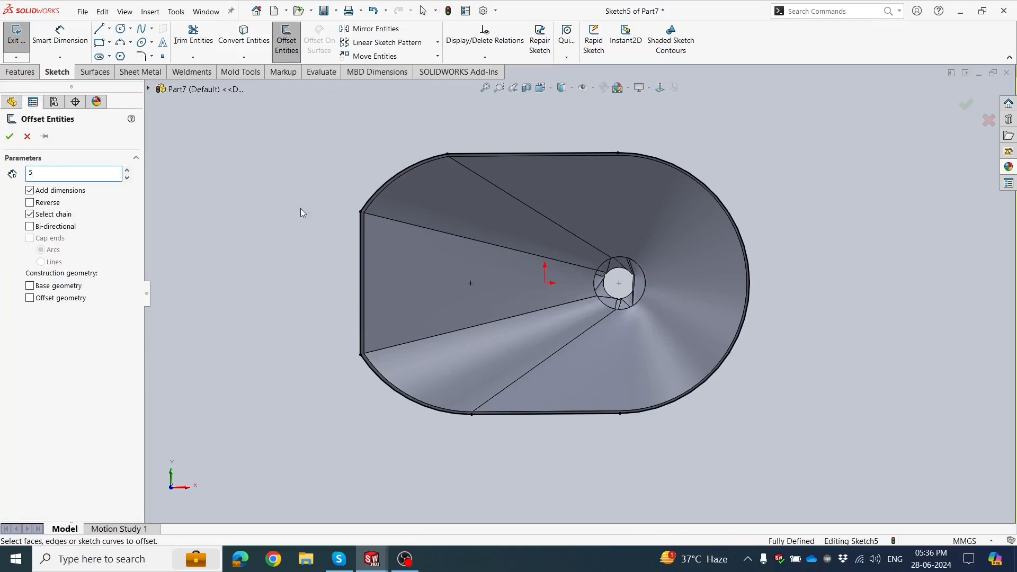
key("Return")
left_click(381, 177)
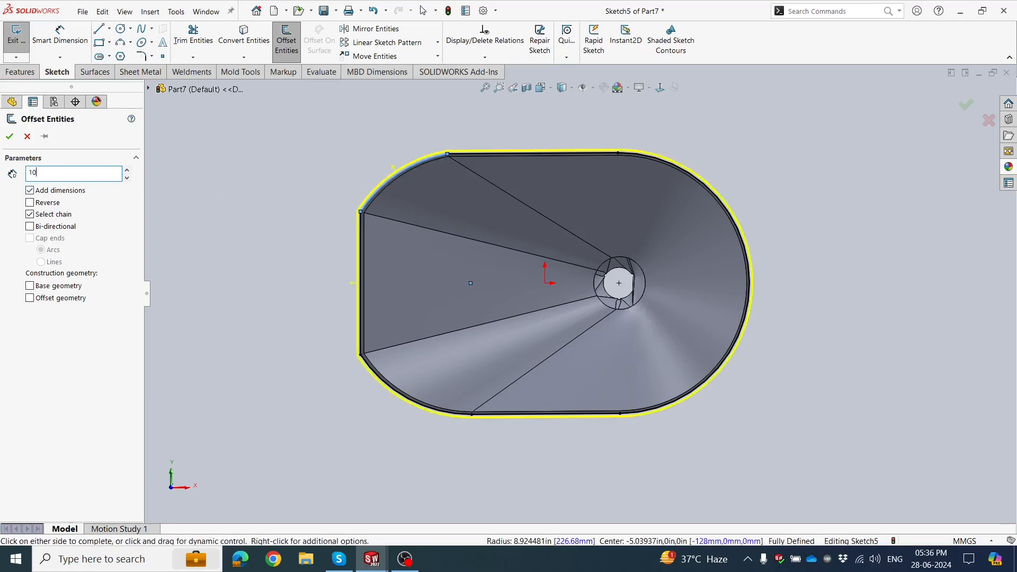
left_click(245, 157)
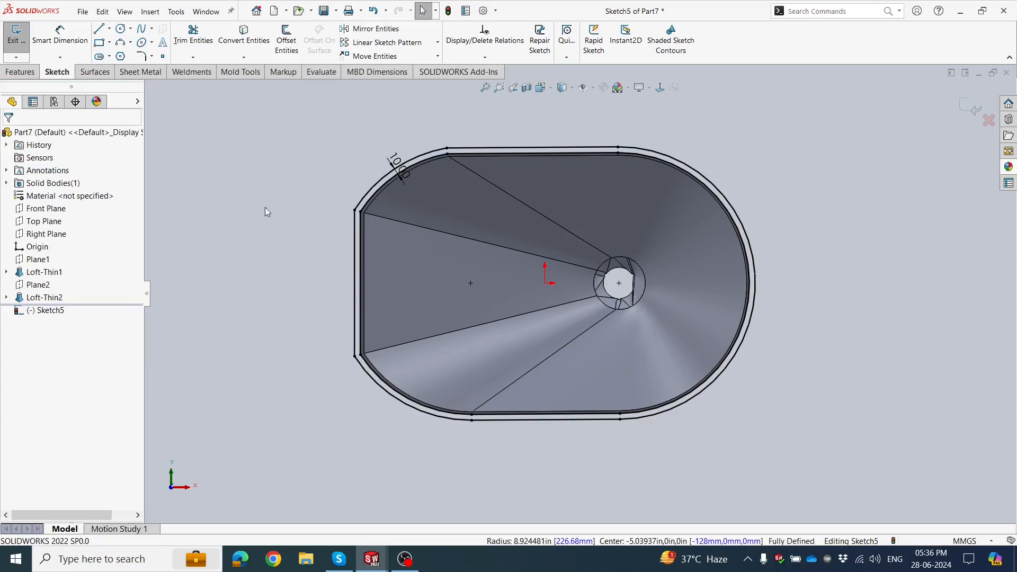
Set the rim outline's offset distance to 20 mm.
double_click(395, 170)
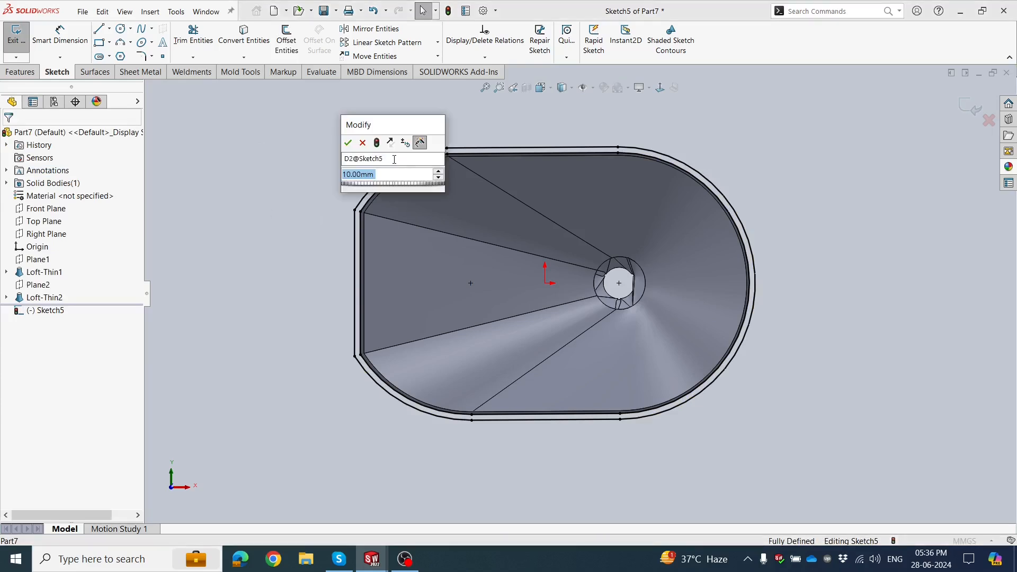
left_click(438, 171)
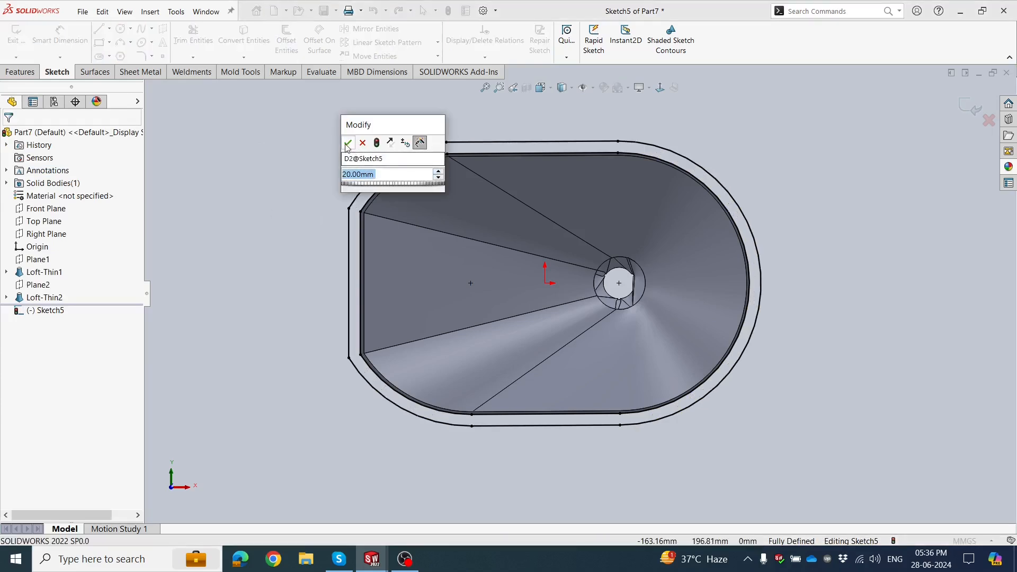
key("Return")
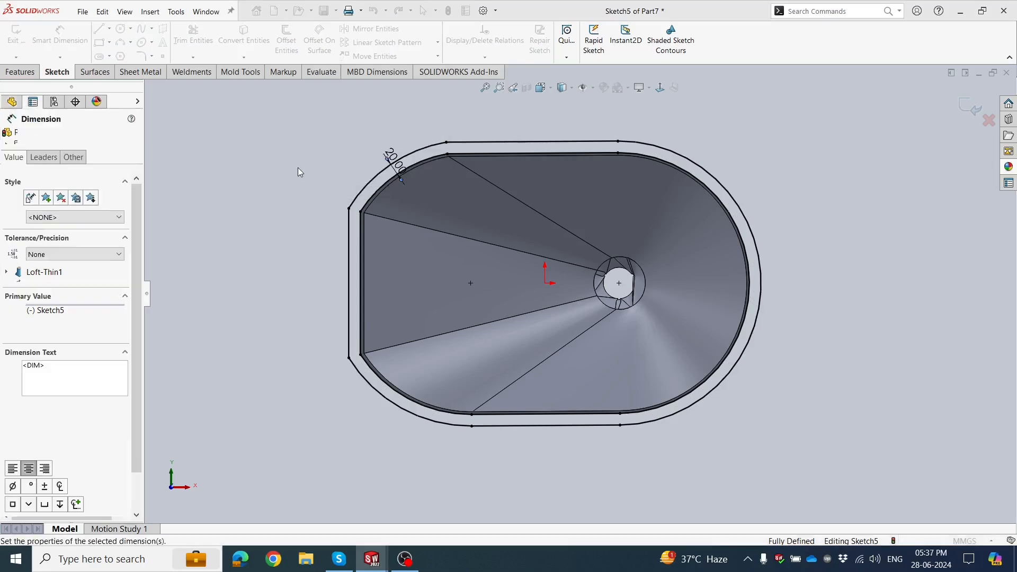
left_click(267, 205)
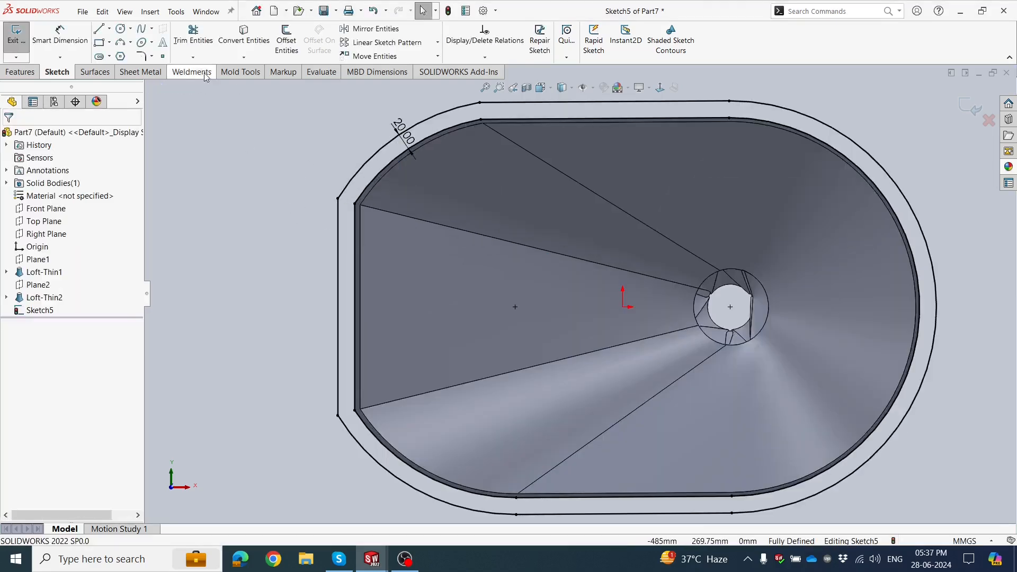
Delete the straight vertical segment of the offset outline at the funnel's flat end.
left_click(338, 227)
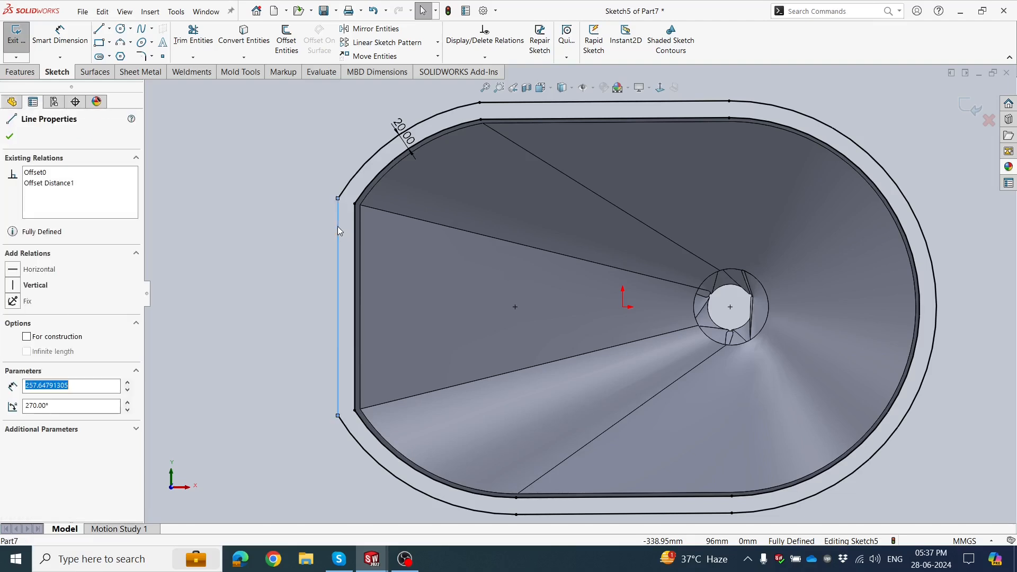
right_click(338, 226)
left_click(372, 392)
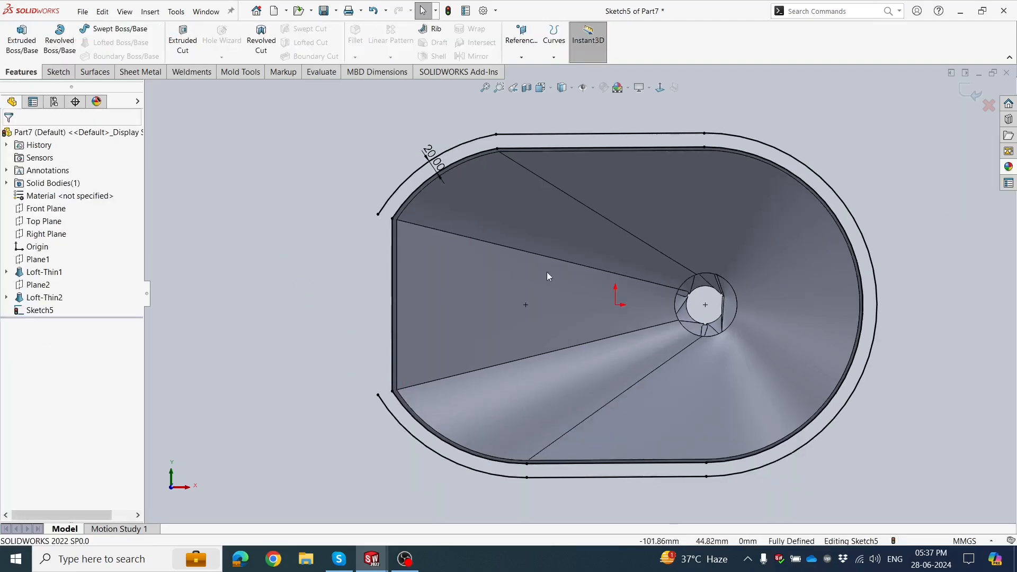
Set the remaining rim outline's offset distance to 30 mm.
scroll(546, 272, "down", 1)
left_click(415, 135)
double_click(415, 134)
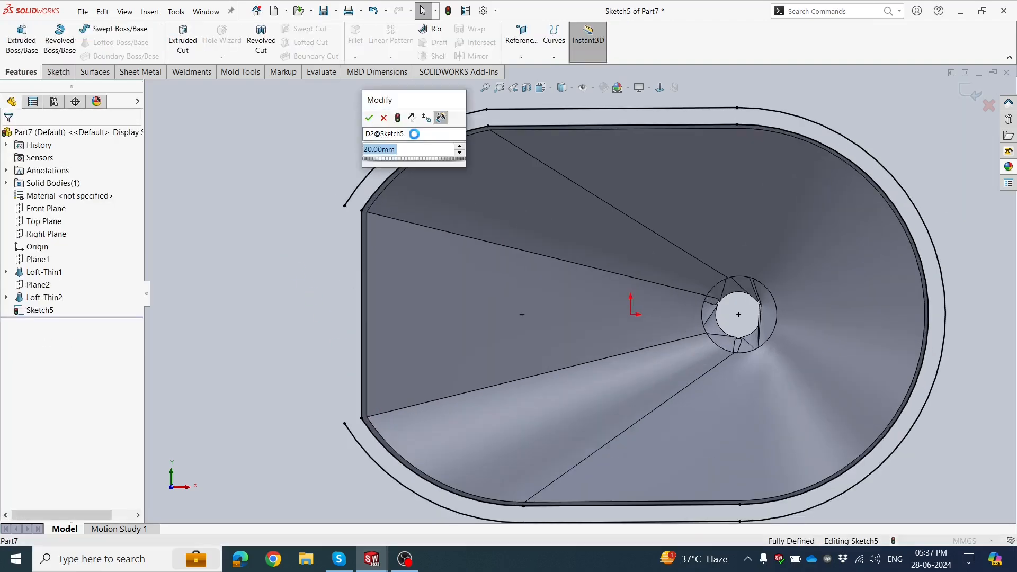
type("50")
key("Return")
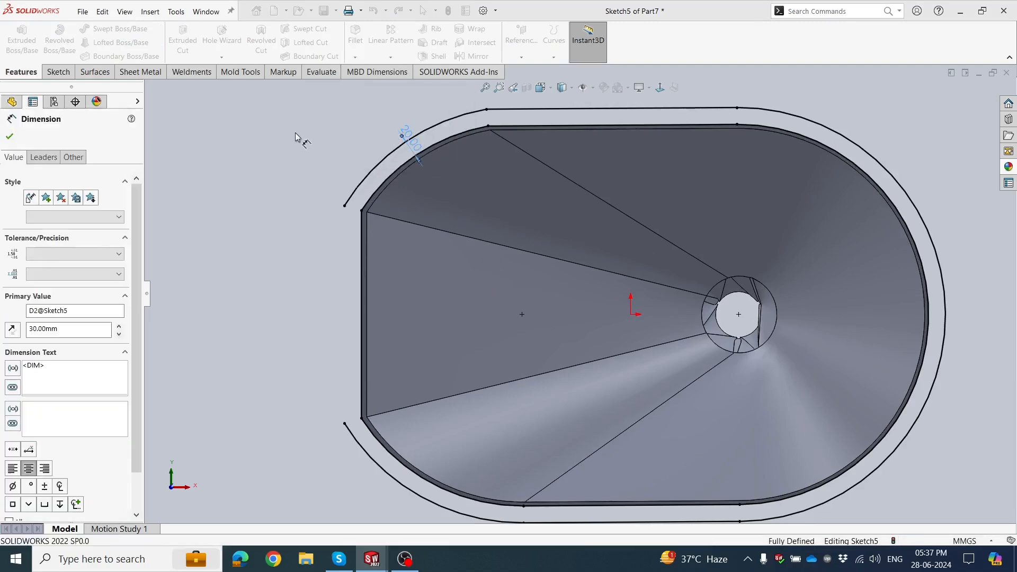
left_click(294, 133)
scroll(295, 132, "up", 1)
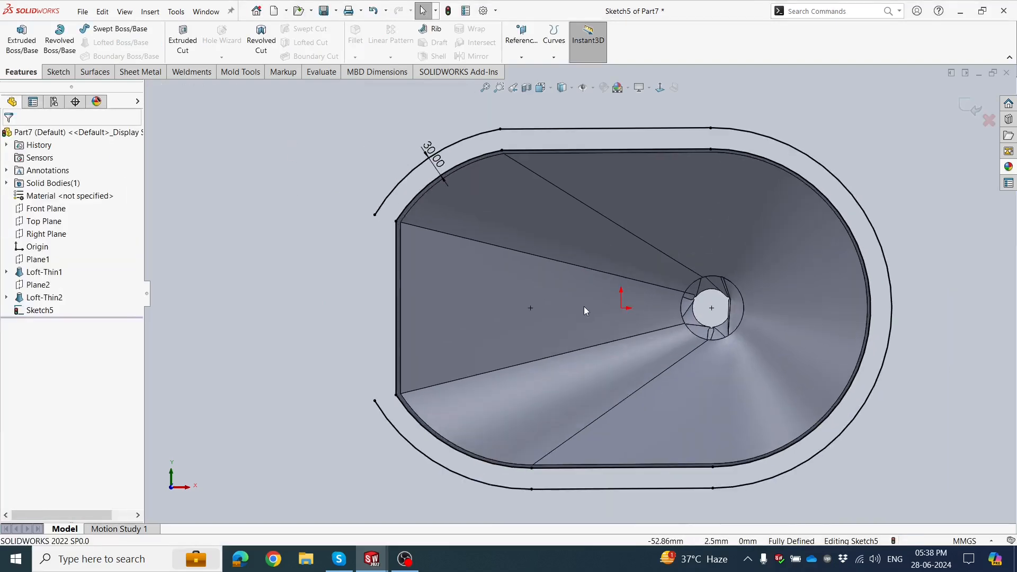
scroll(584, 306, "down", 1)
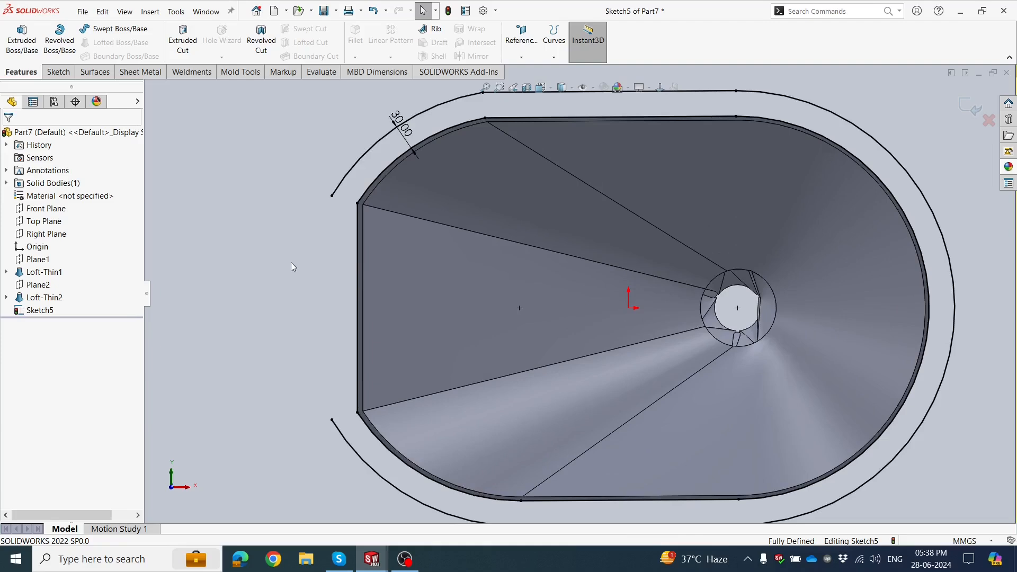
scroll(392, 233, "up", 1)
scroll(440, 189, "down", 2)
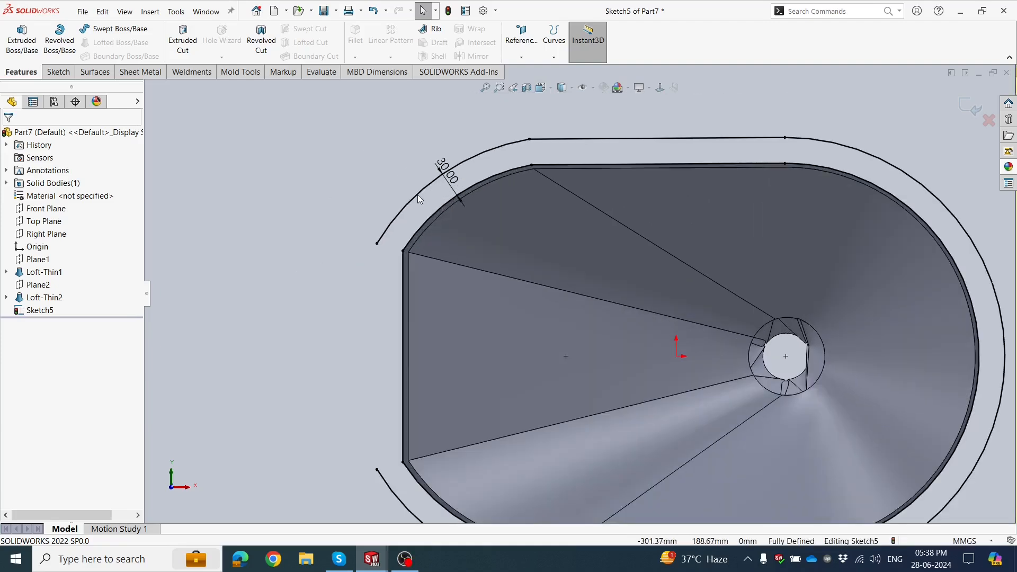
Delete the two offset arcs on either side of the open flat end, keeping the straight sides and far arc.
left_click(418, 195)
key("Delete")
key("f")
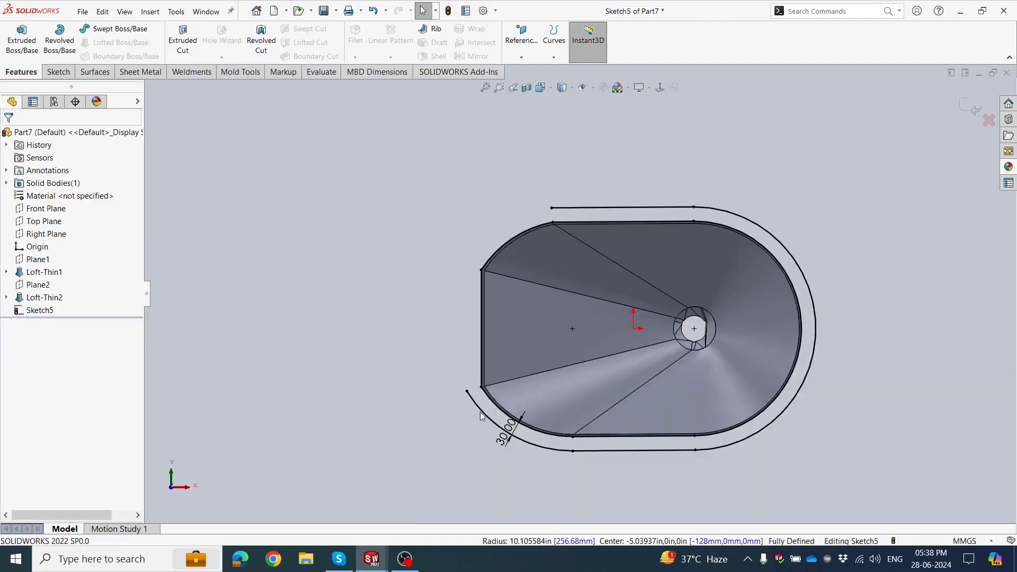
left_click(477, 408)
key("Delete")
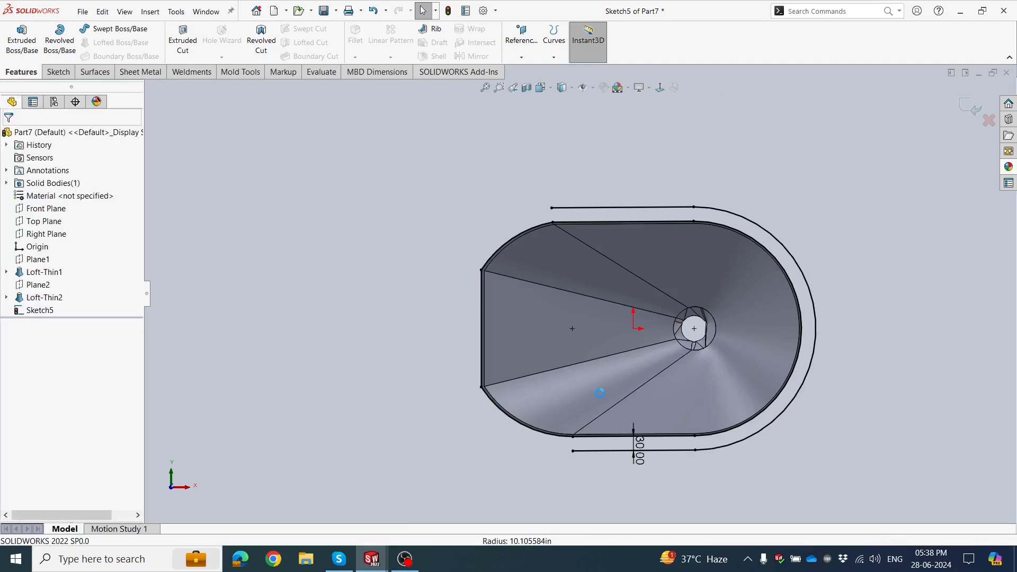
key("f")
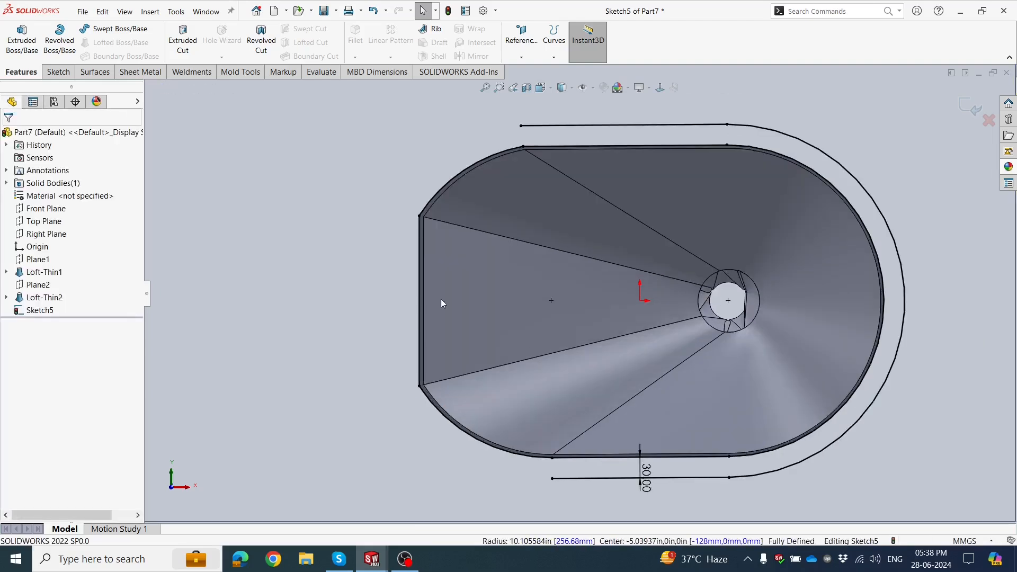
Close the offset outline at the flat end with a three-point arc of about 256 mm radius joining the straight sides' free ends.
left_click(58, 72)
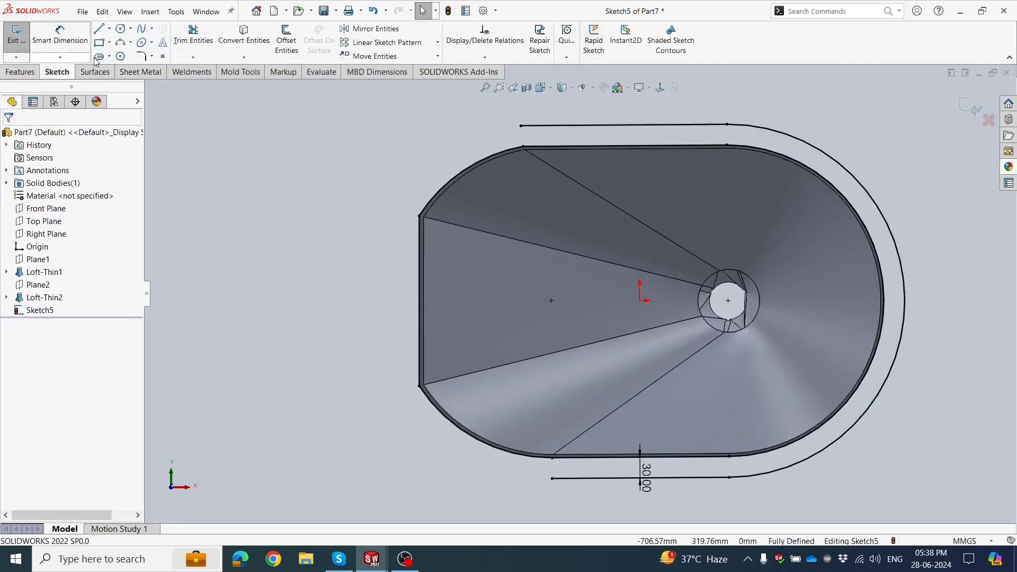
left_click(120, 43)
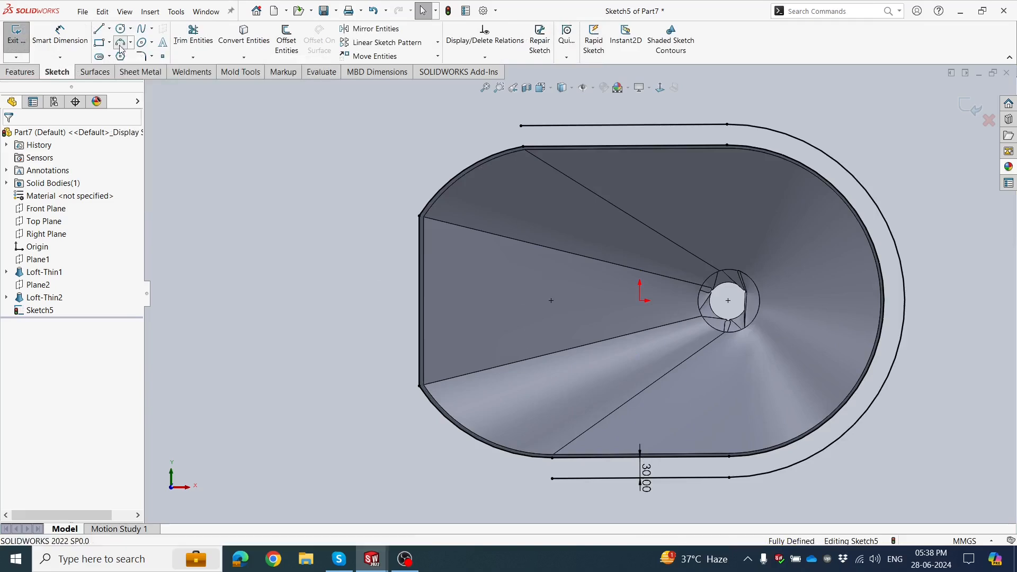
left_click(521, 126)
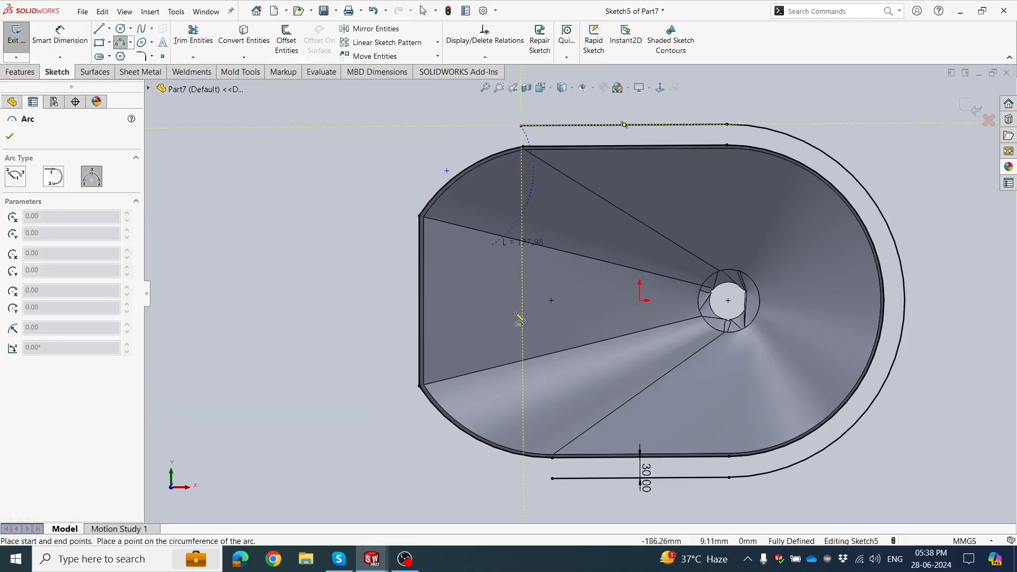
left_click(552, 479)
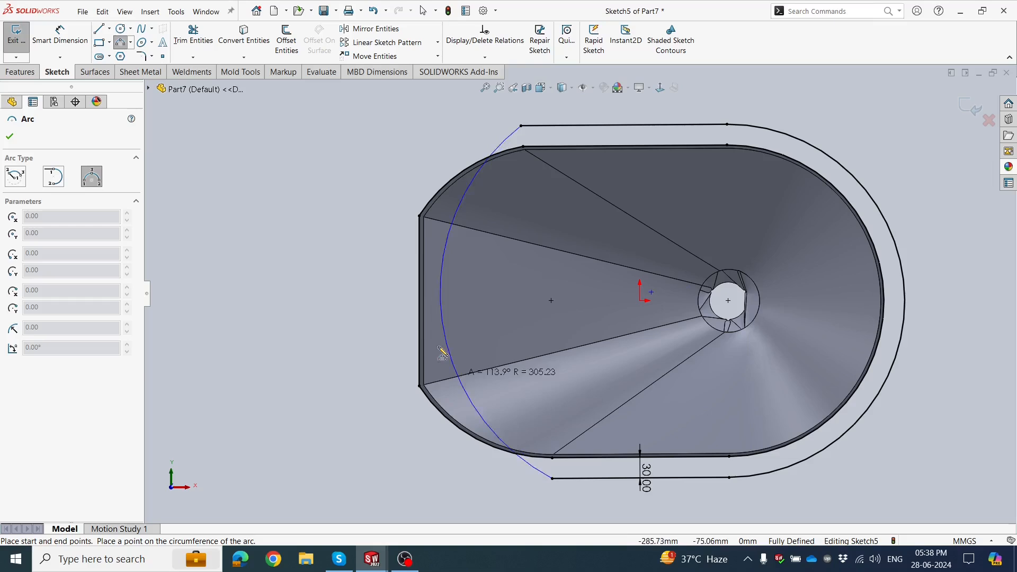
left_click(365, 316)
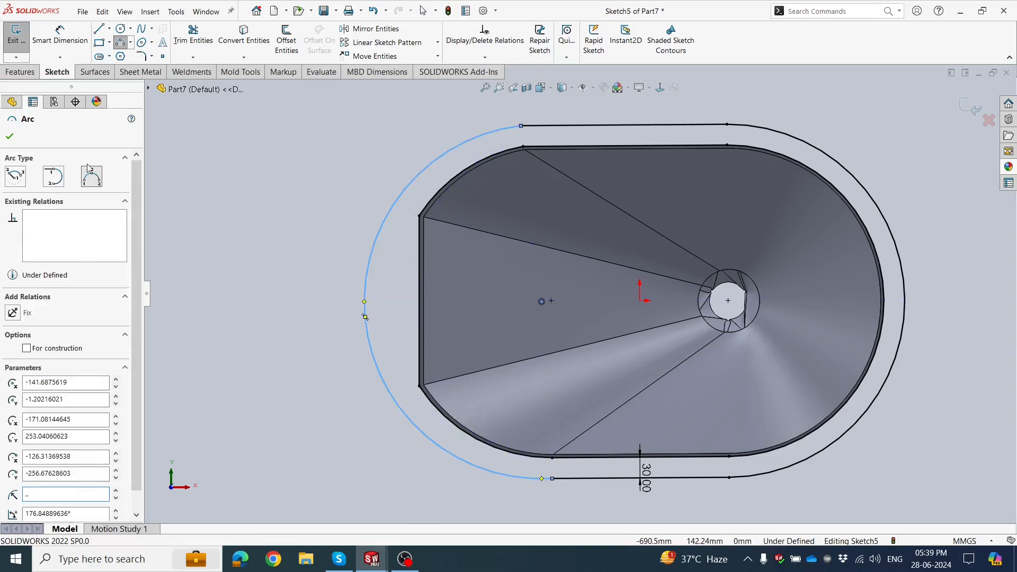
left_click(10, 137)
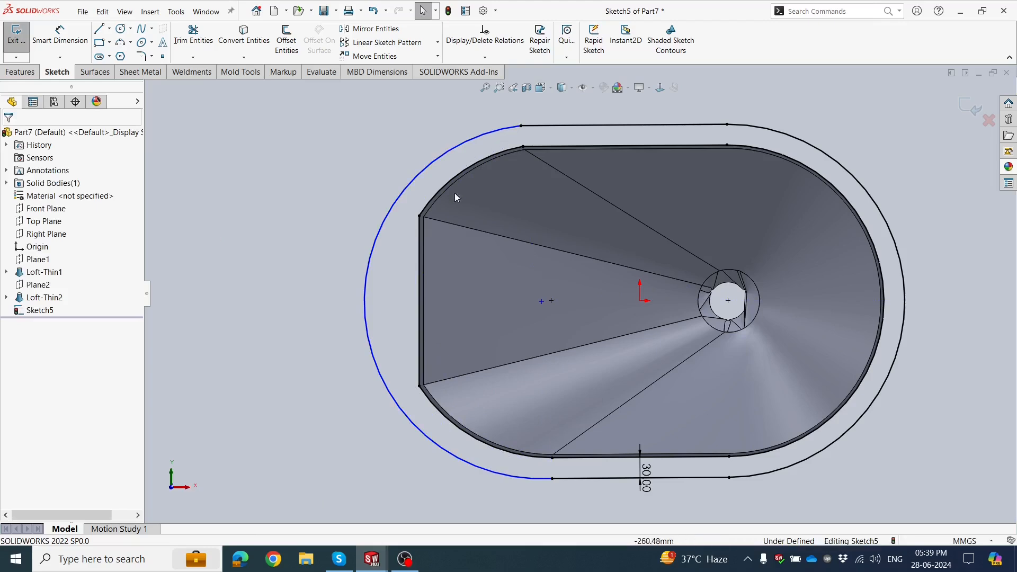
Make the new end arc tangent to the lower straight side of the offset outline.
left_click(370, 268)
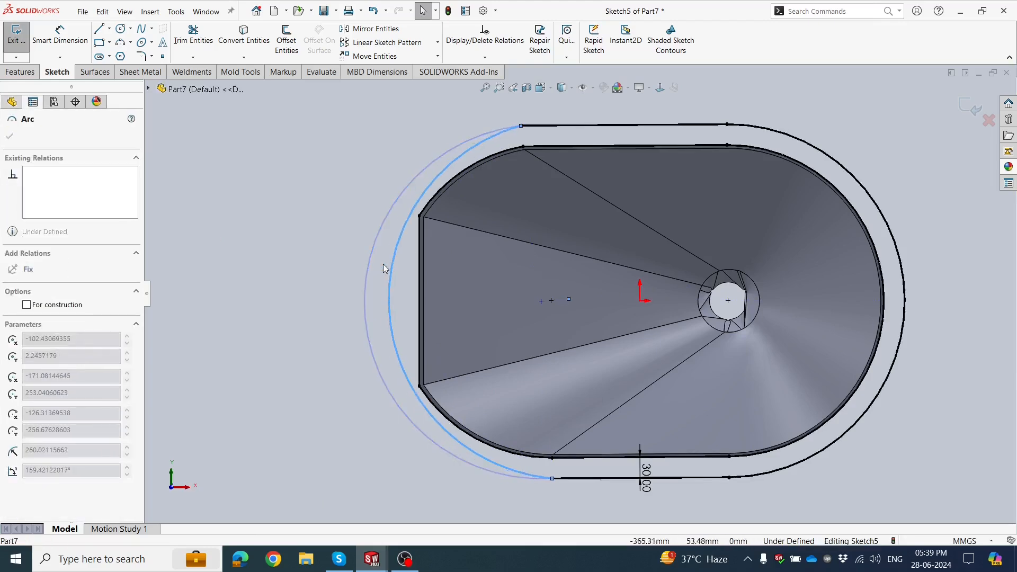
left_click(292, 281)
scroll(559, 492, "down", 2)
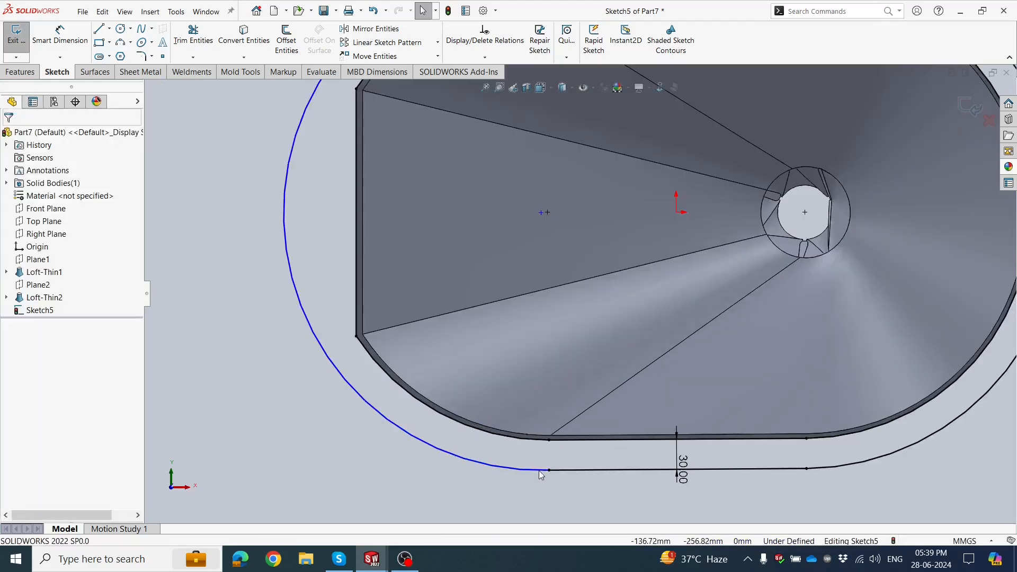
left_click(543, 471)
left_click(561, 469, "ctrl")
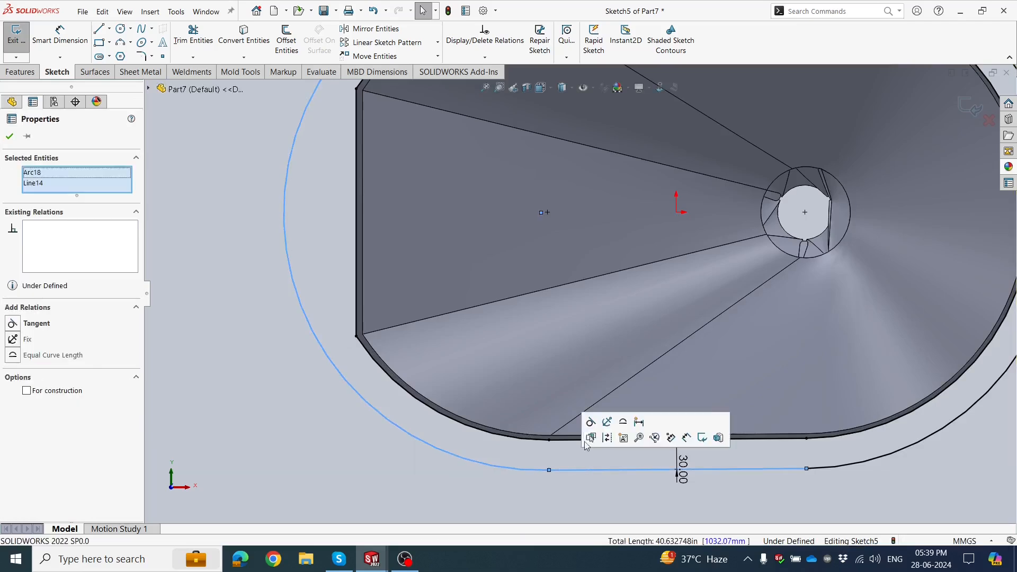
left_click(591, 421)
left_click(497, 473)
key("f")
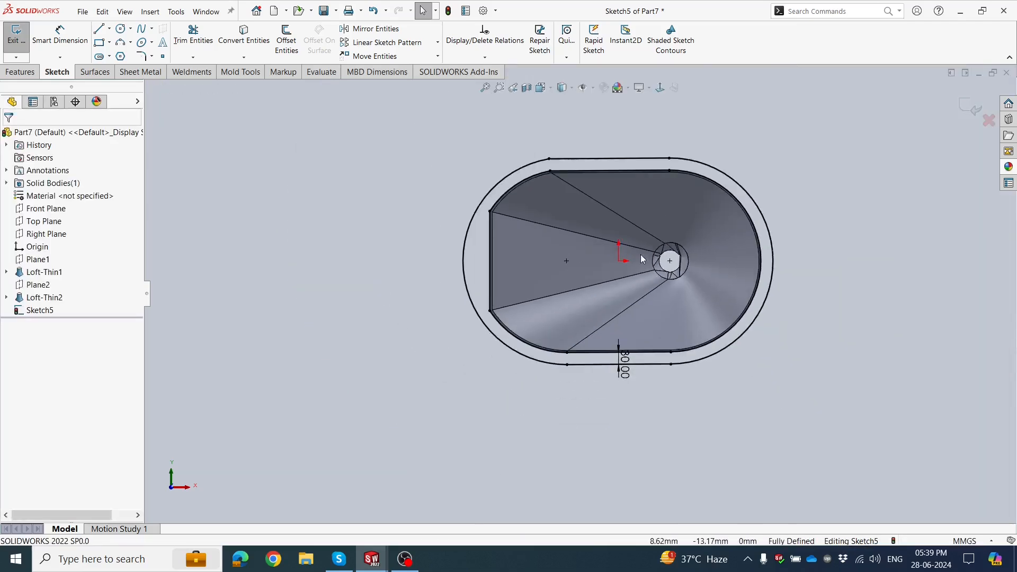
Extrude the rim sketch as a blind 10 mm boss in the reversed direction, toward the outlet, with merge result on.
scroll(710, 219, "down", 1)
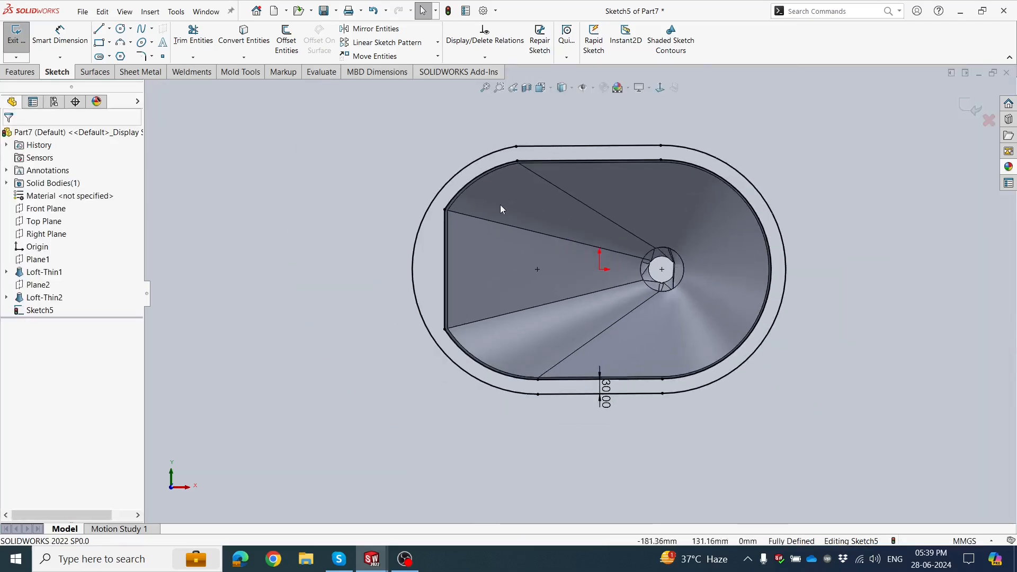
left_click(27, 74)
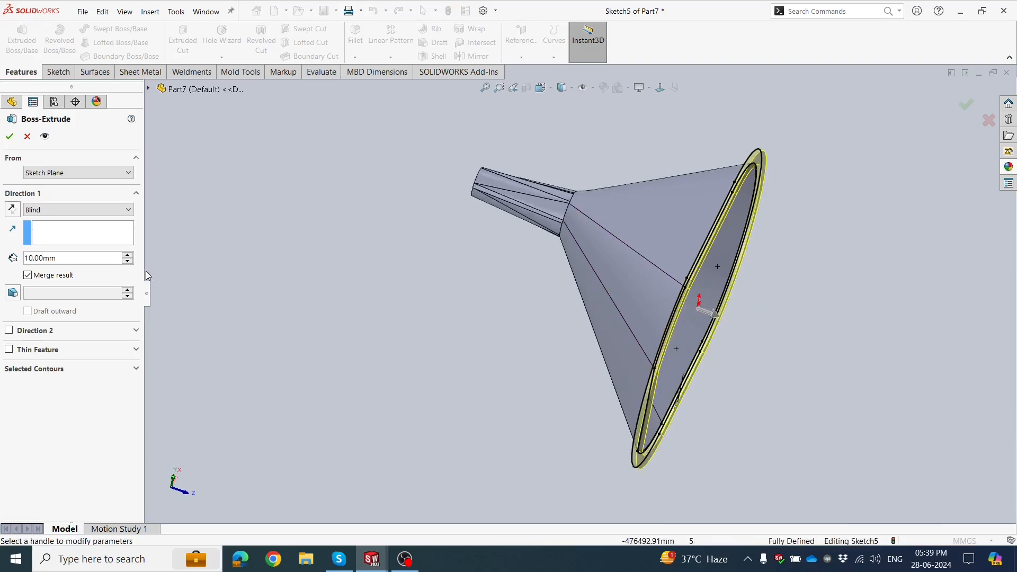
middle_click_drag(383, 294, 297, 217)
middle_click_drag(325, 291, 422, 304)
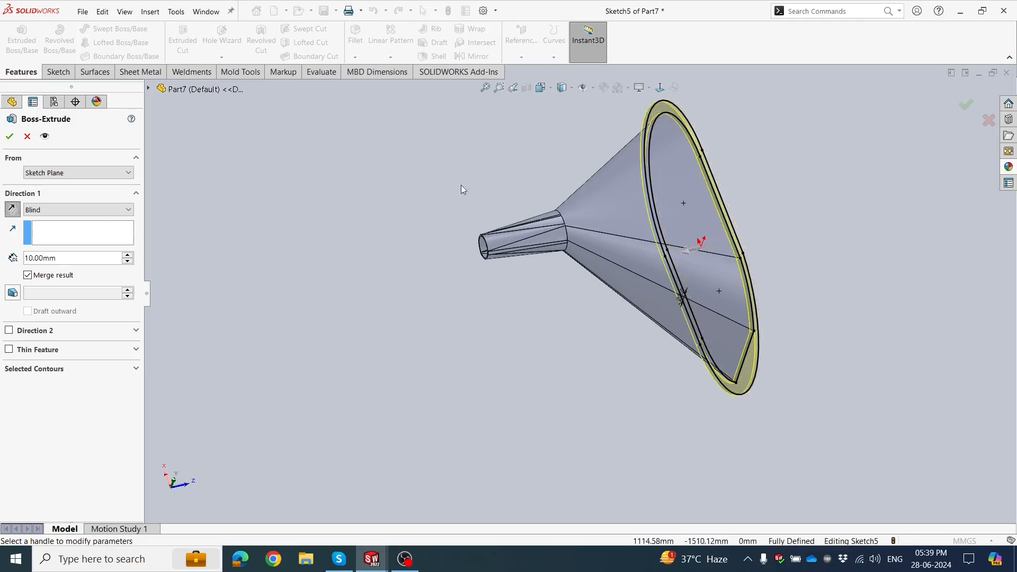
middle_click_drag(461, 186, 462, 234)
left_click(10, 136)
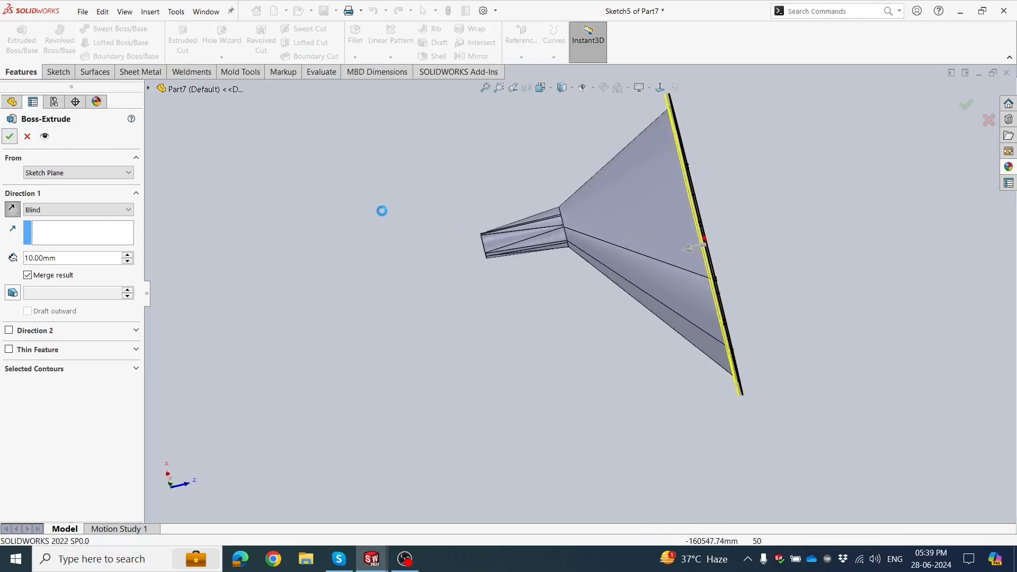
Start a sketch on the front face of the funnel's new rim flange.
middle_click_drag(438, 274, 308, 282)
scroll(580, 387, "down", 2)
middle_click_drag(583, 302, 478, 363)
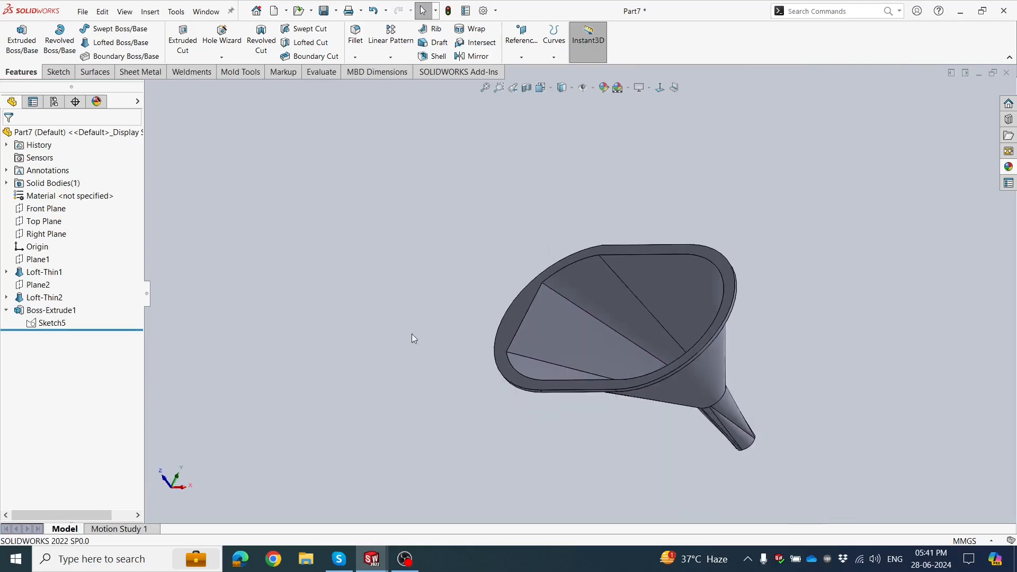
mouse_move(412, 334)
middle_mouse_down()
mouse_move(522, 421)
mouse_move(545, 361)
mouse_move(629, 284)
mouse_move(572, 334)
mouse_move(541, 418)
mouse_move(544, 341)
mouse_move(402, 320)
mouse_move(529, 294)
middle_mouse_up()
left_click(527, 294)
left_click(575, 262)
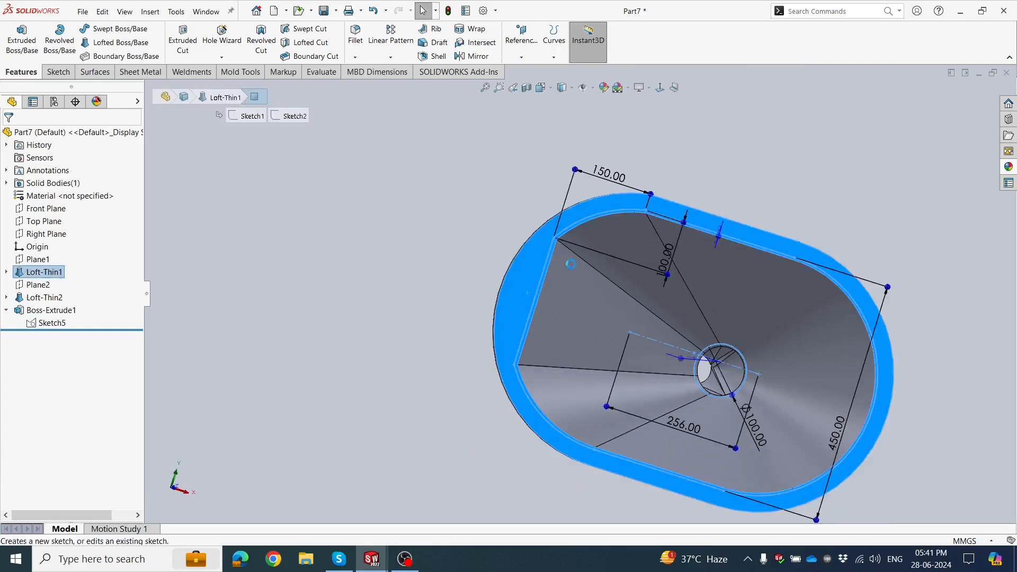
left_click(335, 290)
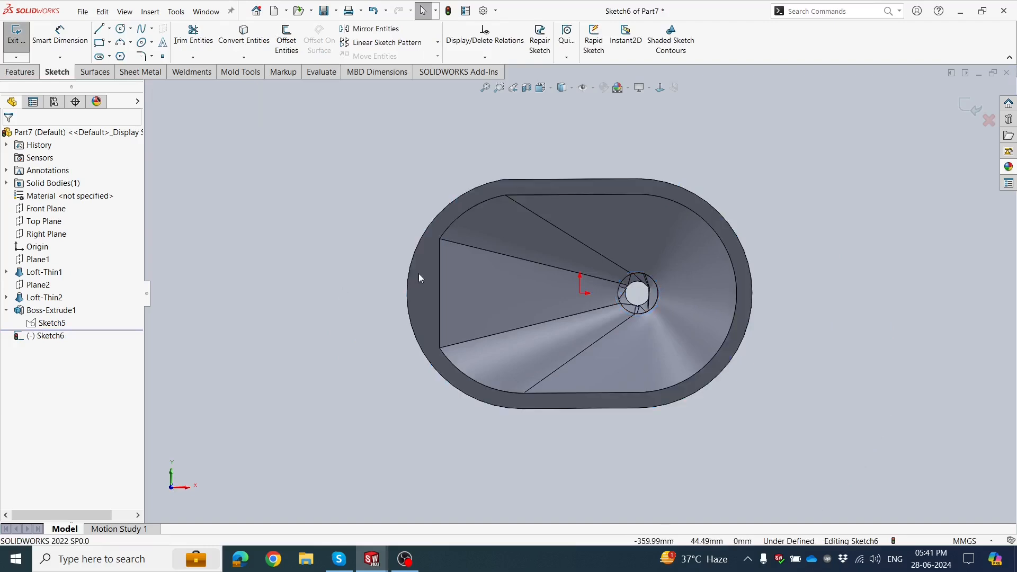
Sketch a vertical centerpoint straight slot about 106 mm between centers and 26 mm wide on the flange beside the flat end, level with the origin.
scroll(434, 273, "down", 3)
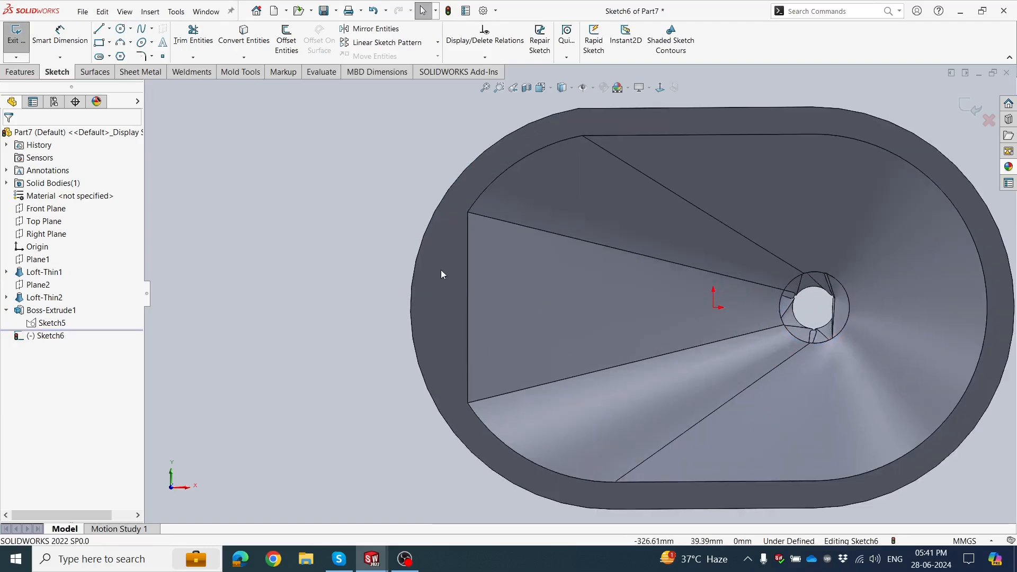
left_click(439, 308)
left_click(440, 350)
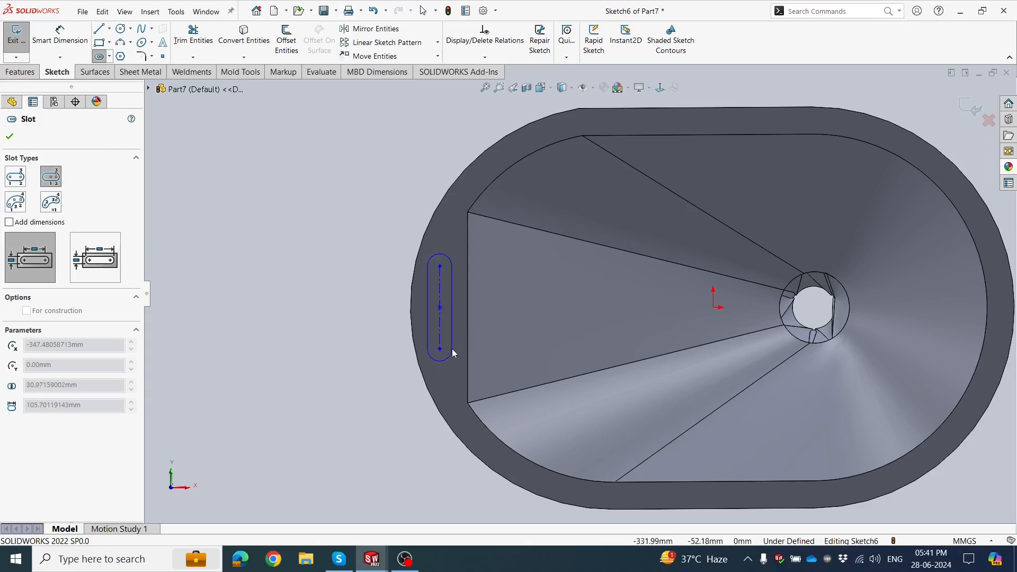
left_click(450, 351)
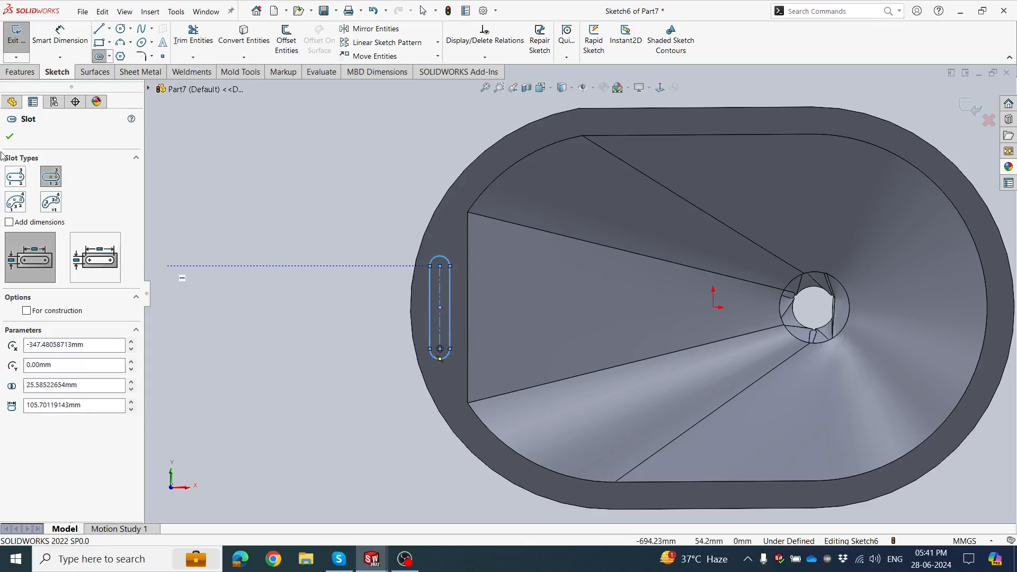
left_click(9, 138)
scroll(460, 281, "down", 2)
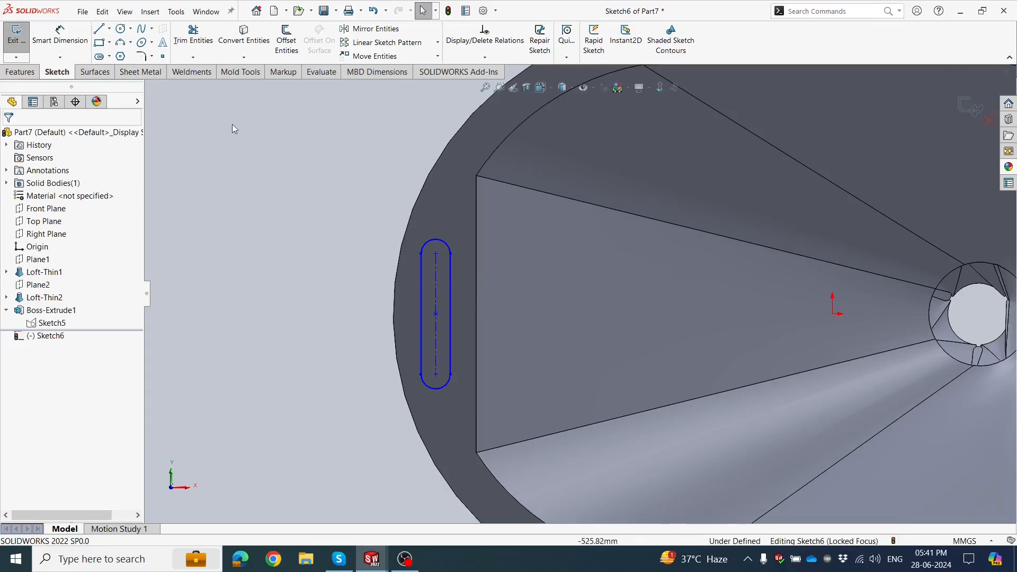
Sketch a horizontal construction centerline from the origin to the center of the flange slot.
key("z")
left_click(109, 29)
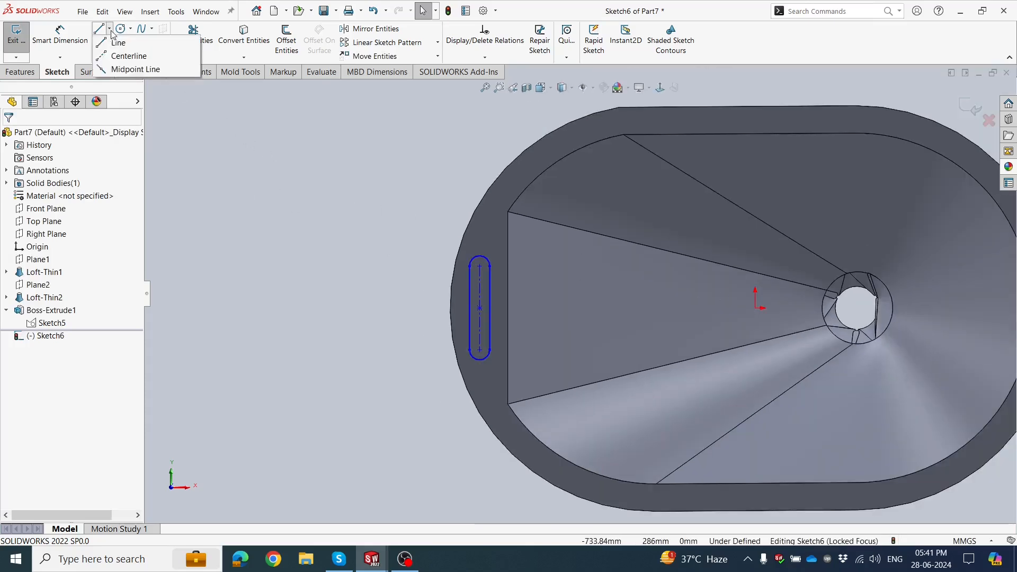
left_click(127, 56)
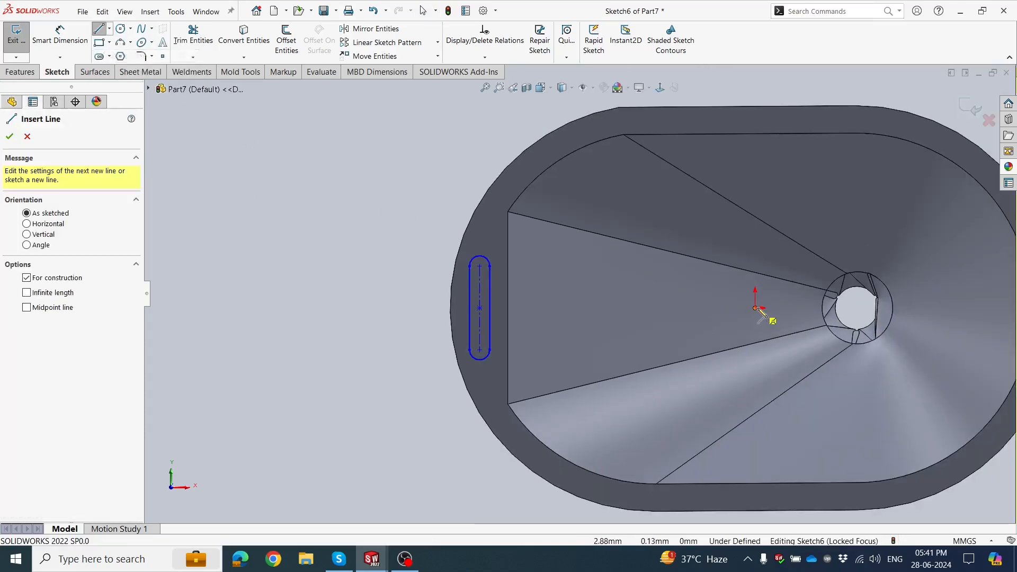
left_click(755, 308)
left_click(480, 308)
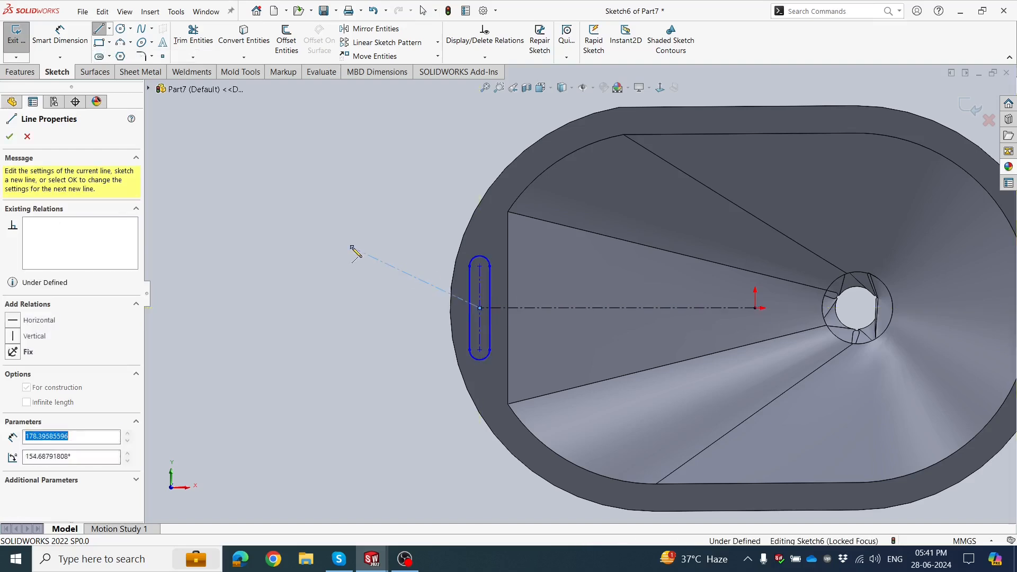
key("Escape")
left_click(23, 137)
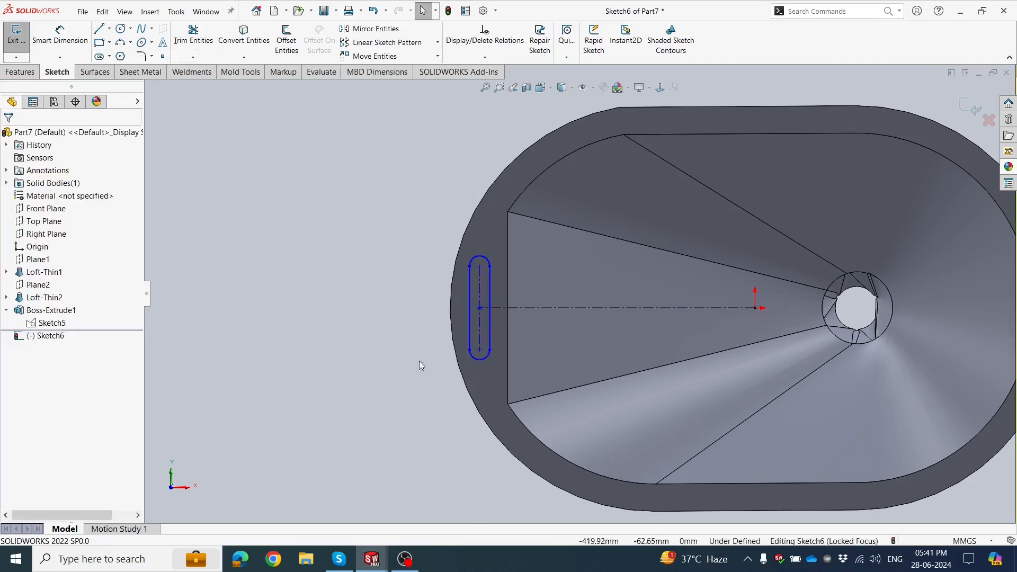
Dimension the centerline between the origin and the slot center to 340 mm.
key("d")
left_click(586, 307)
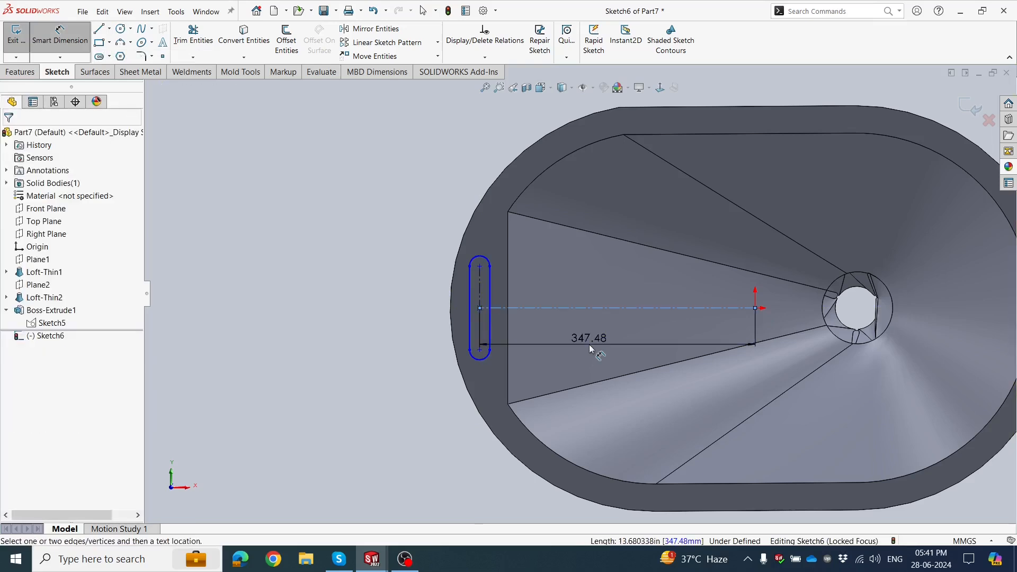
left_click(590, 344)
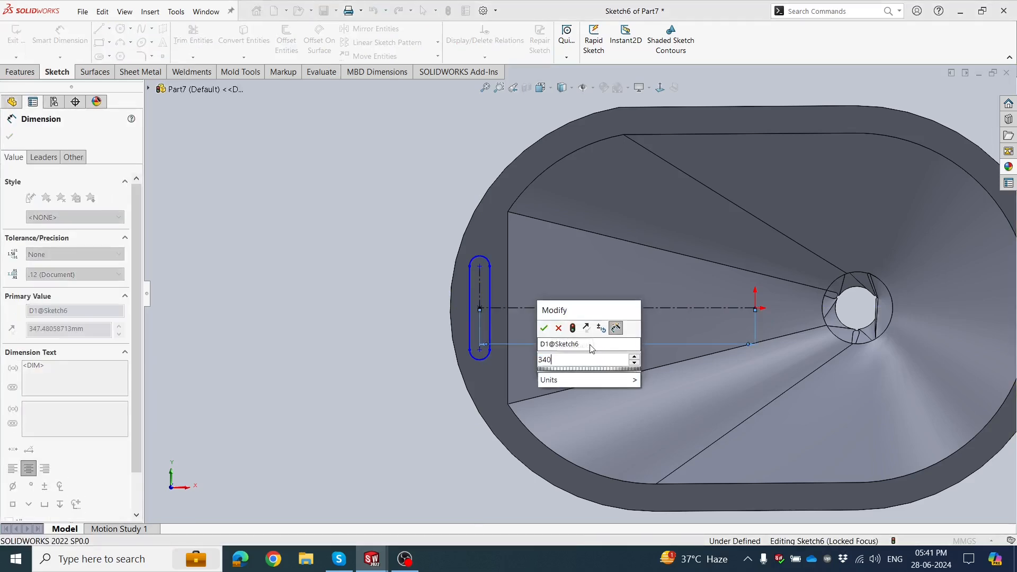
key("Escape")
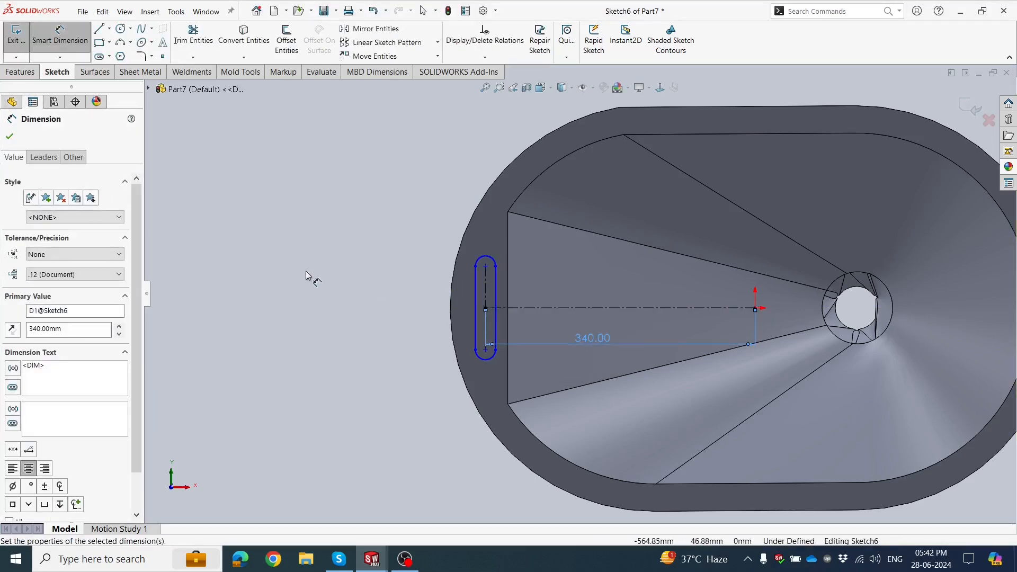
left_click(307, 271)
Dimension the slot's center-to-center length to 80 mm.
scroll(563, 312, "down", 2)
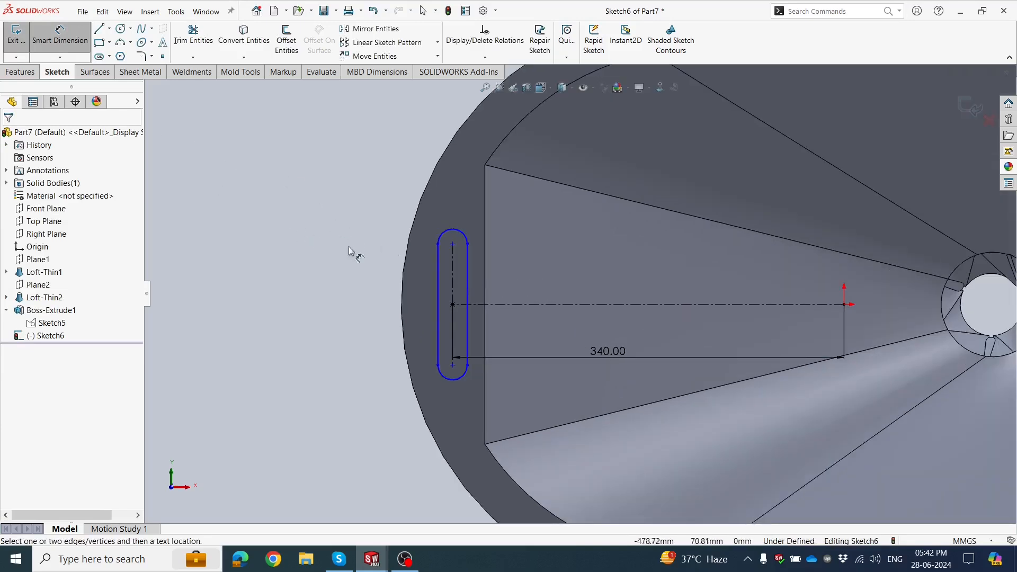
left_click(452, 277)
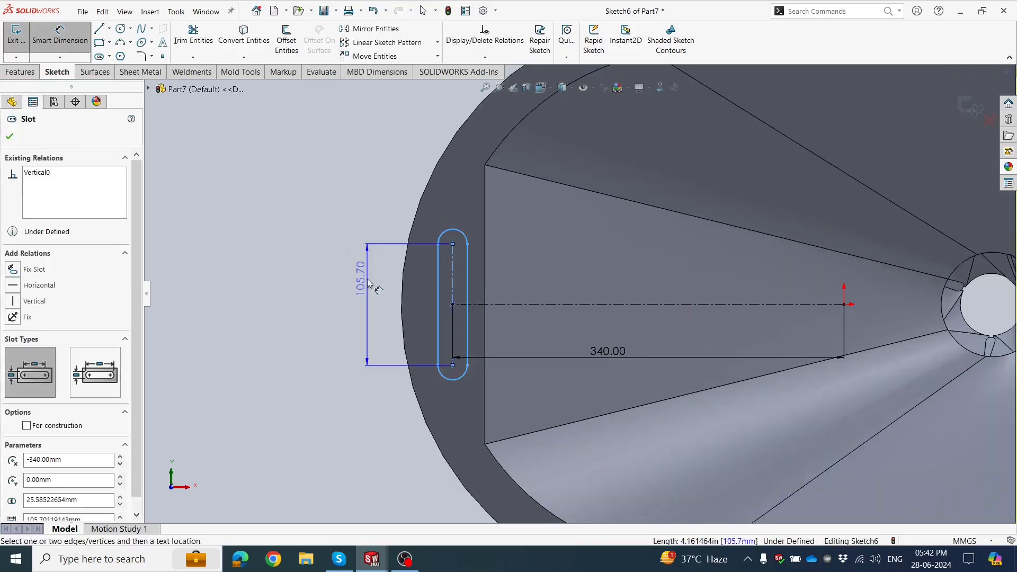
left_click(370, 283)
type("80")
key("Return")
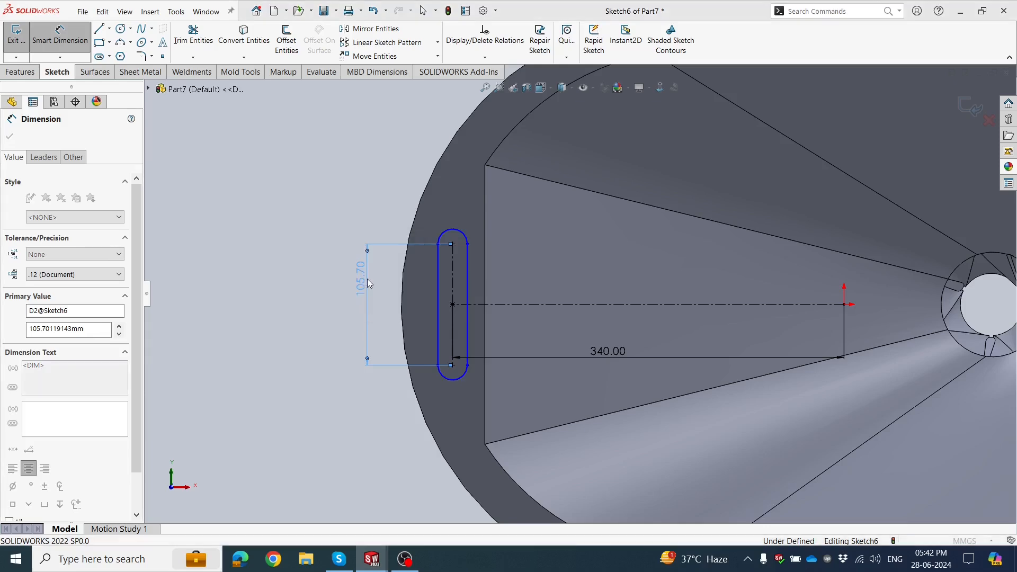
Dimension the slot's rounded end to an 8 mm radius.
left_click(453, 250)
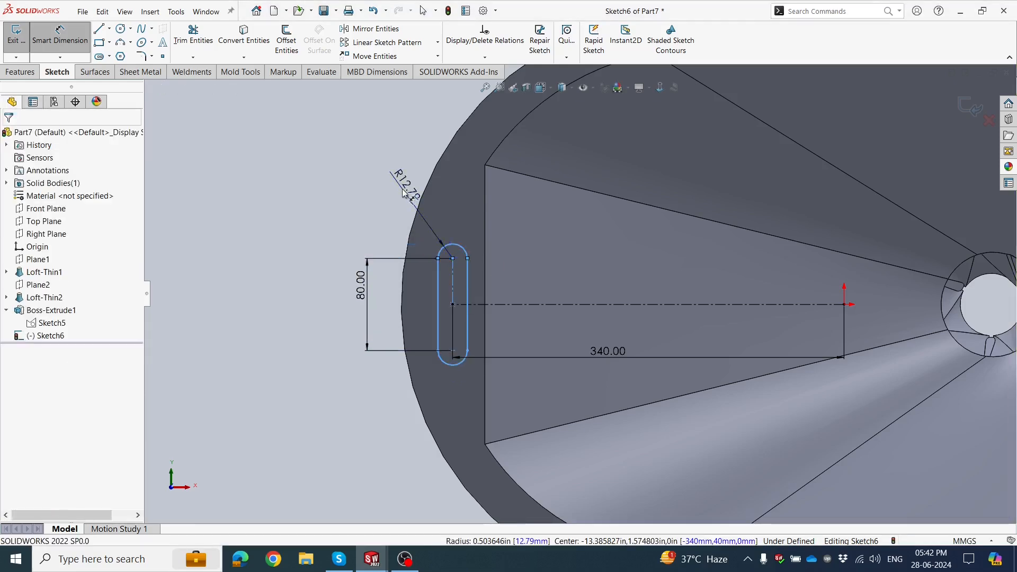
left_click(406, 192)
type("8")
key("Return")
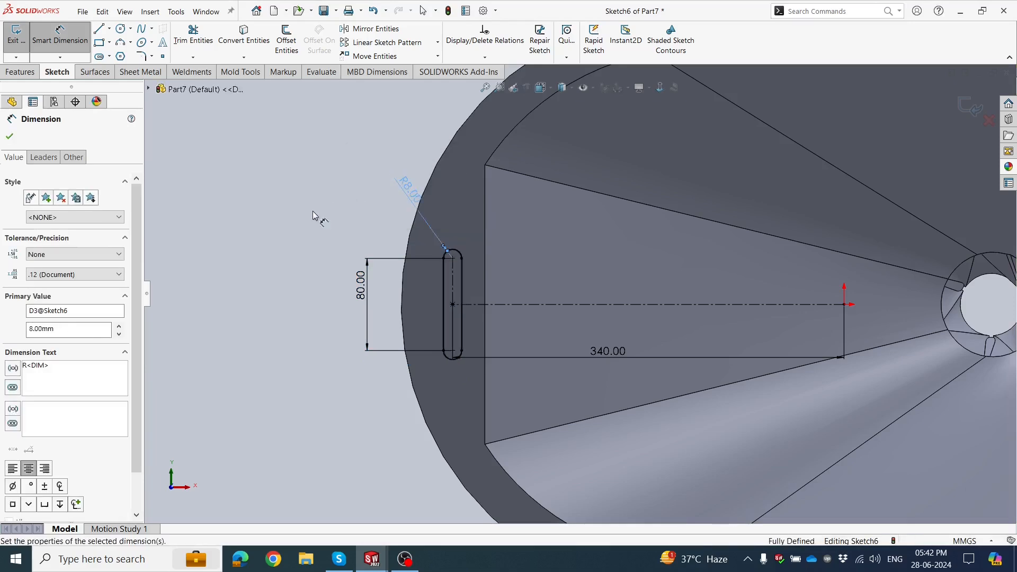
key("Escape")
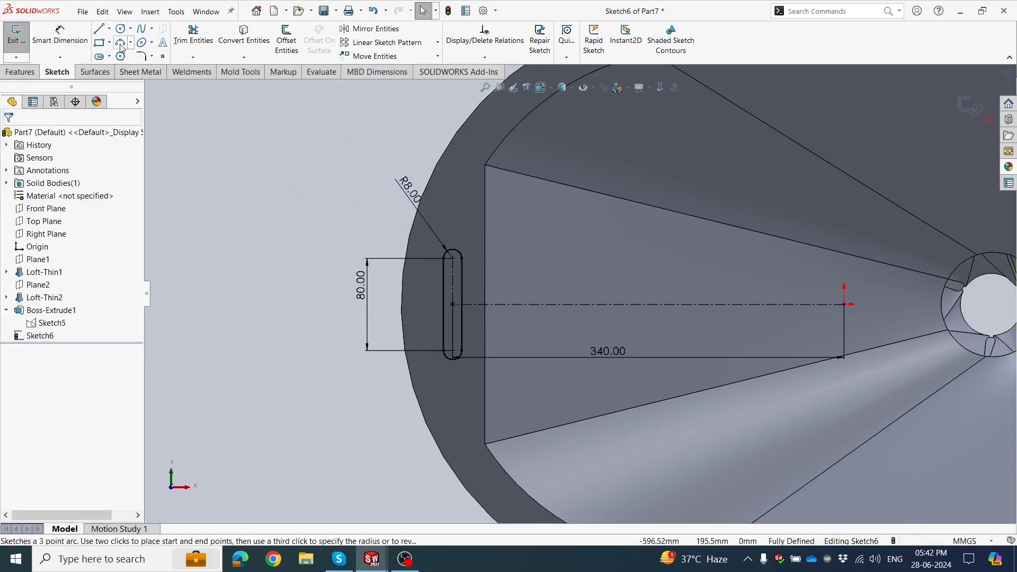
Sketch a circle about 31 mm in diameter centered on the midpoint of the slot's outer straight side.
left_click(121, 29)
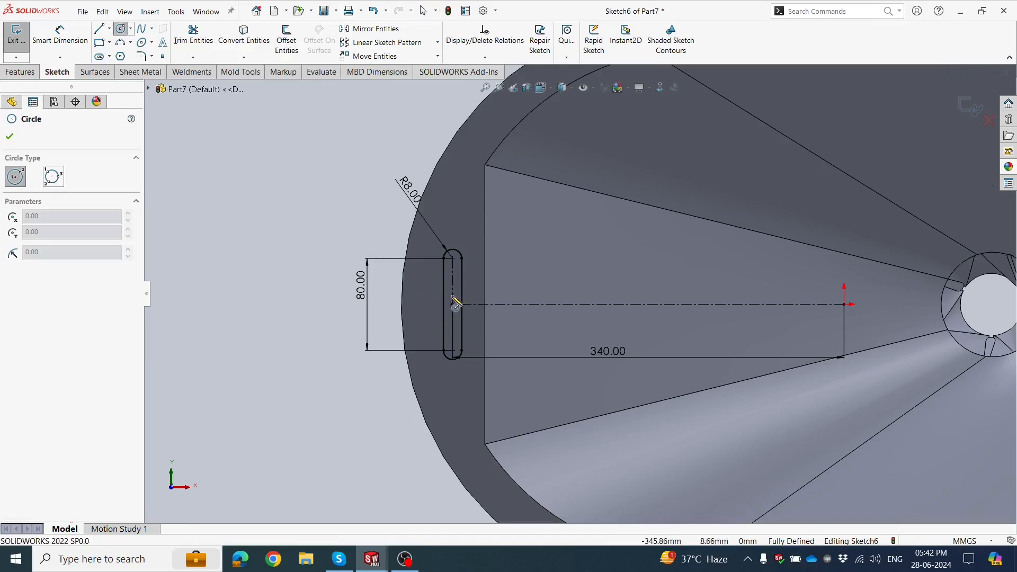
scroll(421, 297, "down", 2)
left_click(454, 309)
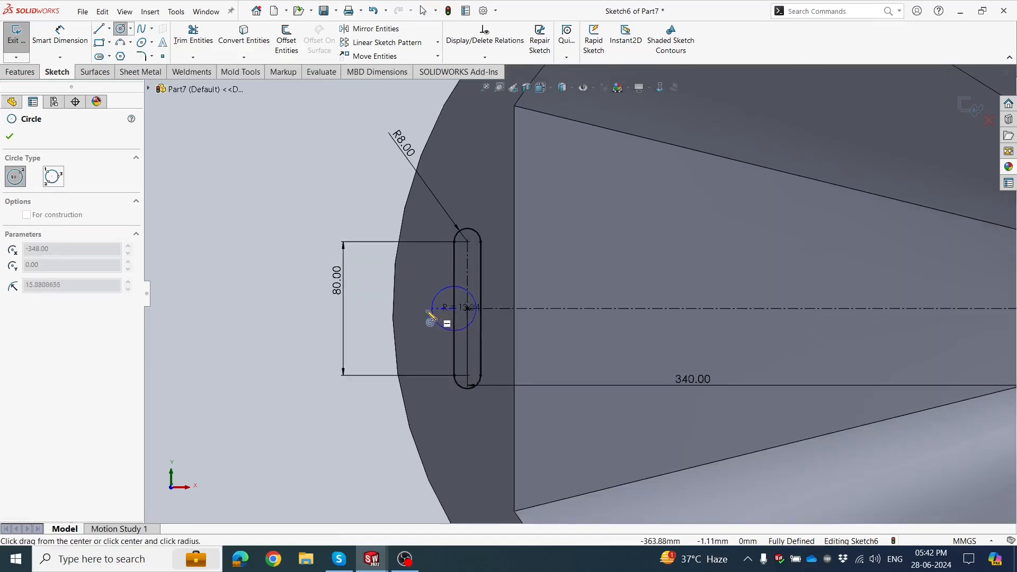
left_click(429, 312)
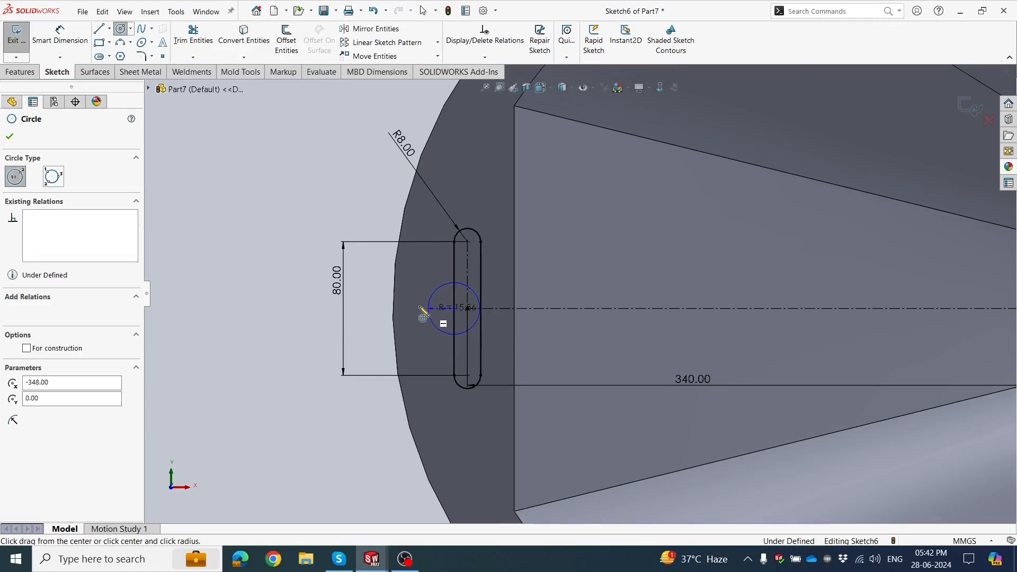
left_click(9, 138)
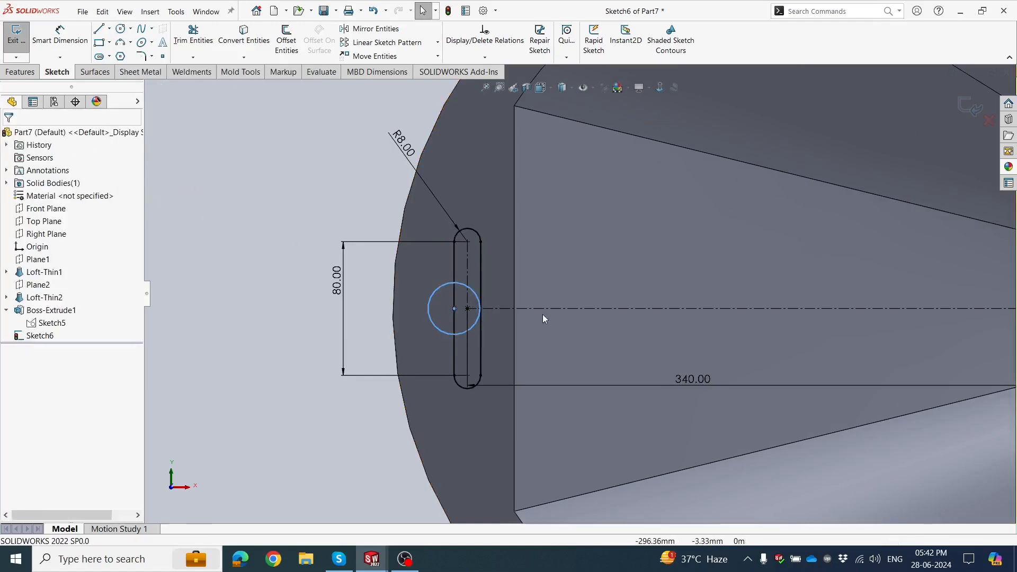
Dimension the circle on the slot's outer side to a 25 mm diameter.
scroll(541, 310, "up", 1)
scroll(516, 303, "down", 1)
scroll(492, 300, "down", 1)
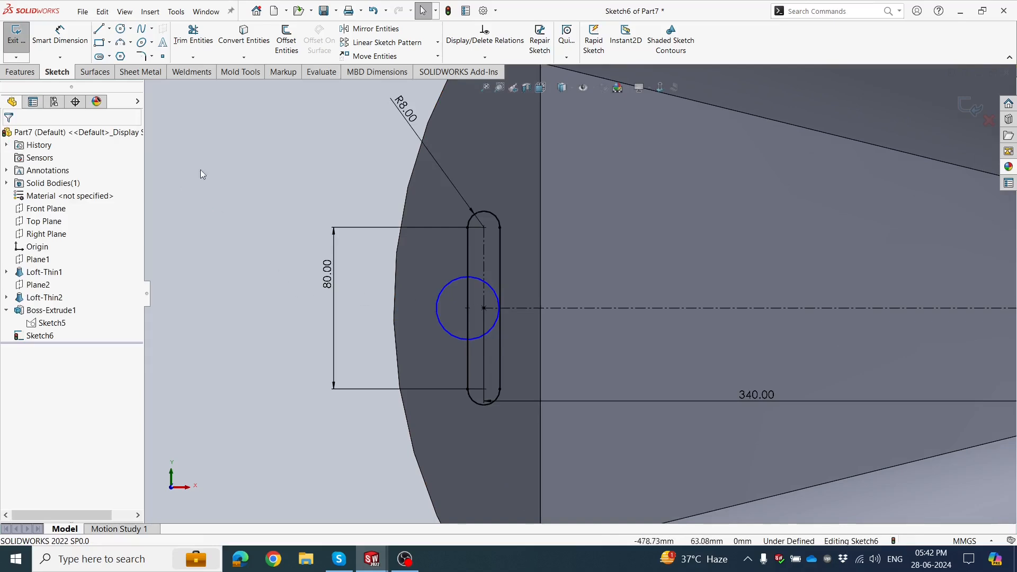
left_click(63, 47)
left_click(451, 284)
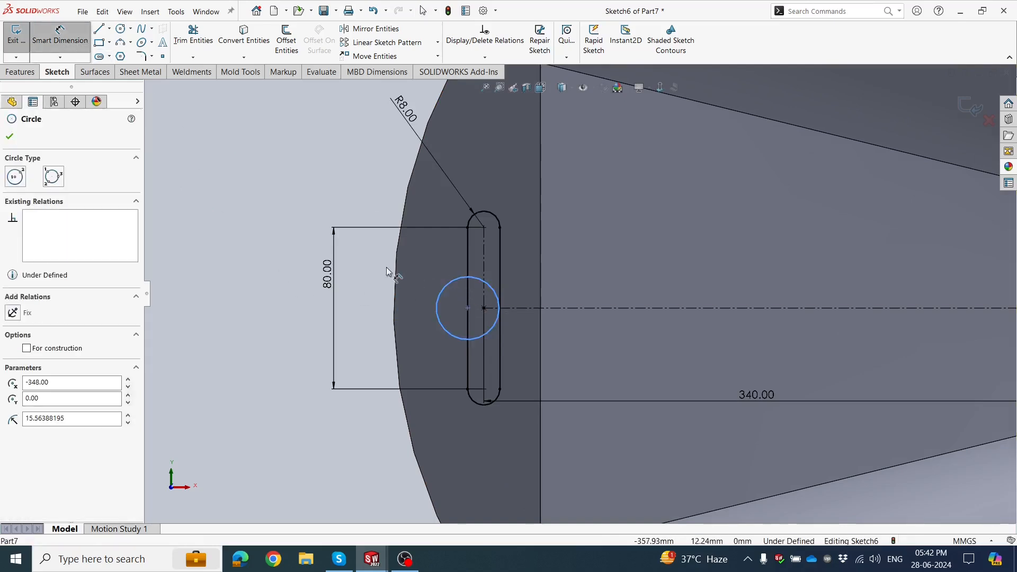
left_click(375, 265)
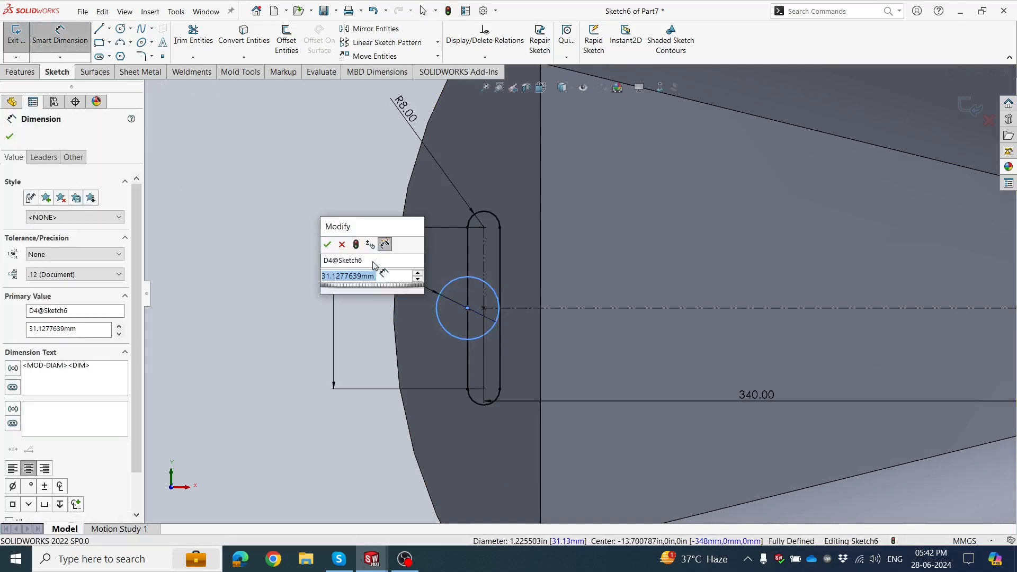
type("25")
key("Return")
key("Escape")
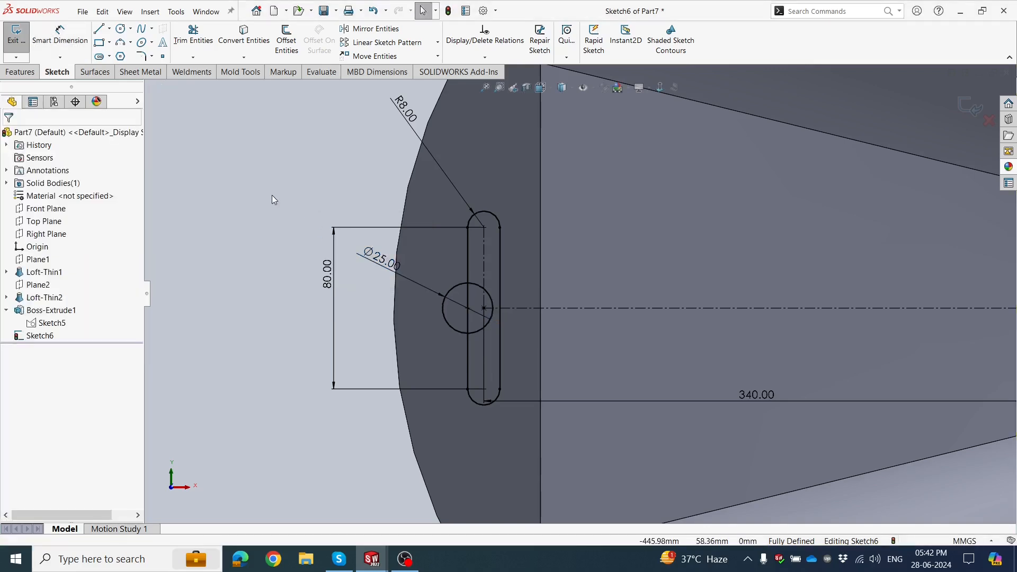
Trim away the circle portion inside the slot and the slot side inside the circle, leaving one closed keyhole-like outline.
left_click(193, 37)
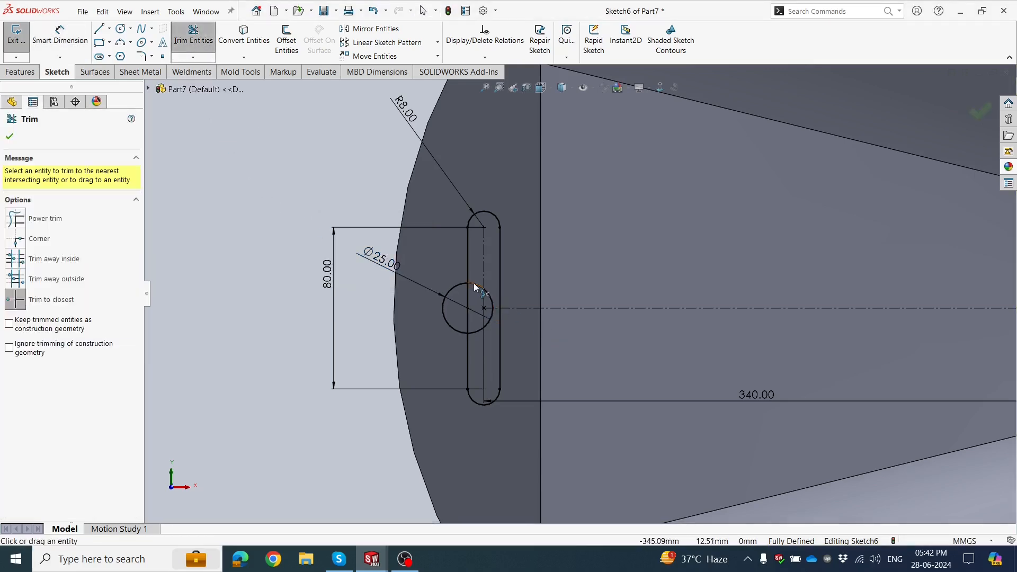
left_click(474, 286)
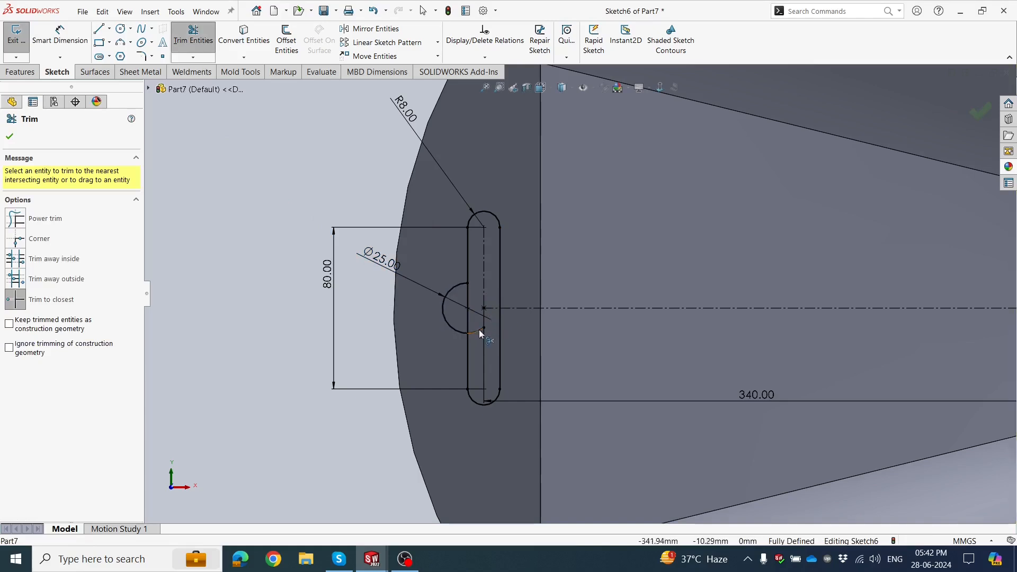
left_click(466, 320)
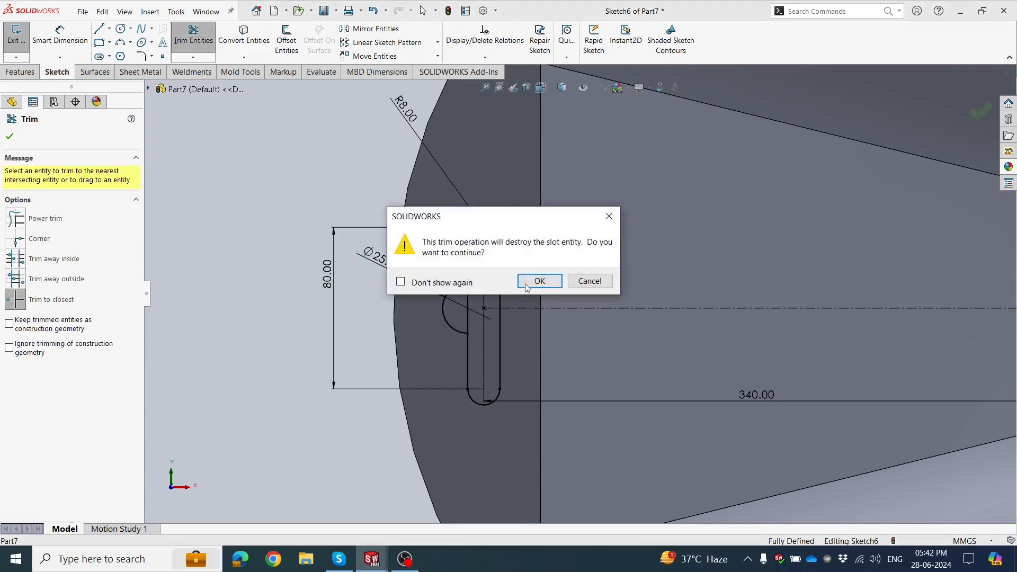
left_click(539, 284)
left_click(470, 303)
left_click(530, 295)
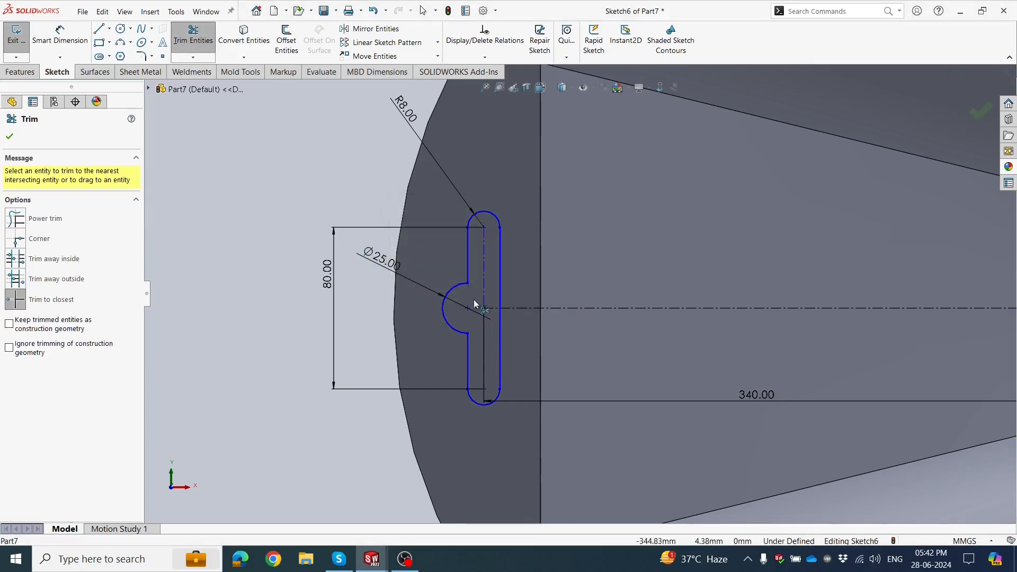
key("Escape")
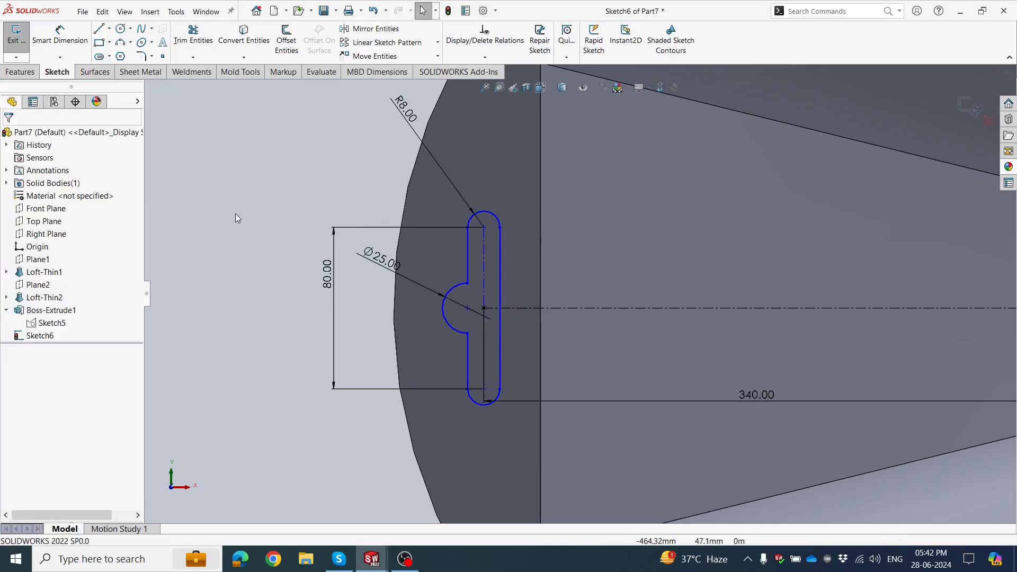
Cut the slot outline through the rim flange with a blind 10 mm Extruded Cut from the sketch plane.
key("z")
left_click(22, 72)
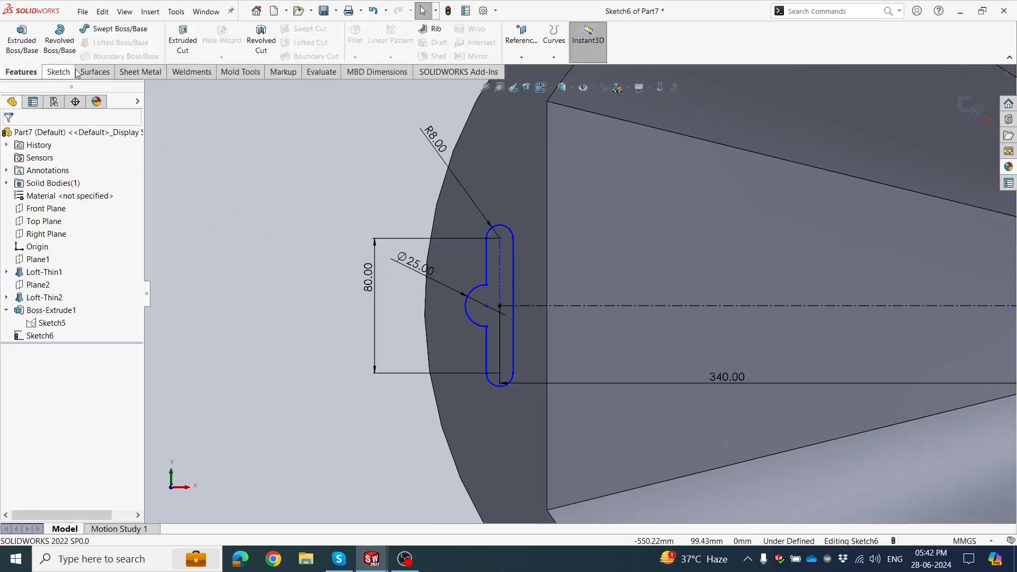
left_click(183, 45)
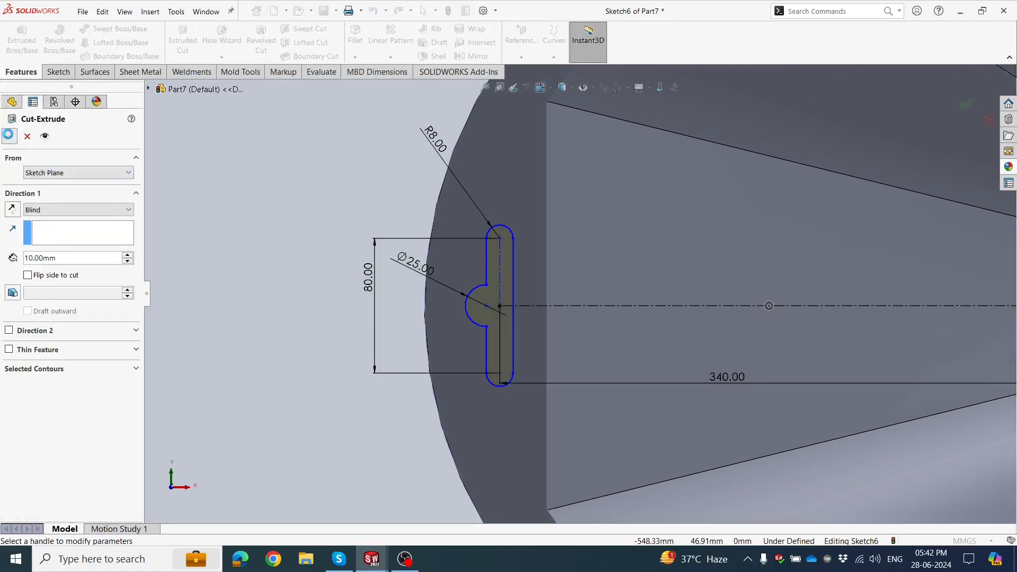
key("Return")
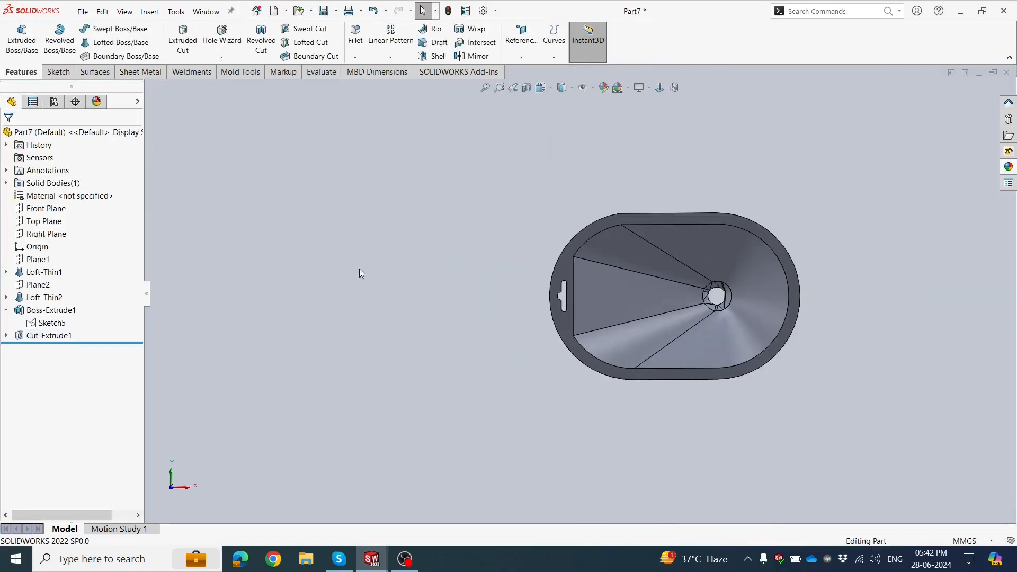
Edit the color appearance of the whole part and pick yellow from the standard swatches.
middle_click_drag(360, 270, 594, 143)
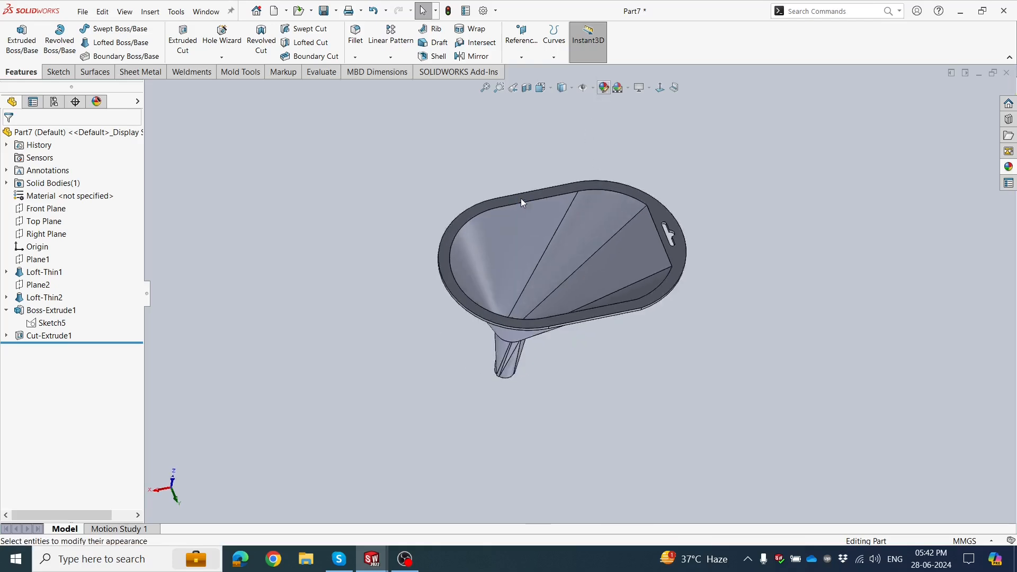
left_click(1007, 166)
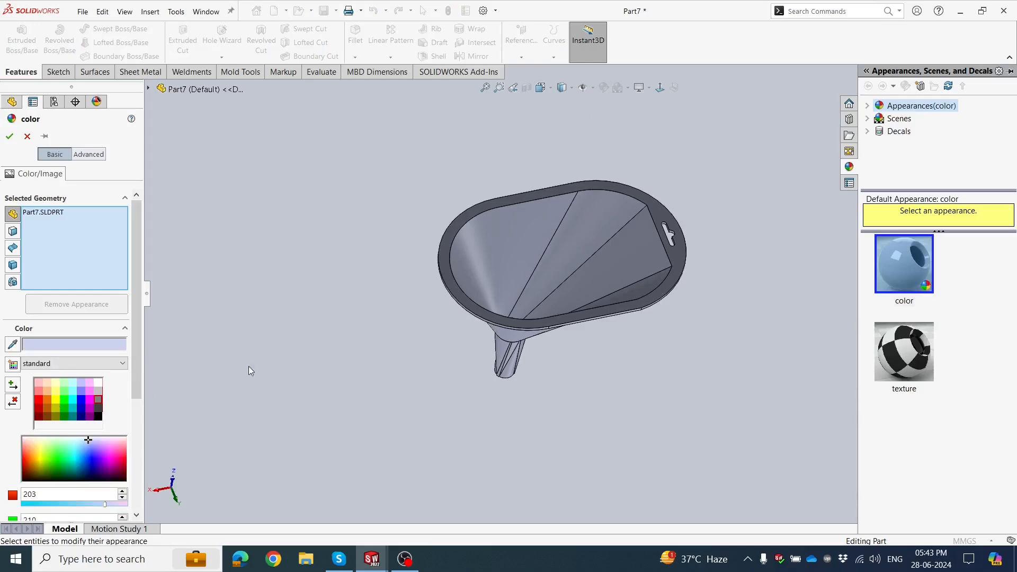
middle_click_drag(249, 367, 339, 371)
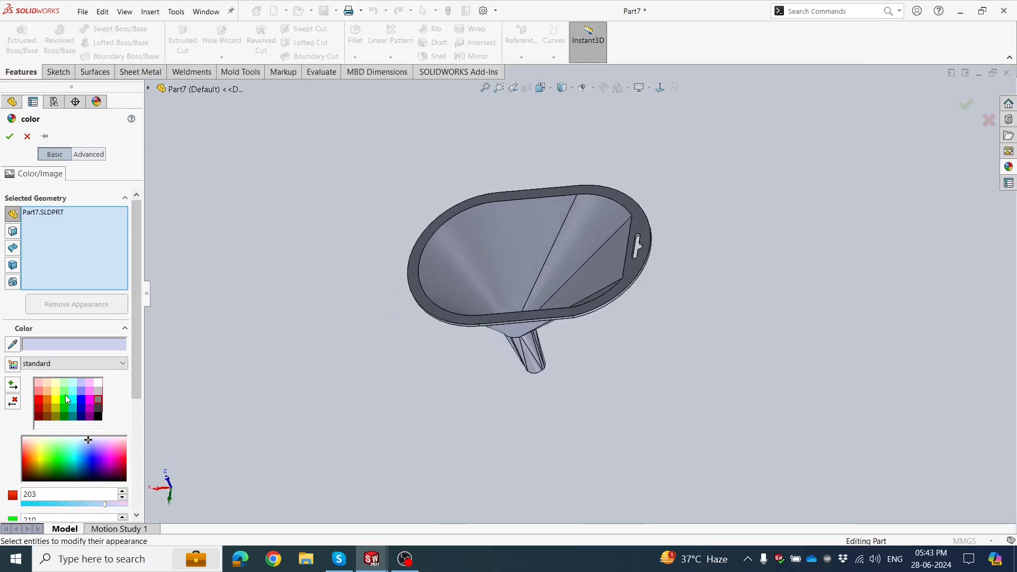
left_click(53, 400)
middle_click_drag(378, 256, 341, 252)
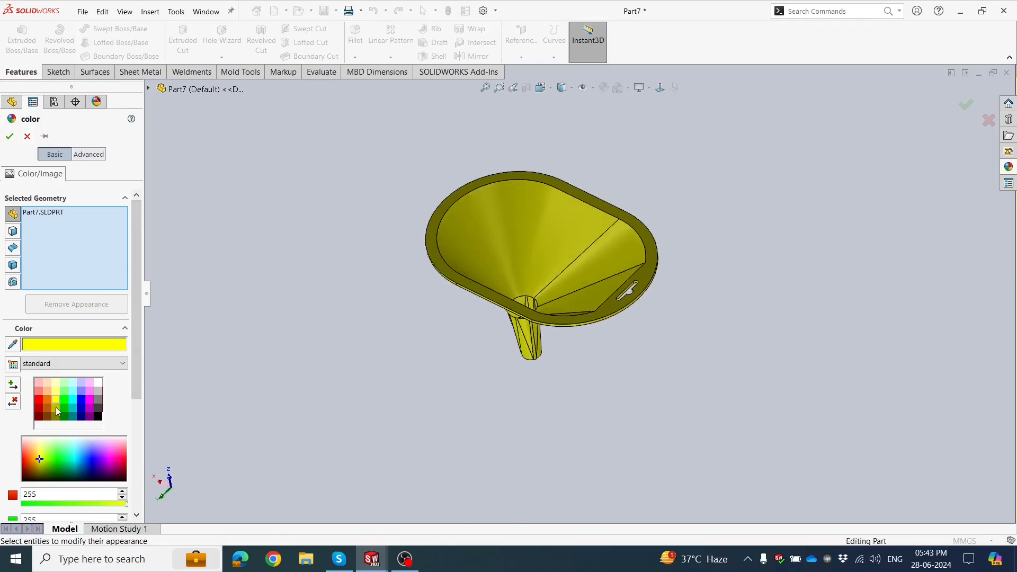
Try other standard colors on the whole part, including cyan, orange and gray.
left_click(68, 402)
left_click(71, 402)
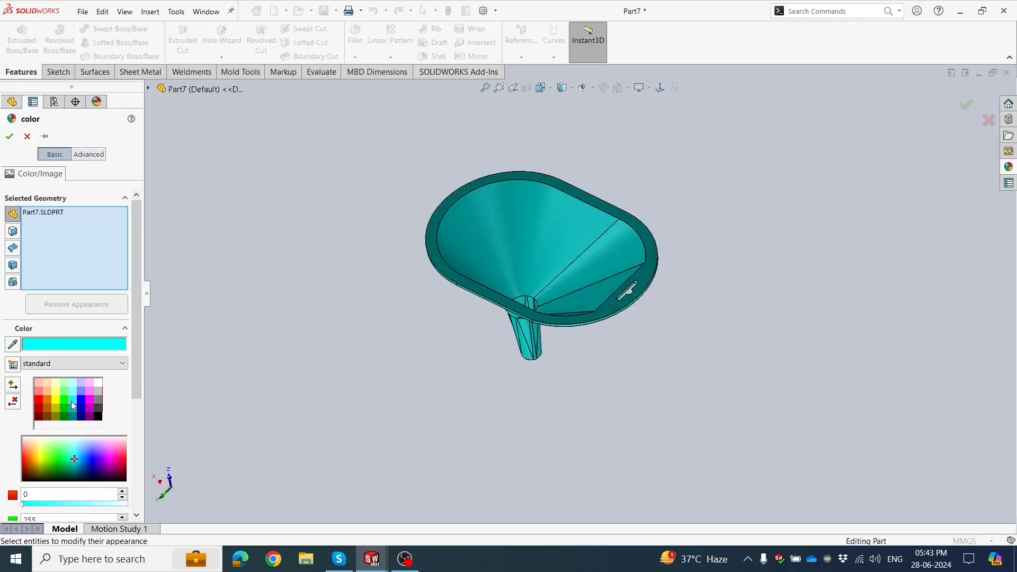
left_click(46, 401)
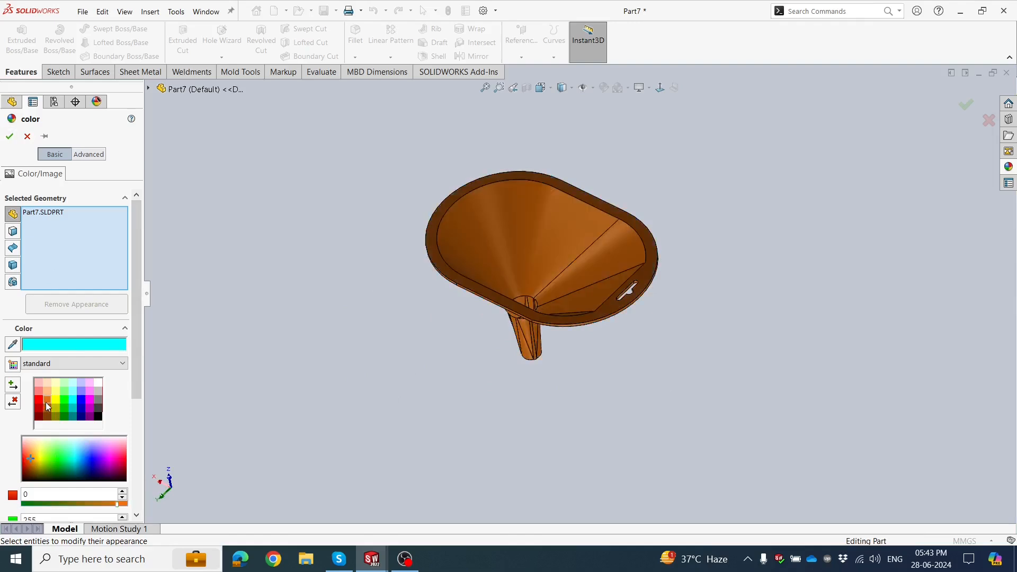
middle_click_drag(311, 320, 300, 297)
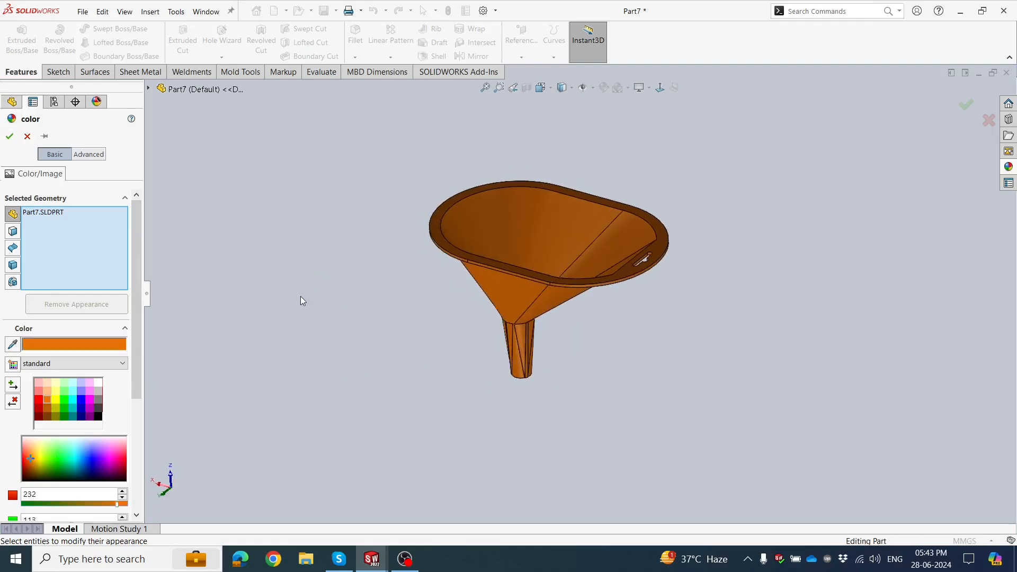
left_click(39, 398)
left_click(81, 402)
left_click(97, 401)
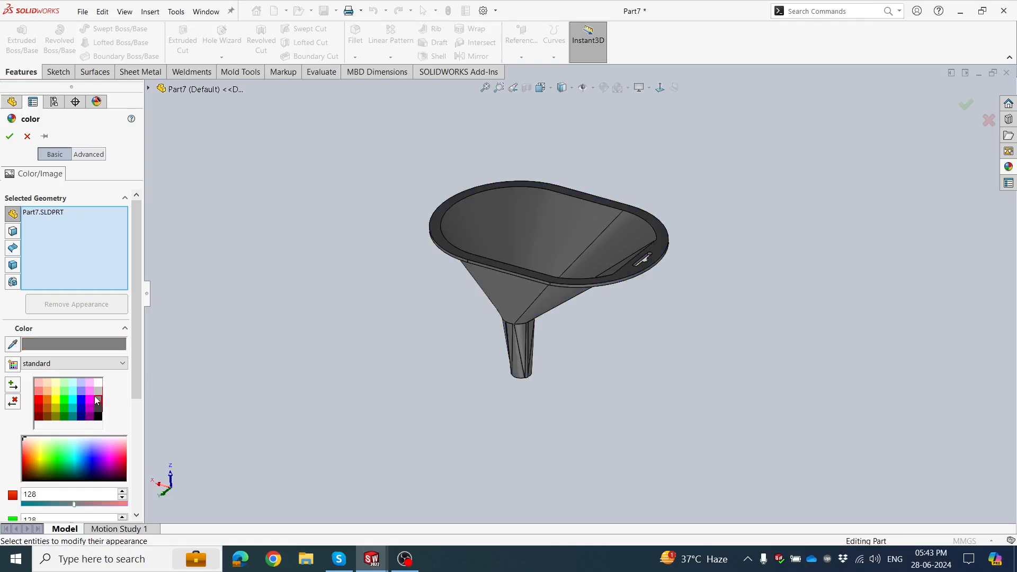
middle_click_drag(269, 372, 251, 401)
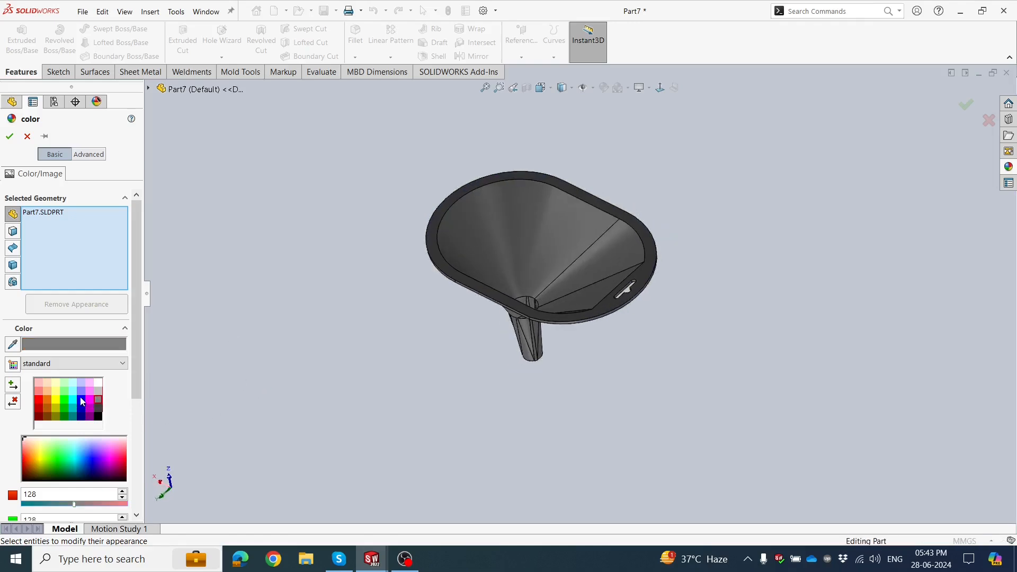
Switch the part color back to yellow and apply the appearance.
left_click(56, 400)
left_click(10, 136)
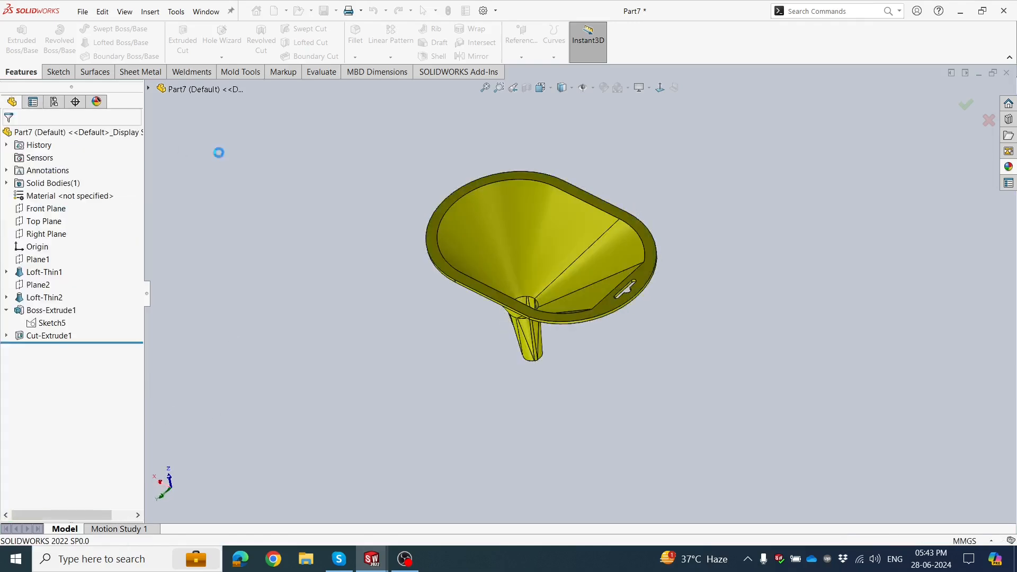